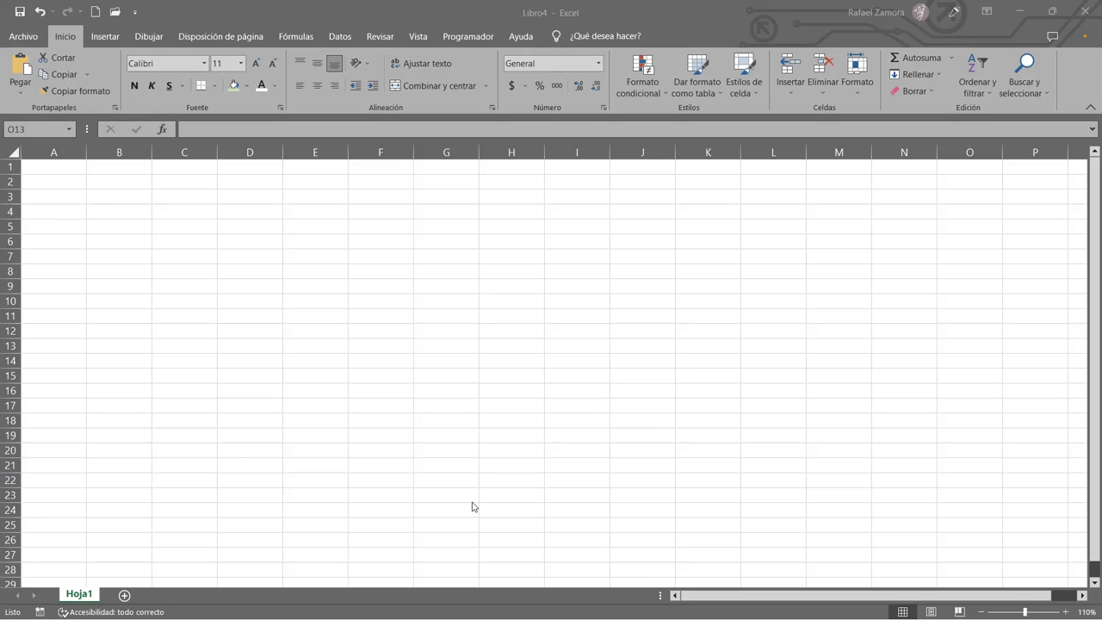
# - Switch back to the Excel workbook and bring its window into focus
pyautogui.hotkey('alt', 'Tab')
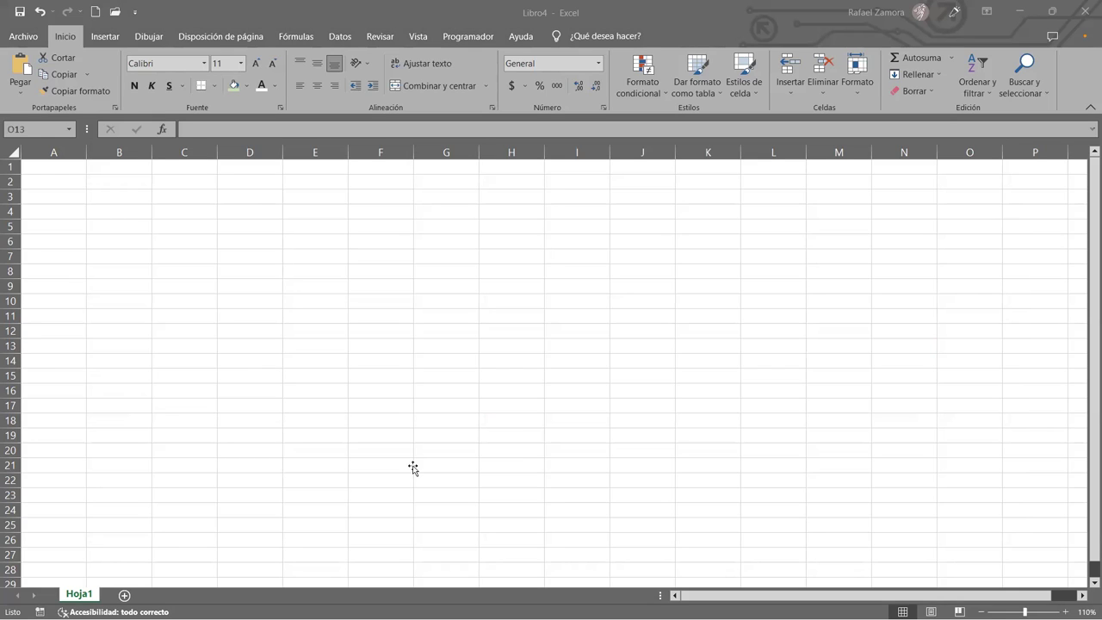
pyautogui.click(411, 466)
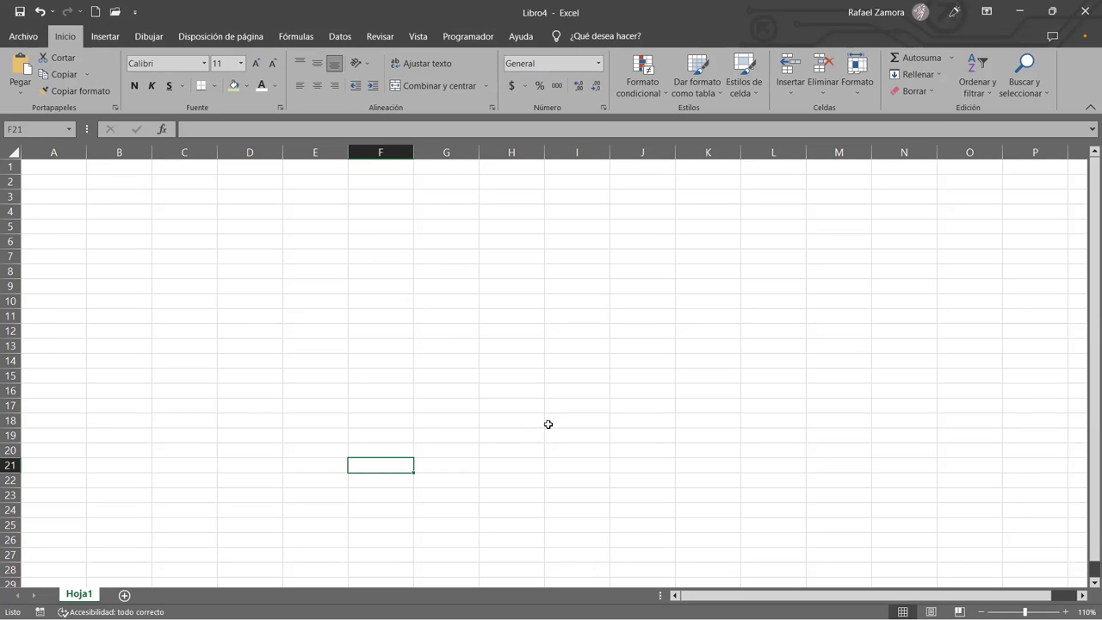
pyautogui.click(548, 424)
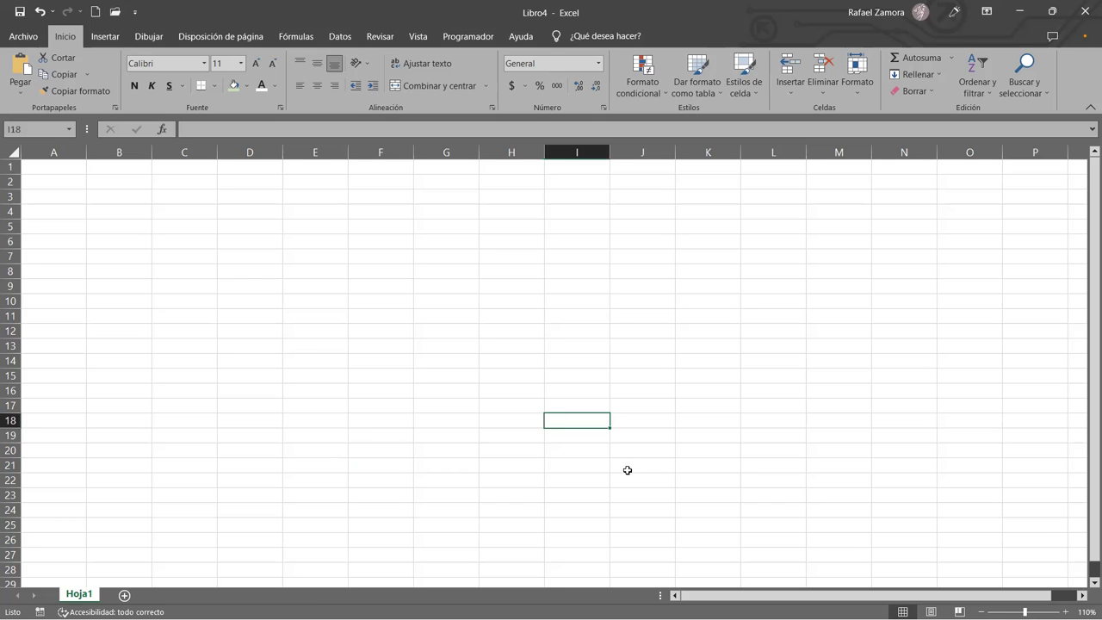
pyautogui.click(627, 470)
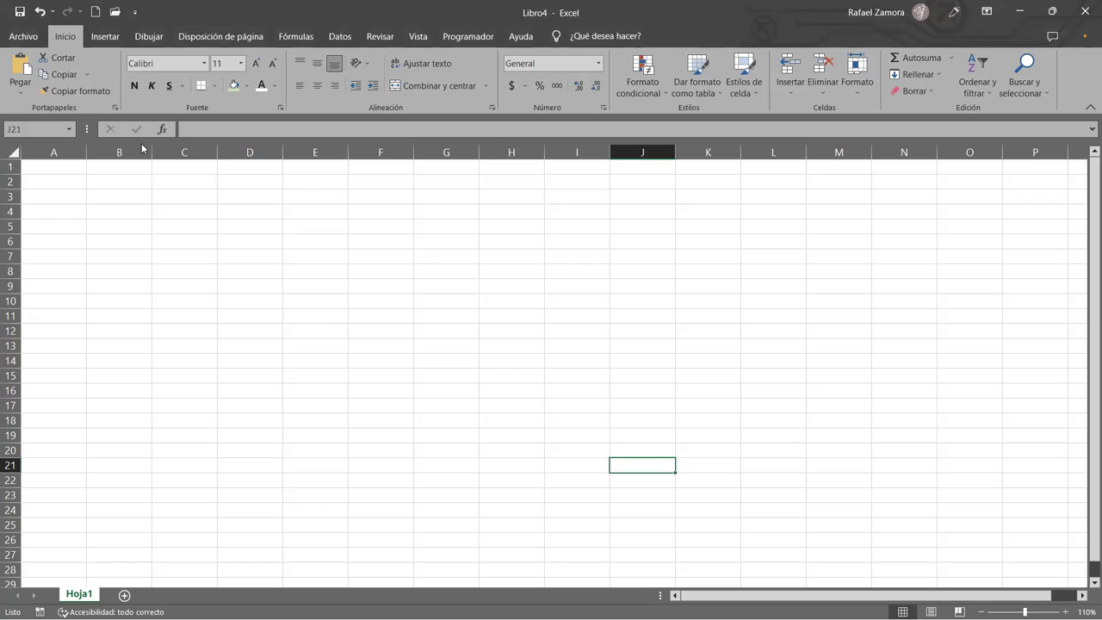
pyautogui.click(285, 242)
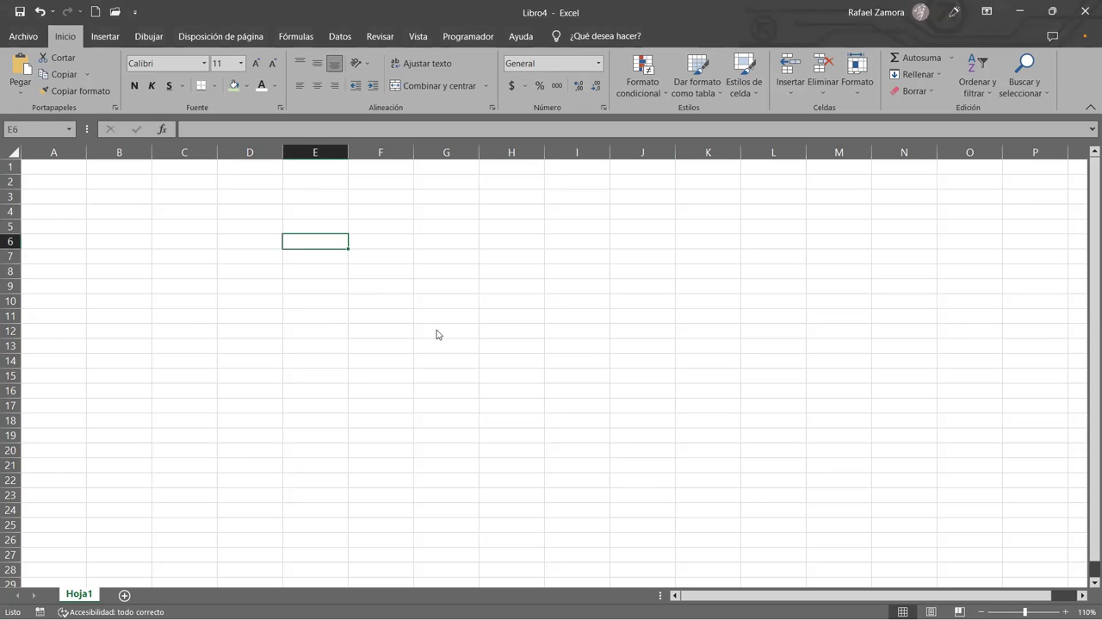
# - Zoom the sheet to 130% and enter 10 in B2 and 50 in B3
pyautogui.click(145, 182)
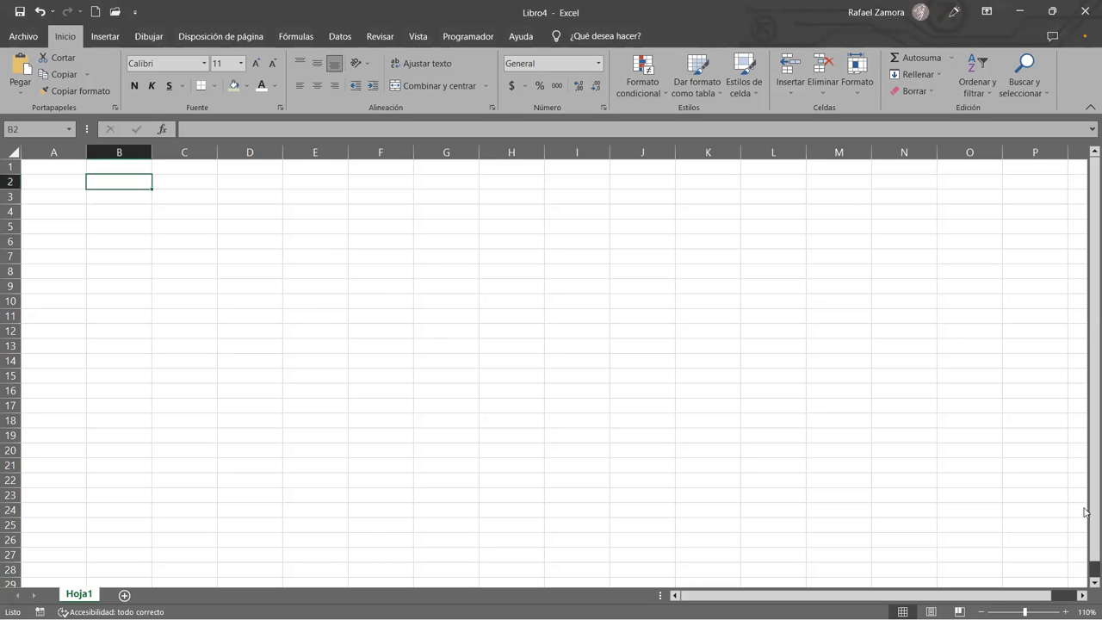
pyautogui.click(1066, 611)
pyautogui.click(1066, 611)
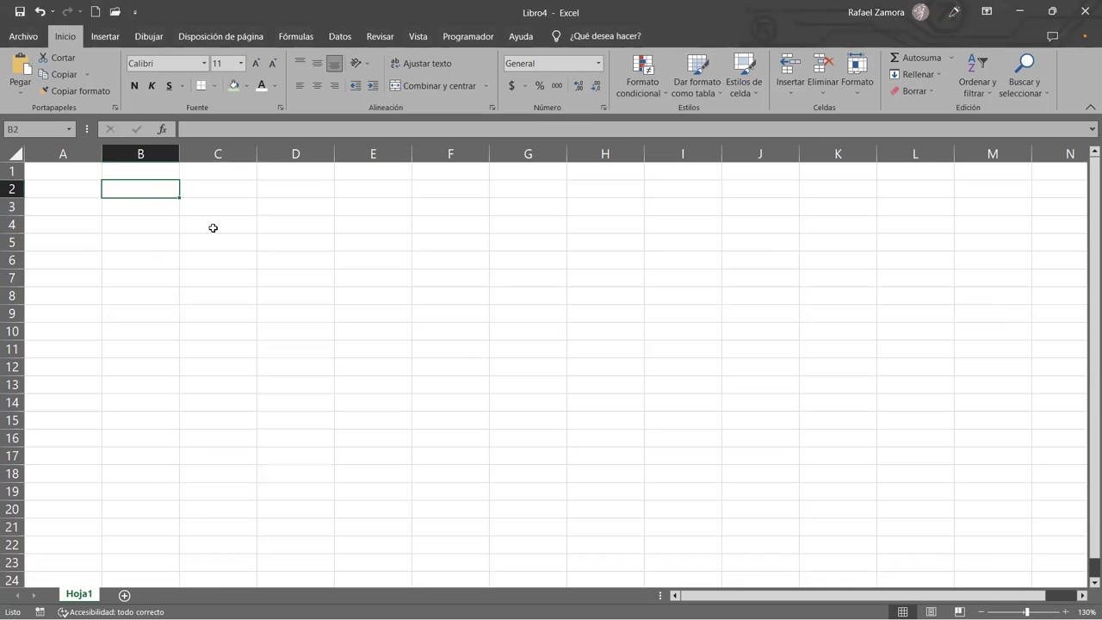
pyautogui.write('10')
pyautogui.press('Return')
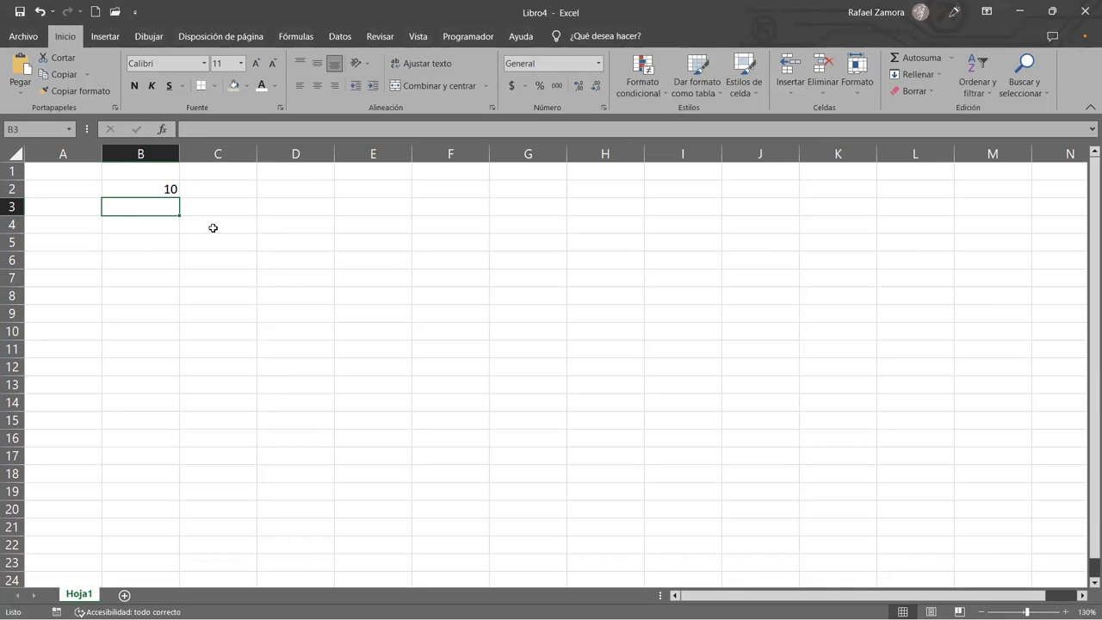
pyautogui.write('50')
pyautogui.press('Return')
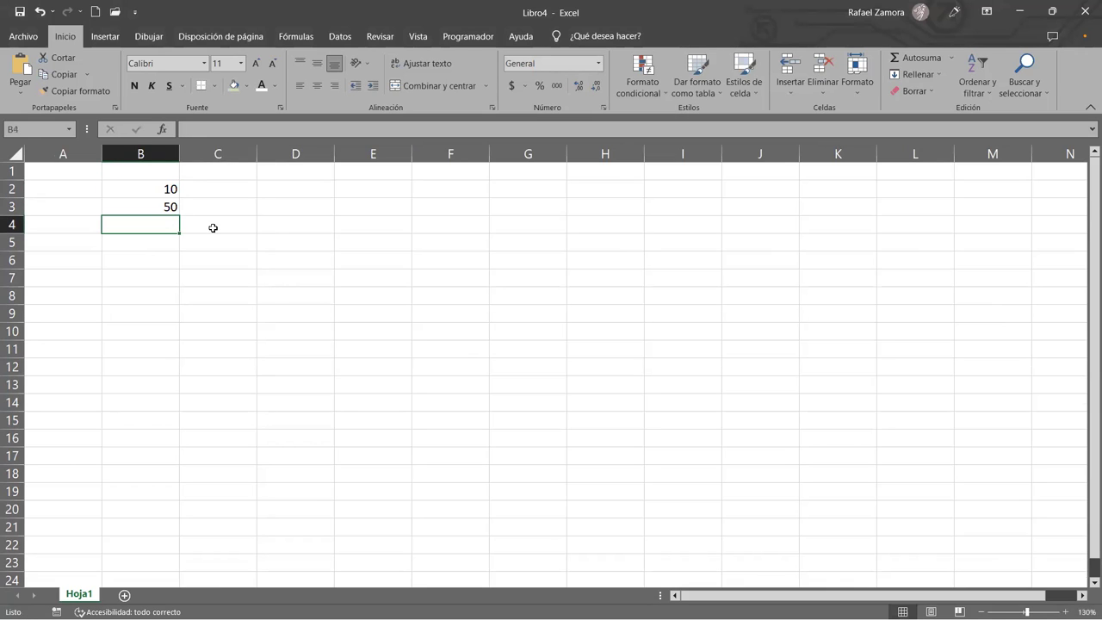
# - Enter =B2+B3 in B5 so it shows 60, then review the formula
pyautogui.click(160, 253)
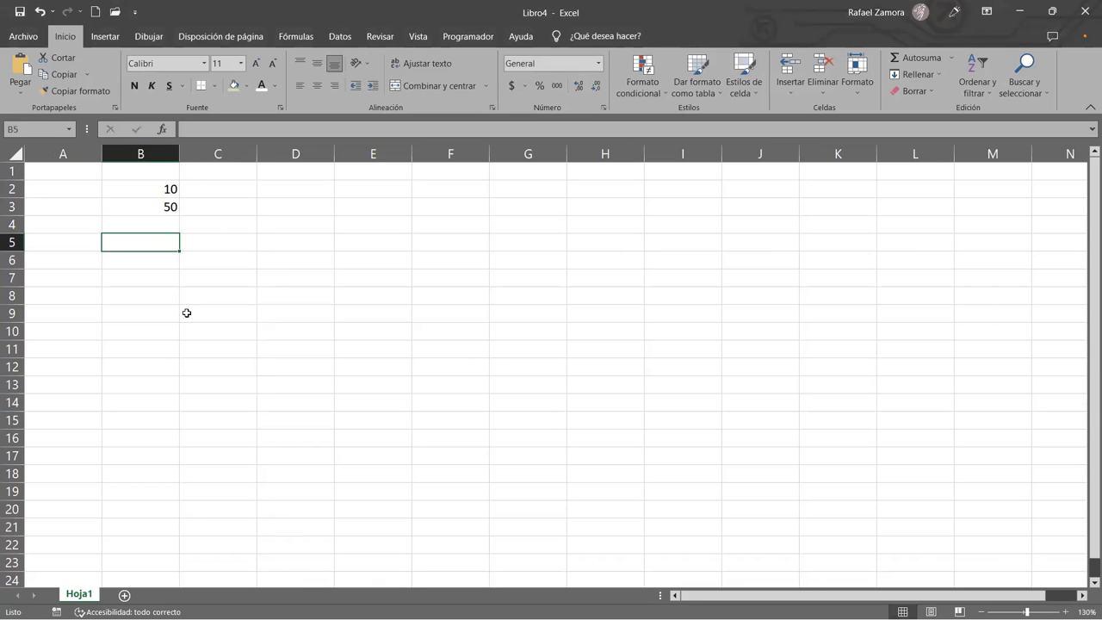
pyautogui.write('=')
pyautogui.press('Up')
pyautogui.press('Up')
pyautogui.press('Up')
pyautogui.write('+')
pyautogui.press('Up')
pyautogui.press('Up')
pyautogui.press('Return')
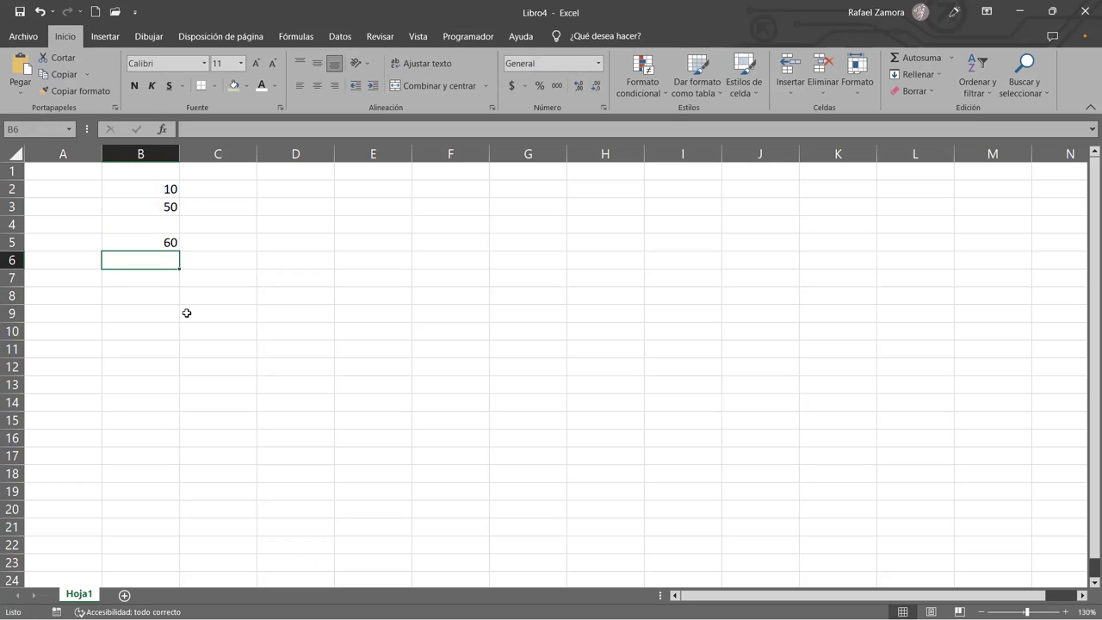
pyautogui.press('Up')
pyautogui.press('F2')
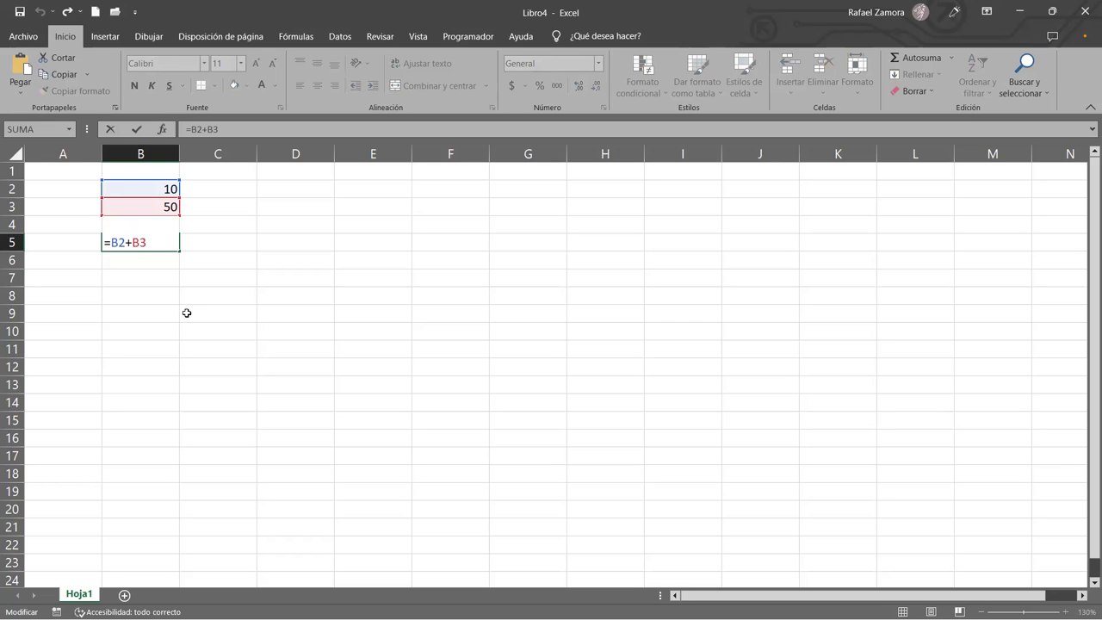
pyautogui.hotkey('ctrl', 'Return')
# - Enter 100, 200 and 3 in D2–D4, then begin a formula with = in D6
pyautogui.click(298, 191)
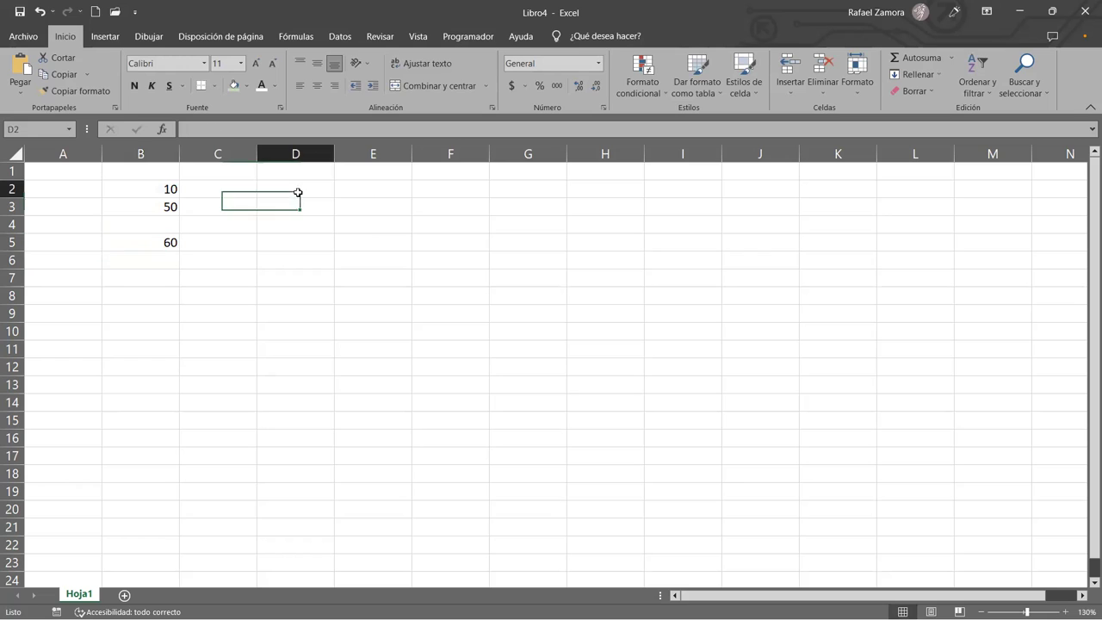
pyautogui.write('100')
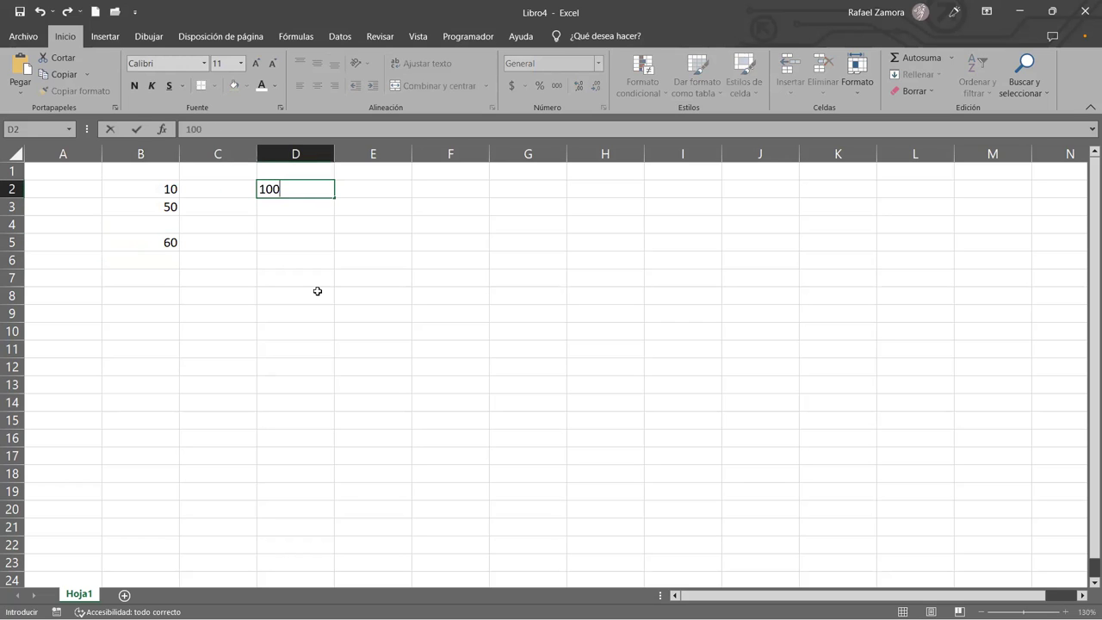
pyautogui.press('Return')
pyautogui.write('200')
pyautogui.press('Return')
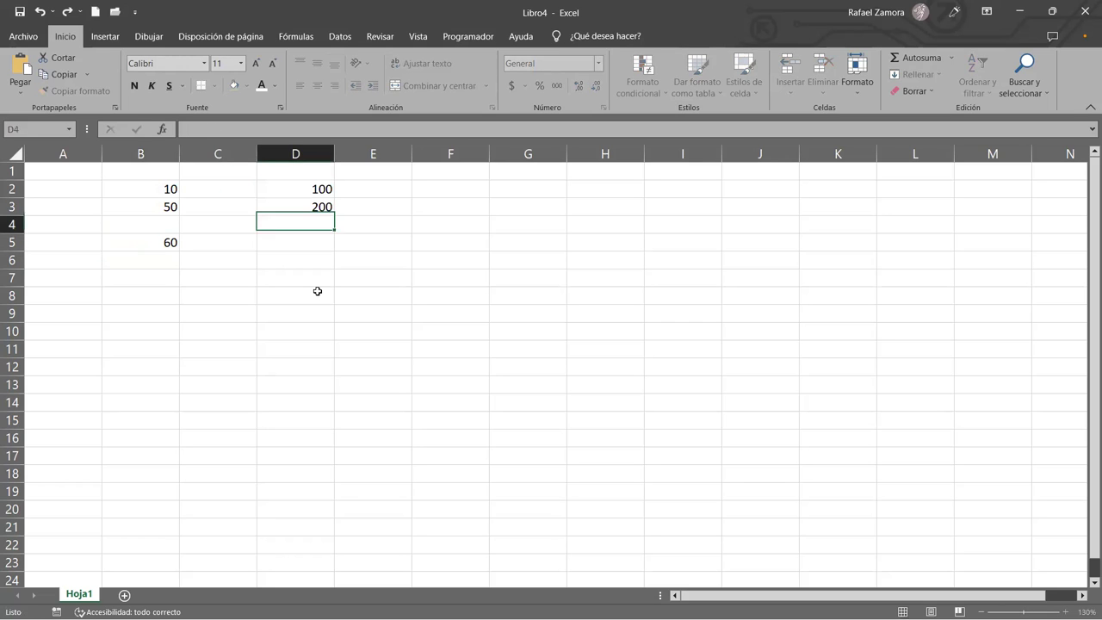
pyautogui.write('3')
pyautogui.press('Return')
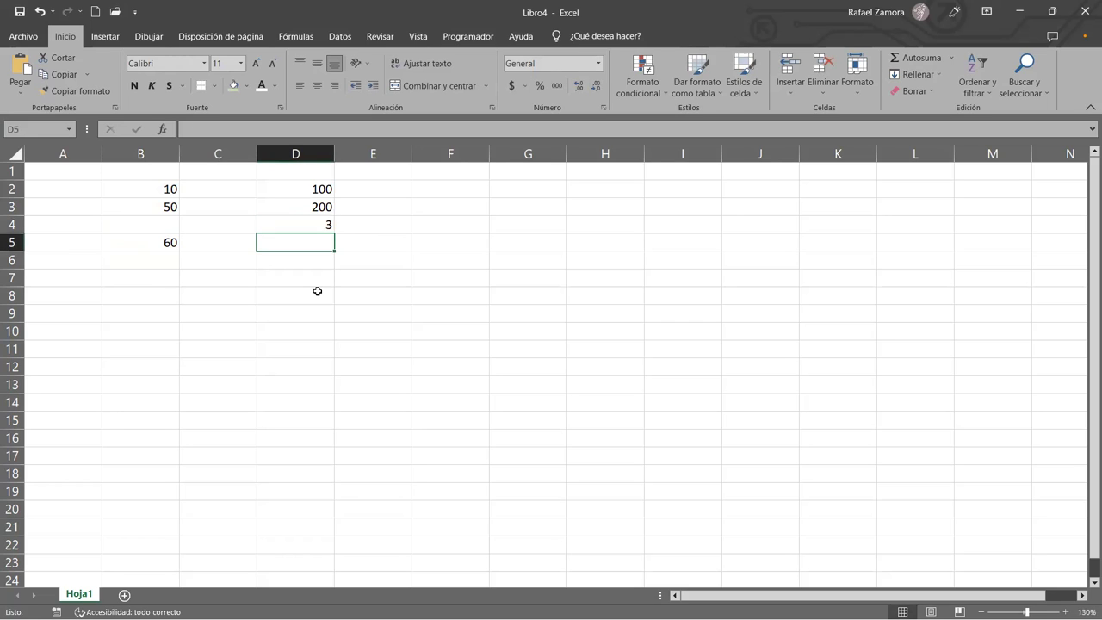
pyautogui.press('Return')
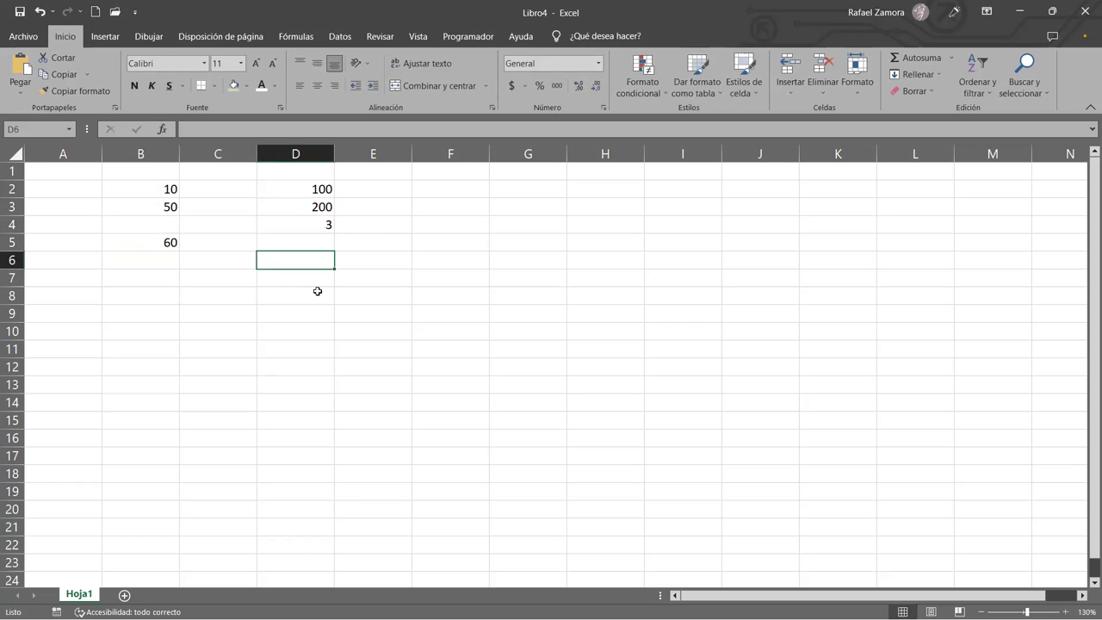
pyautogui.write('=')
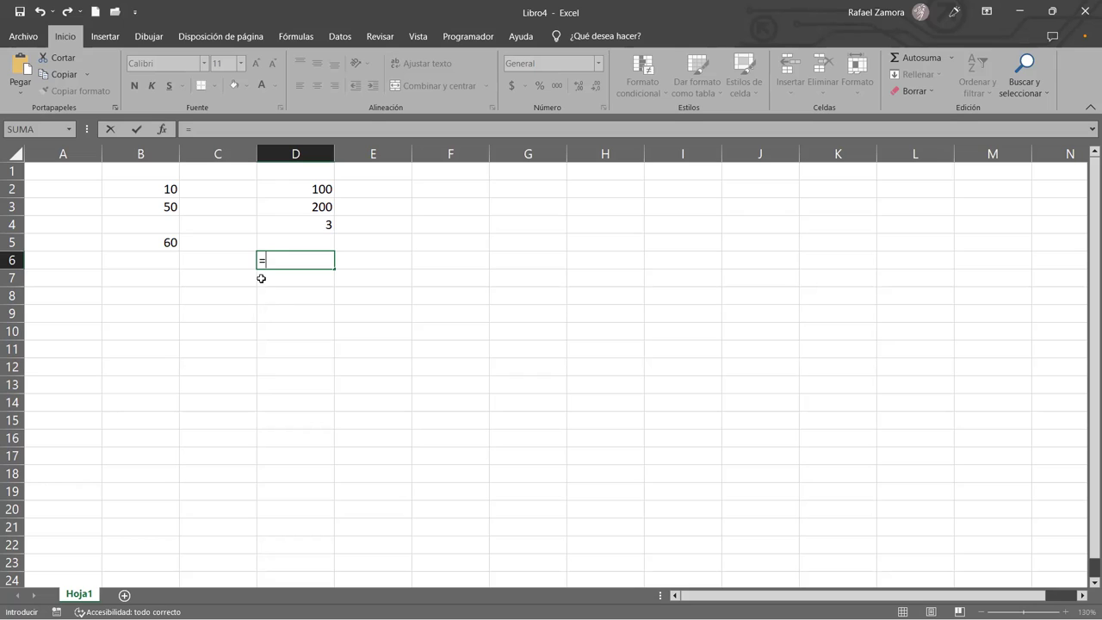
# - Build =D2+D3*D4 in D6, then cancel it so D6 stays empty
pyautogui.click(290, 184)
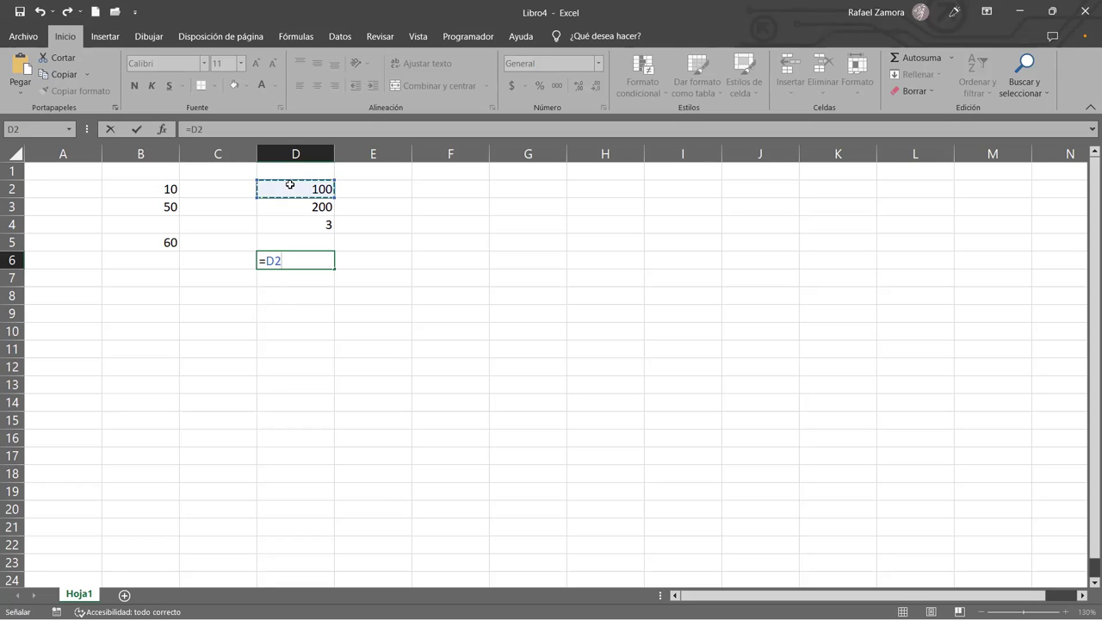
pyautogui.write('+')
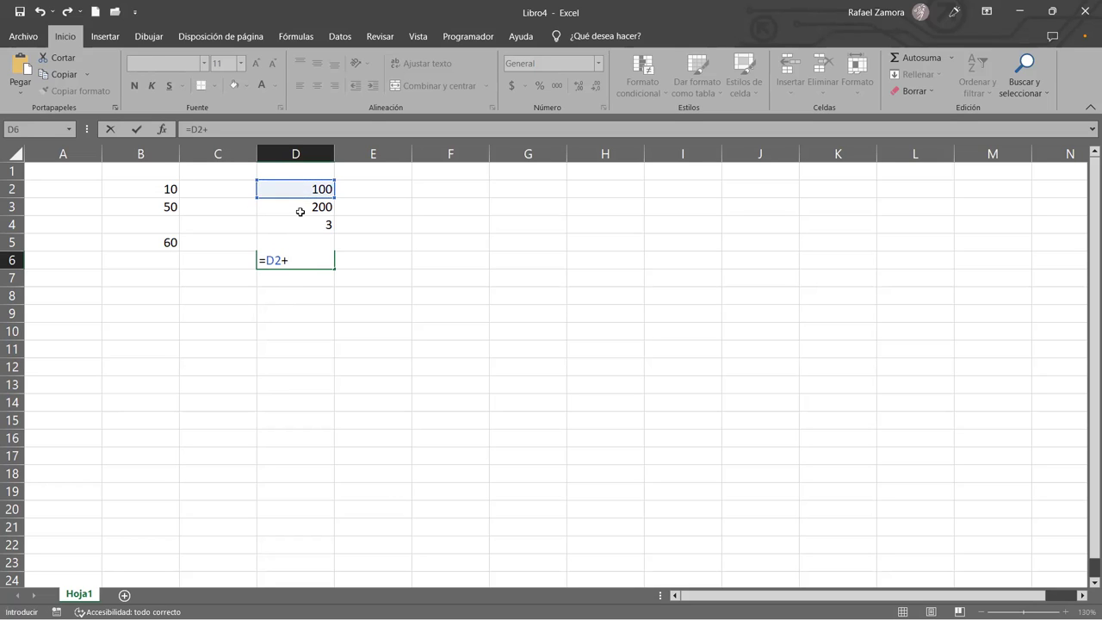
pyautogui.click(300, 210)
pyautogui.write('*')
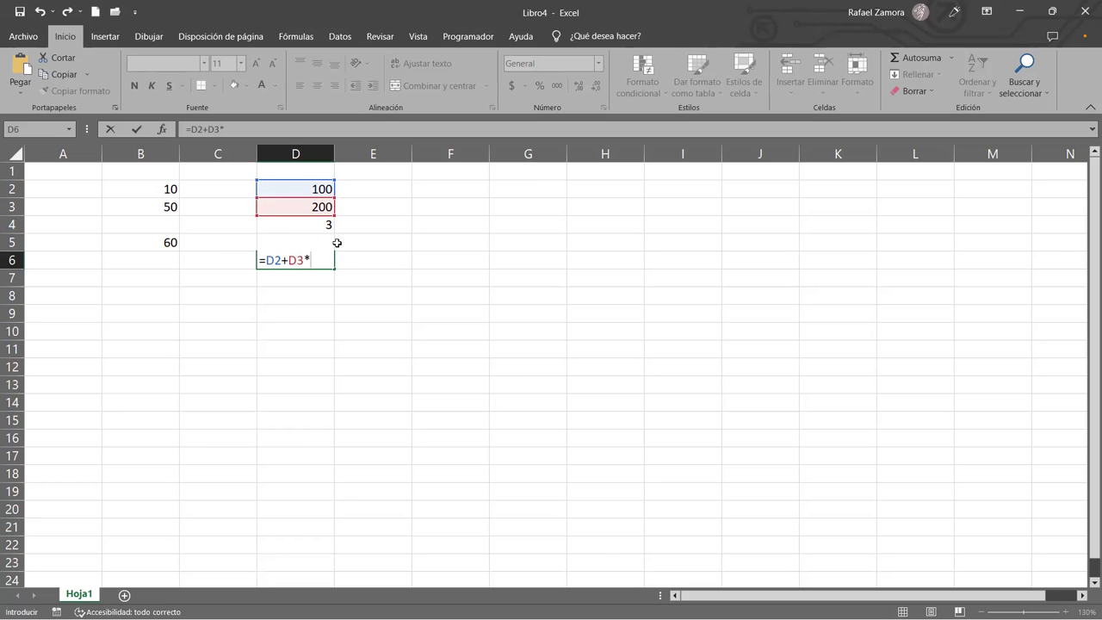
pyautogui.click(327, 223)
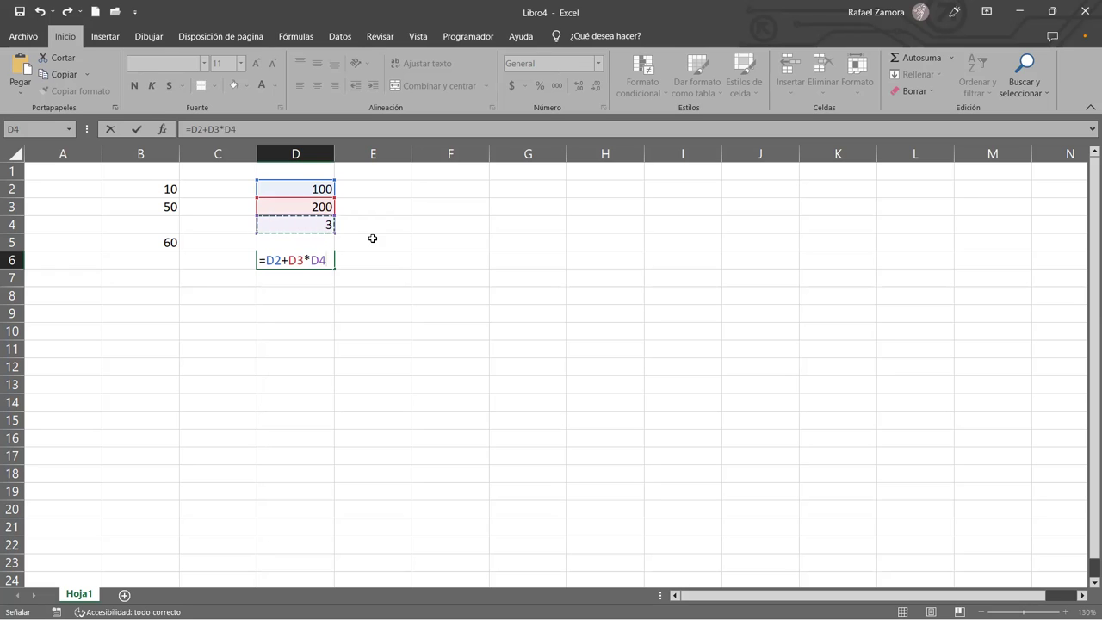
pyautogui.press('Escape')
pyautogui.click(470, 255)
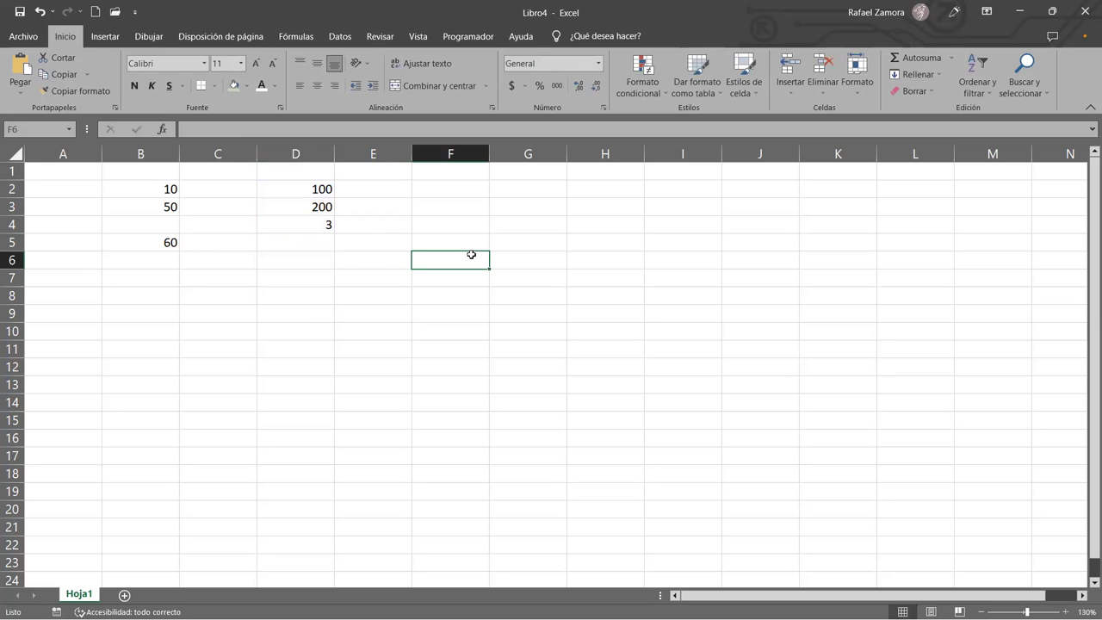
pyautogui.write('=100+200')
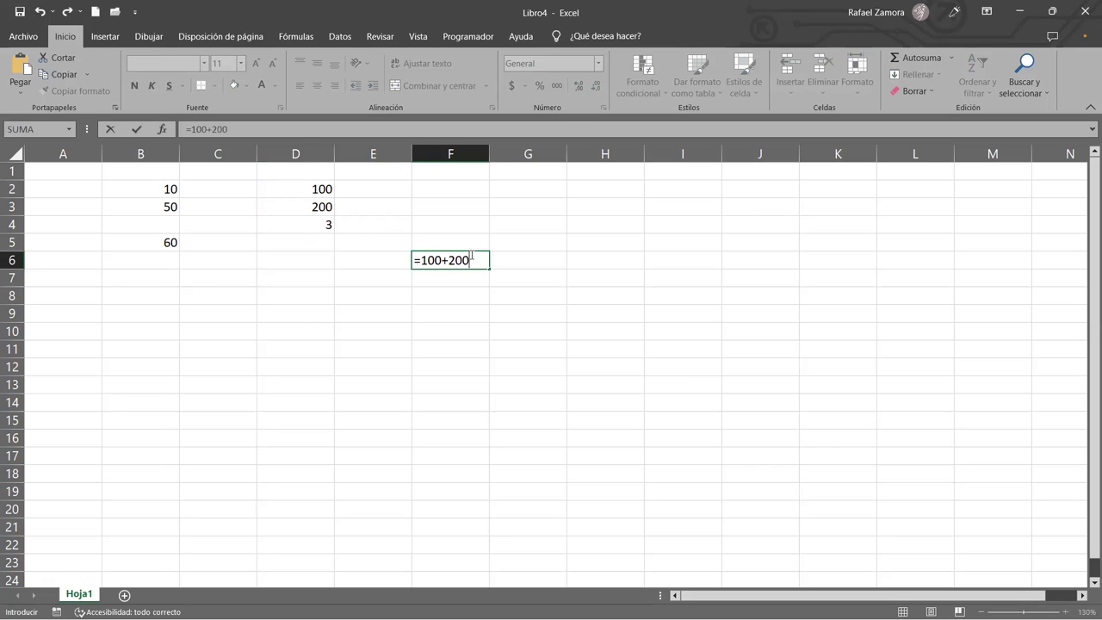
pyautogui.write('*3')
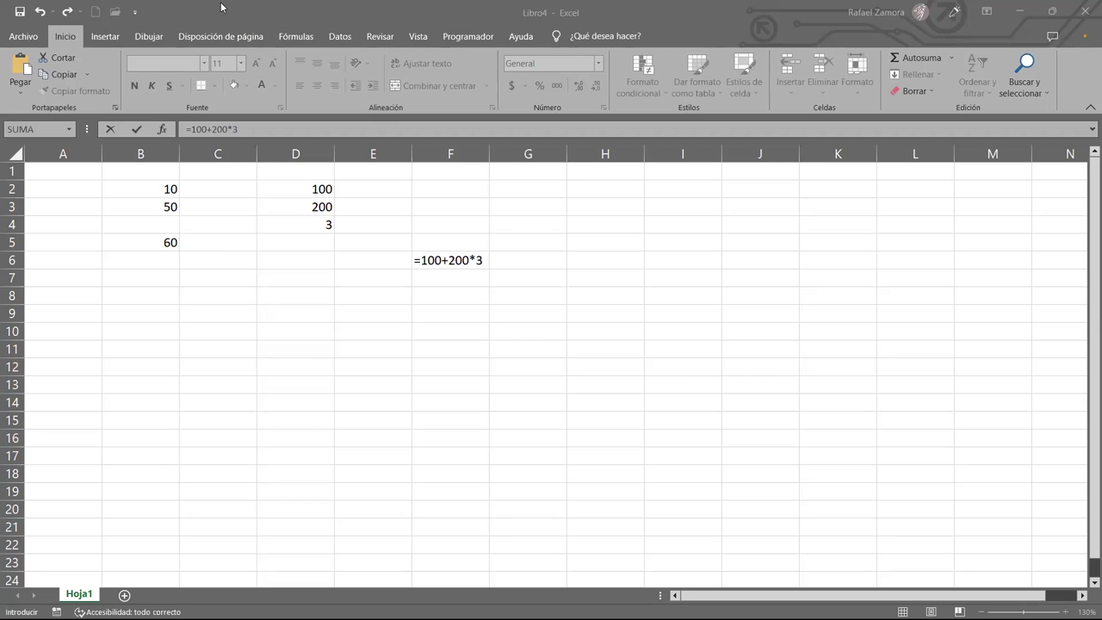
pyautogui.click(489, 260)
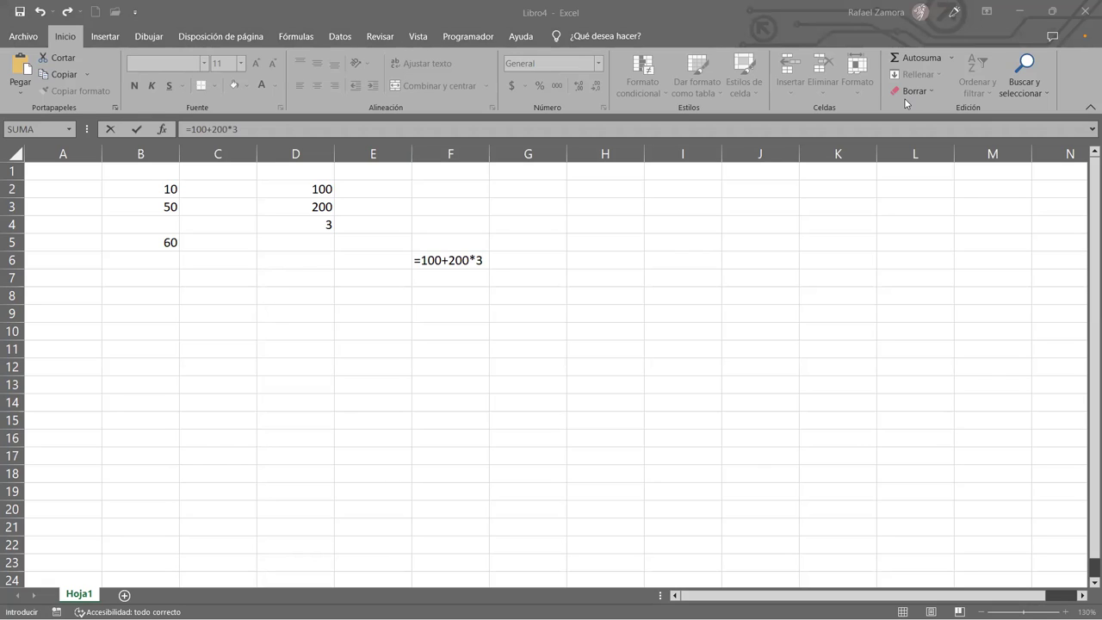
pyautogui.click(444, 261)
pyautogui.moveTo(427, 261); pyautogui.dragTo(483, 278)
pyautogui.moveTo(420, 261); pyautogui.dragTo(483, 262)
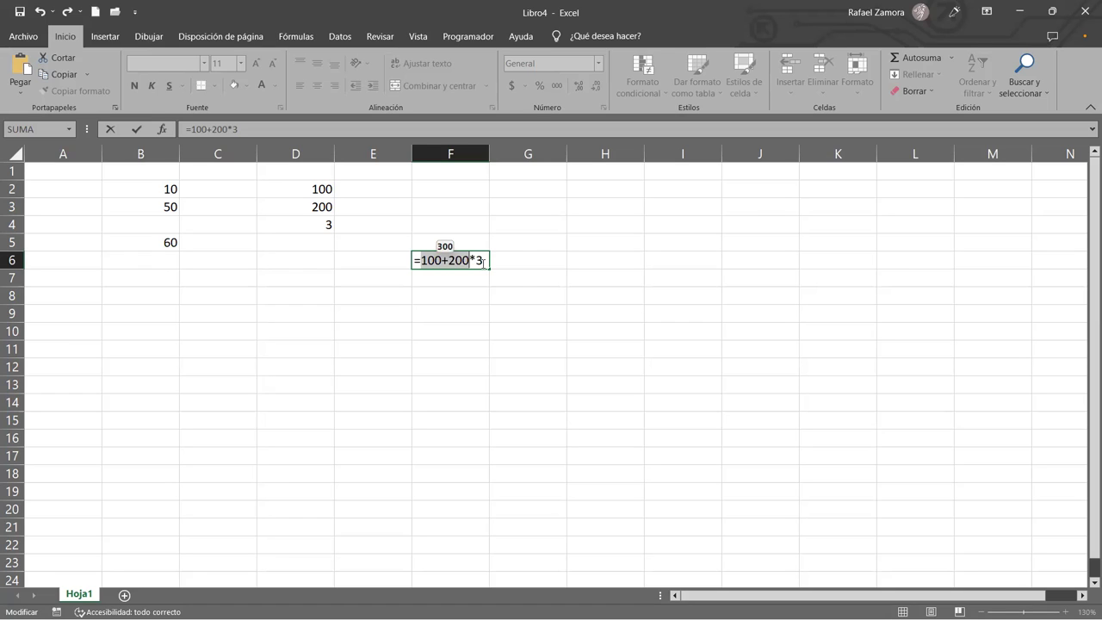
pyautogui.press('Escape')
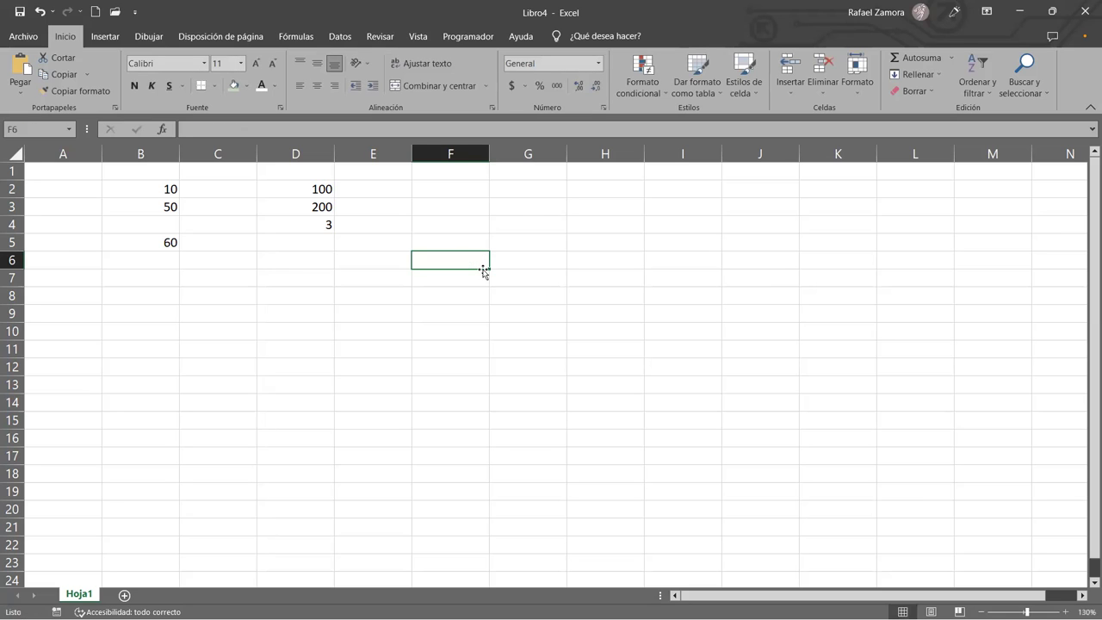
# - Enter =100+200*3 in F6 to show 700, then type () in H3
pyautogui.click(450, 282)
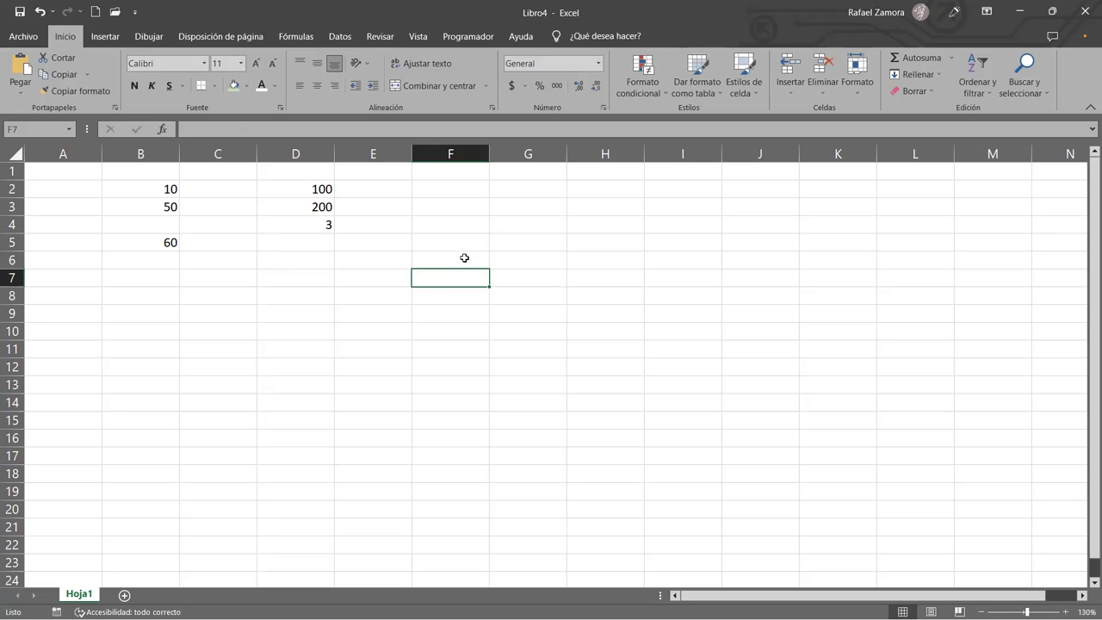
pyautogui.click(464, 258)
pyautogui.write('=100+')
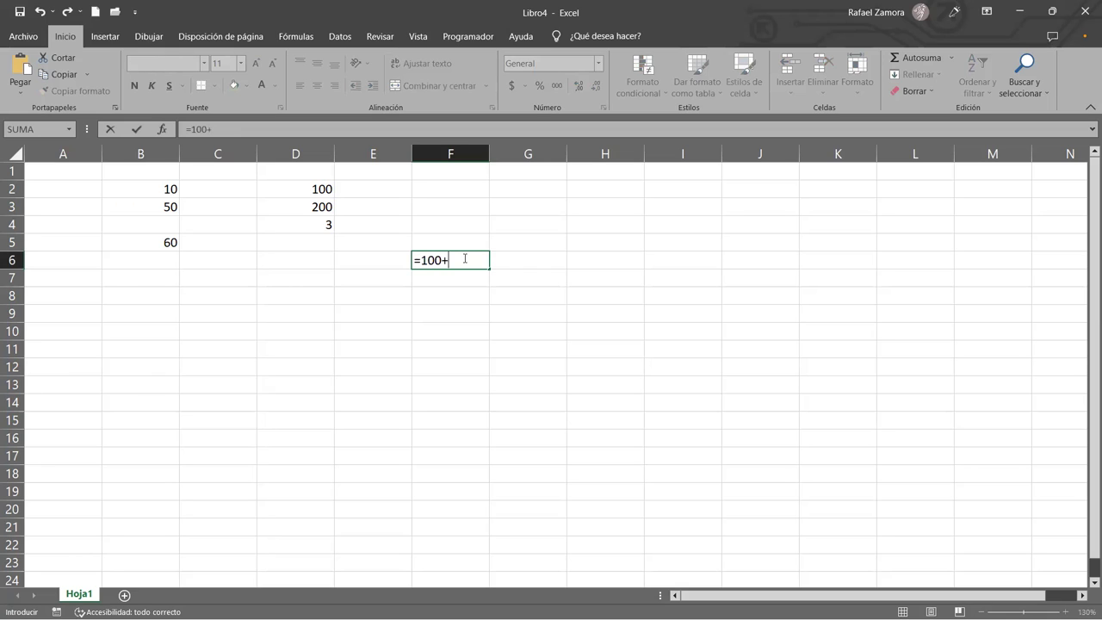
pyautogui.write('200*3')
pyautogui.press('Return')
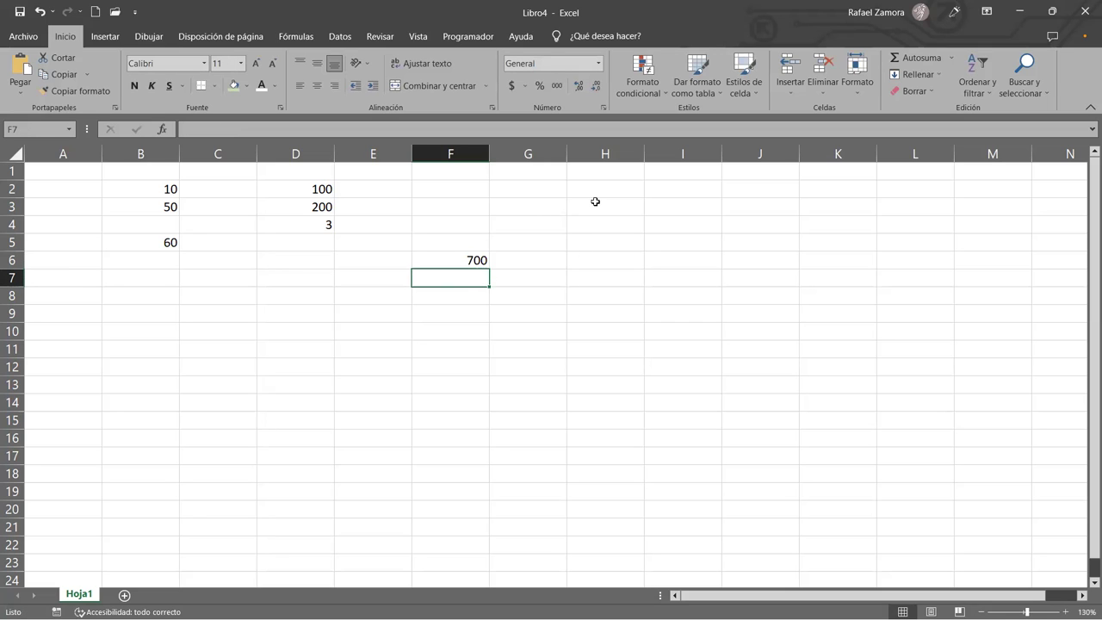
pyautogui.click(596, 202)
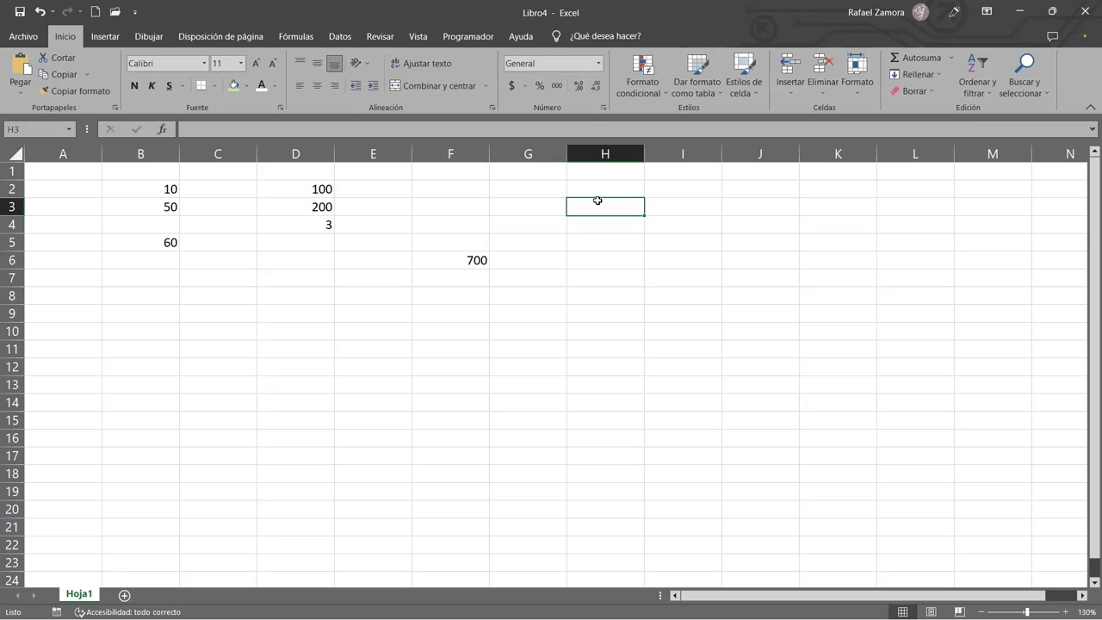
pyautogui.write('()')
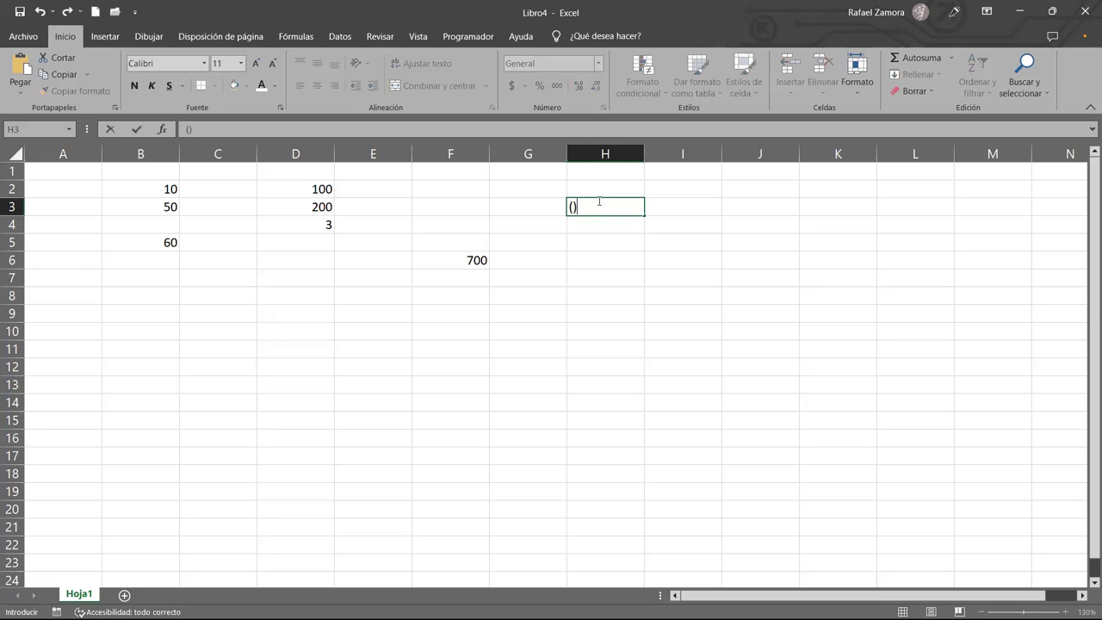
# - Try adding a space between the parentheses in H3, discarding the edit
pyautogui.press('Left')
pyautogui.click(597, 200)
pyautogui.doubleClick(597, 200)
pyautogui.press('Right')
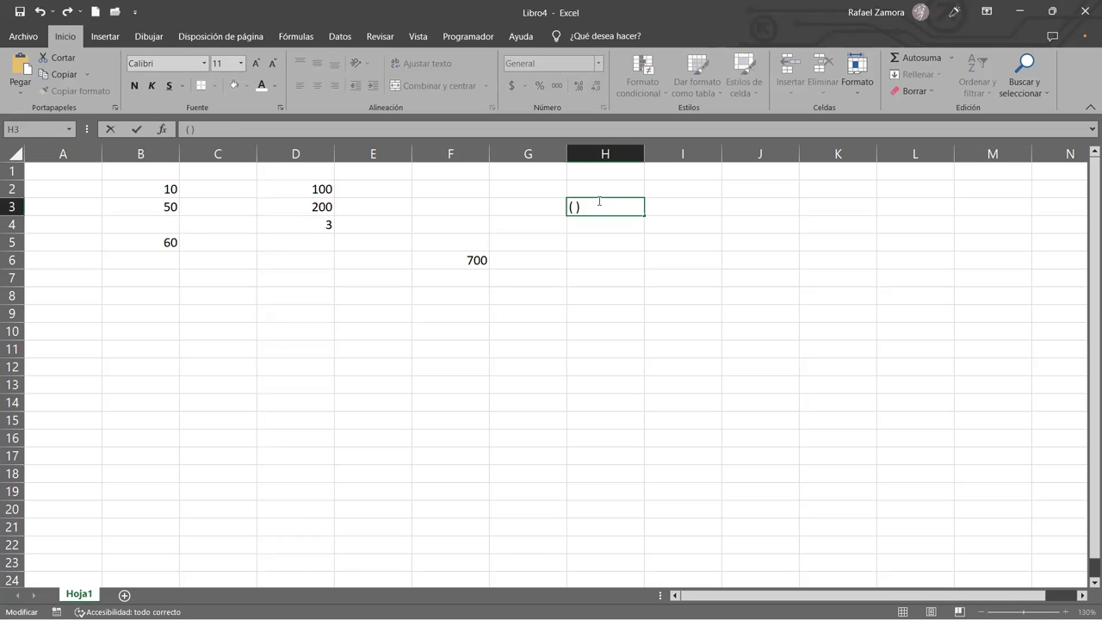
pyautogui.press('Escape')
pyautogui.click(617, 278)
pyautogui.keyDown('ctrl'); pyautogui.scroll(3, 634, 232); pyautogui.keyUp('ctrl')
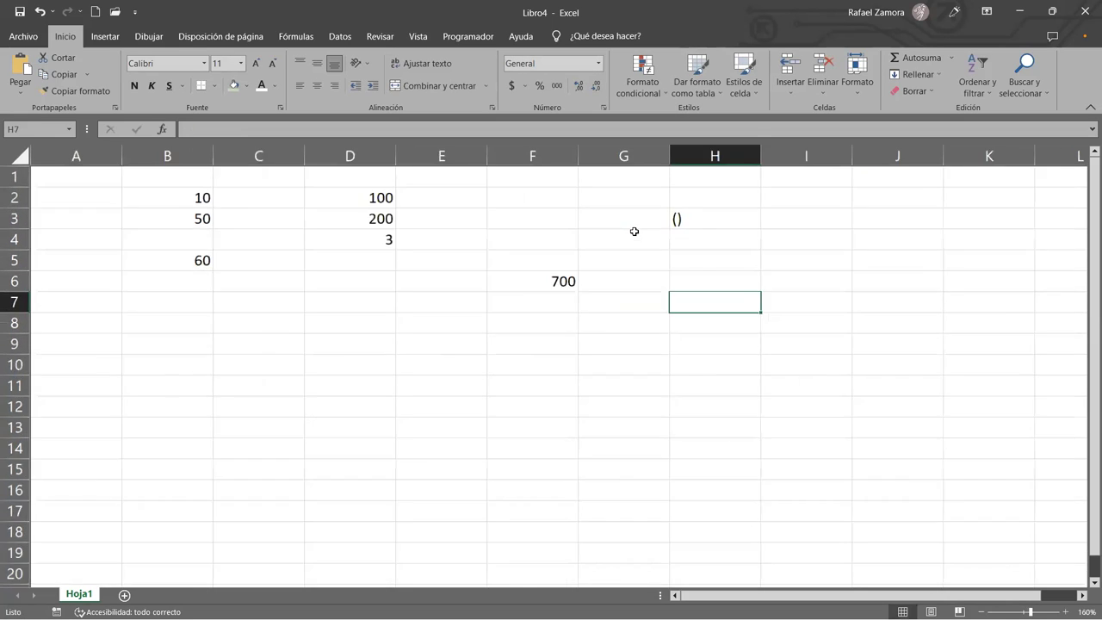
pyautogui.keyDown('ctrl'); pyautogui.scroll(3, 745, 235); pyautogui.keyUp('ctrl')
# - Edit H3 to read ( ) [ ], removing stray braces, carets and accents
pyautogui.click(889, 253)
pyautogui.doubleClick(841, 251)
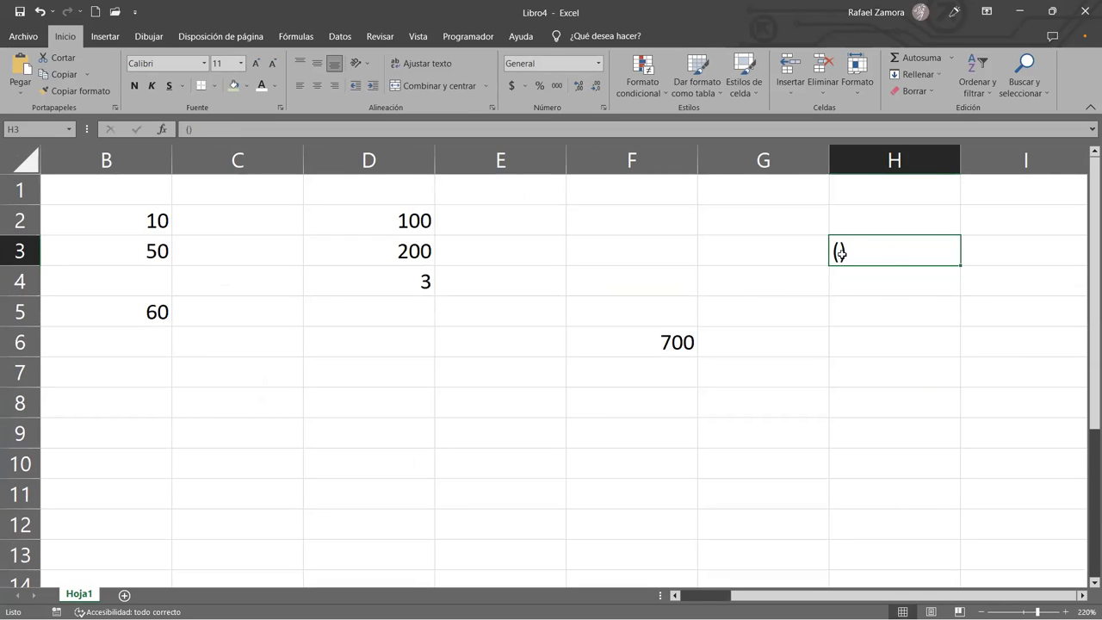
pyautogui.press('Right')
pyautogui.write('{')
pyautogui.press('BackSpace')
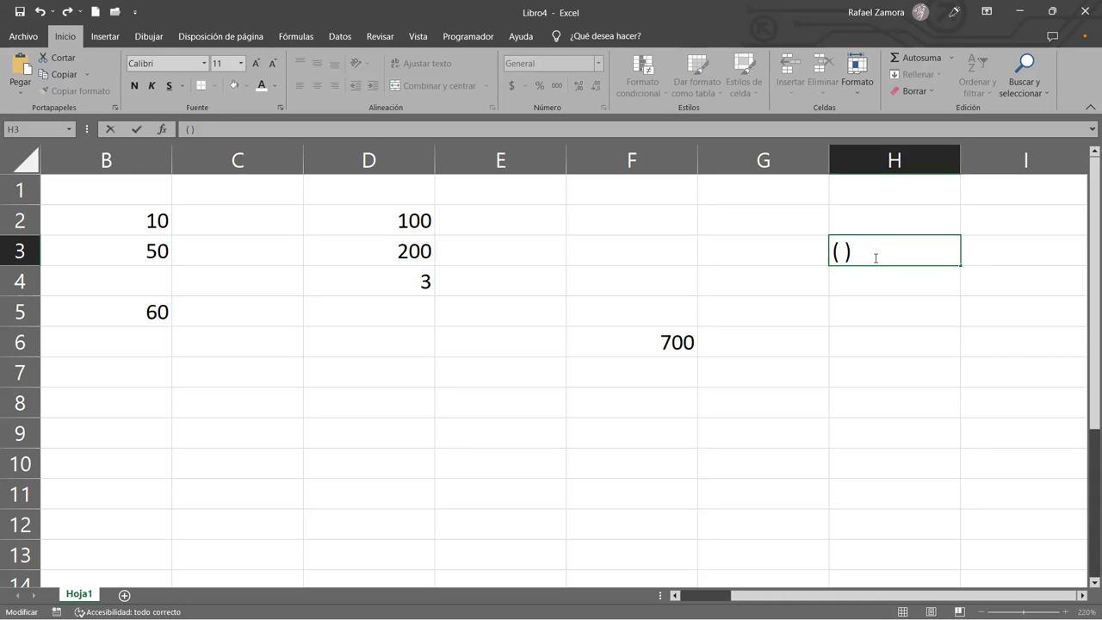
pyautogui.write('^')
pyautogui.press('BackSpace')
pyautogui.write('^')
pyautogui.press('BackSpace')
pyautogui.write('´´')
pyautogui.write('{{[')
pyautogui.write(']')
pyautogui.press('Left')
pyautogui.press('Left')
pyautogui.press('BackSpace')
pyautogui.press('BackSpace')
pyautogui.press('BackSpace')
pyautogui.press('BackSpace')
pyautogui.press('Return')
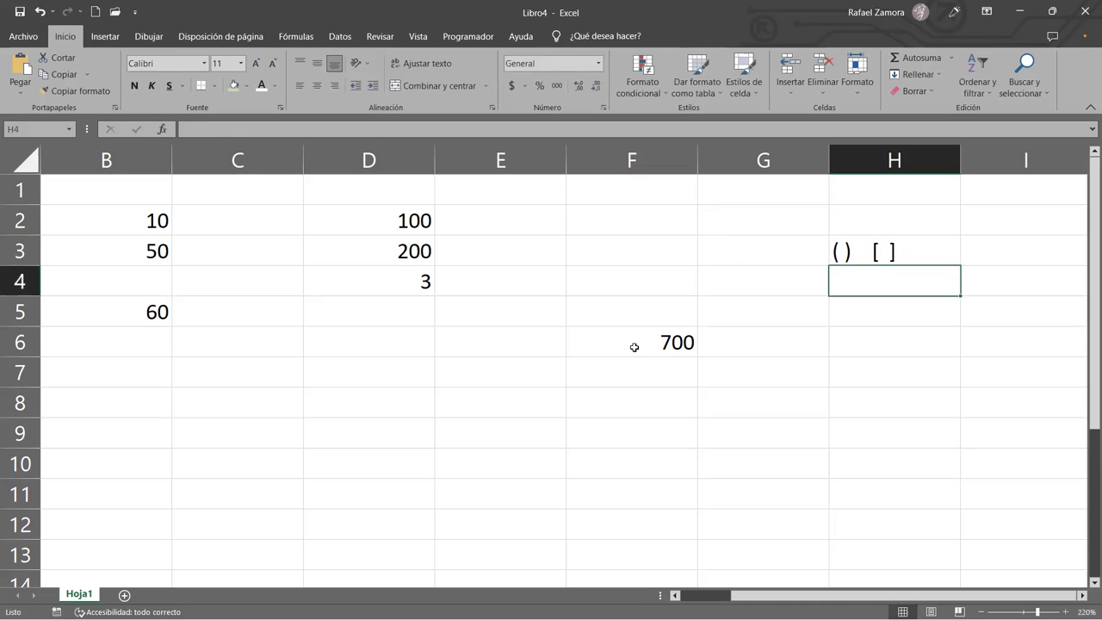
# - Delete the 700 result from F6
pyautogui.click(634, 346)
pyautogui.press('Delete')
pyautogui.click(867, 253)
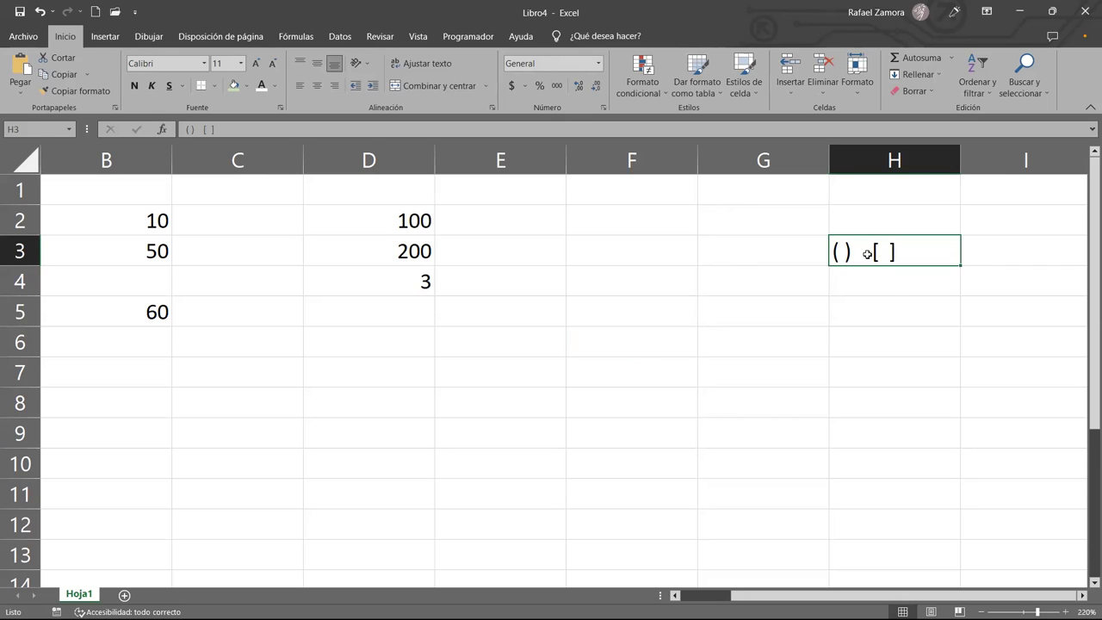
# - Label G3 'Paréntesis y Corchetes', autofit column G, and enter 'Potencias y Raíces' in G4
pyautogui.click(875, 281)
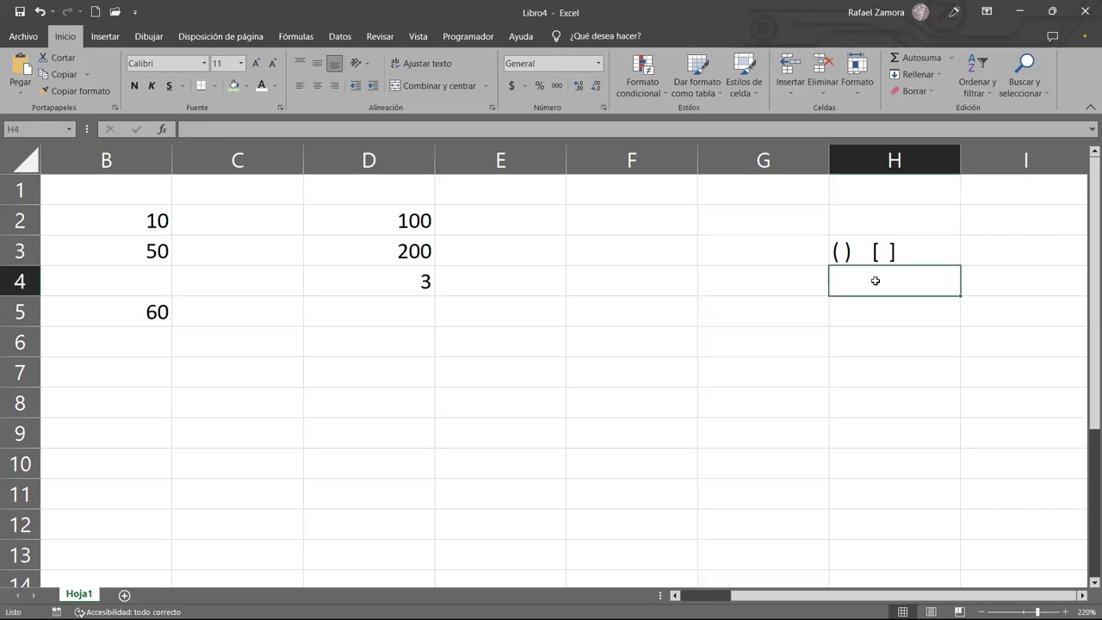
pyautogui.click(733, 251)
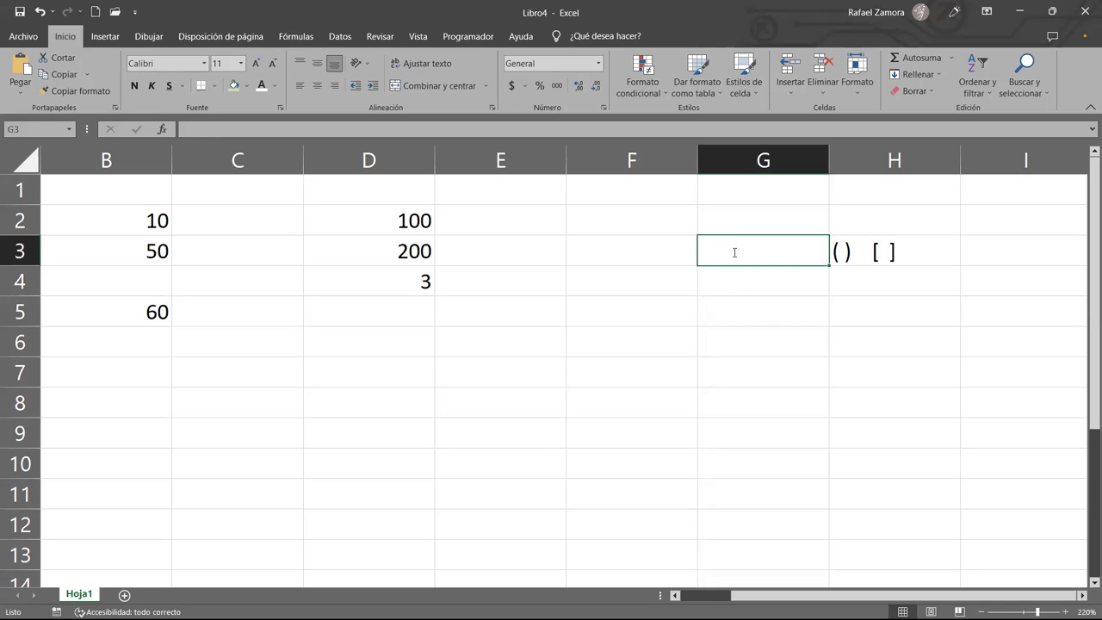
pyautogui.write('PAréntesis ')
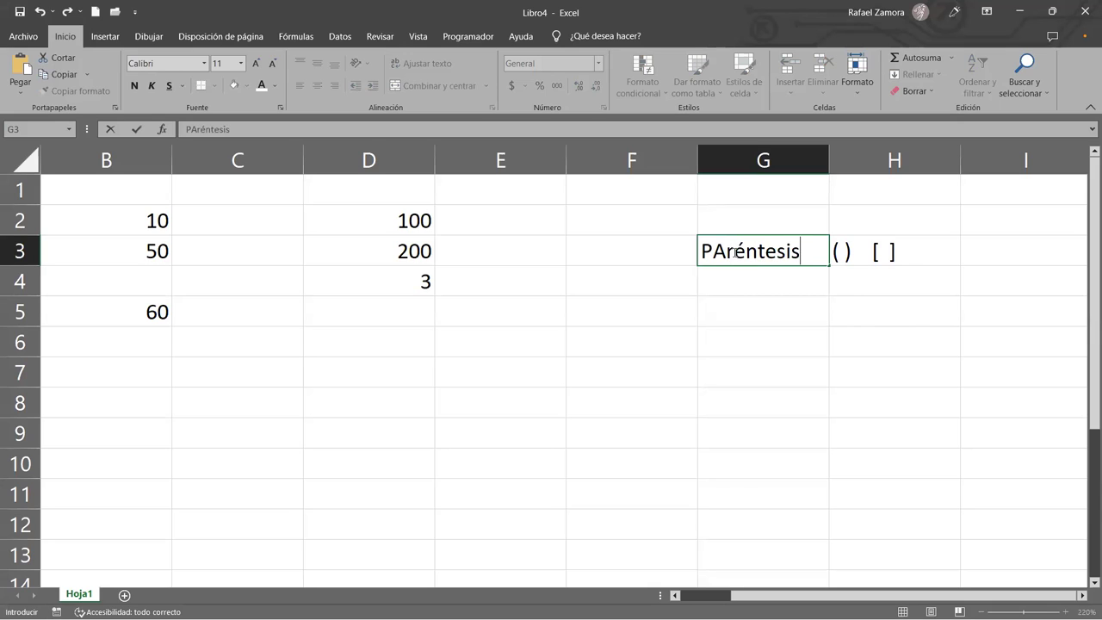
pyautogui.write('y Corchetes')
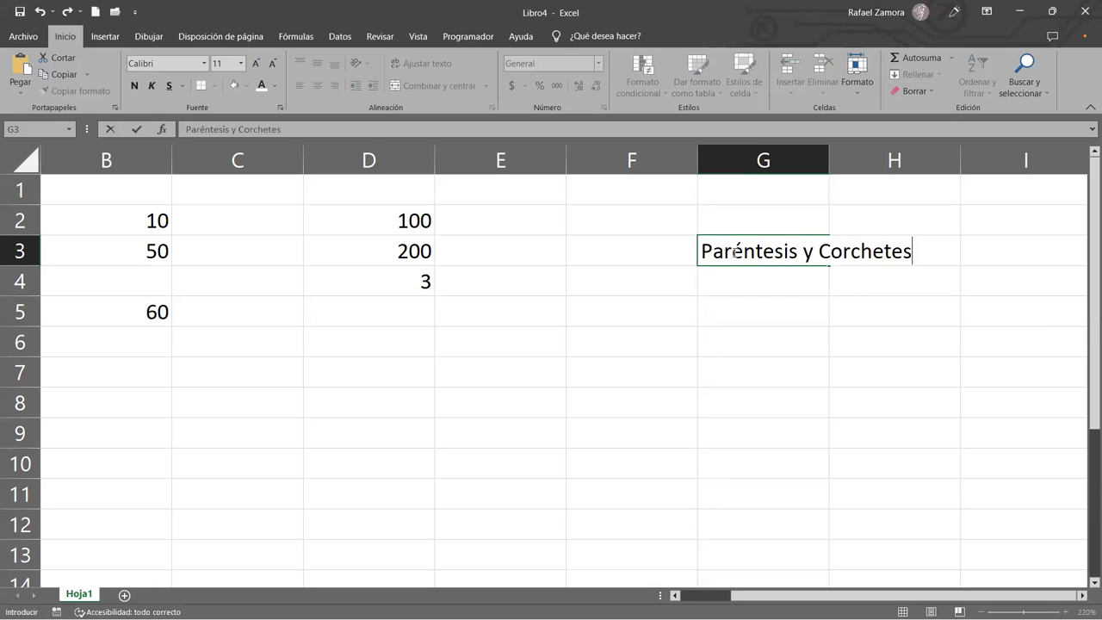
pyautogui.press('Return')
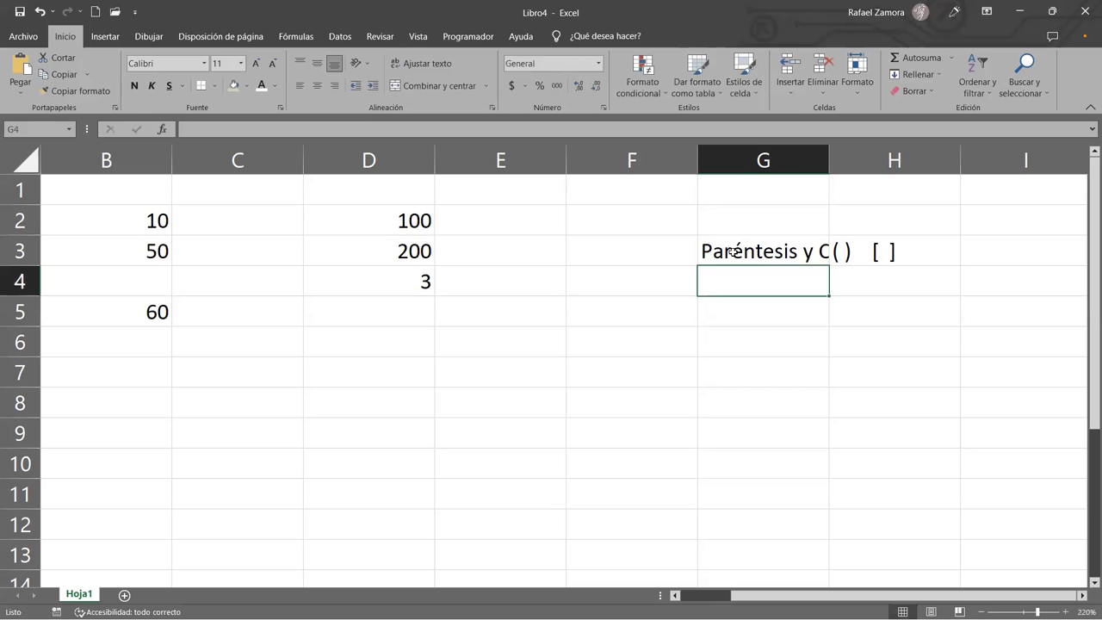
pyautogui.doubleClick(828, 155)
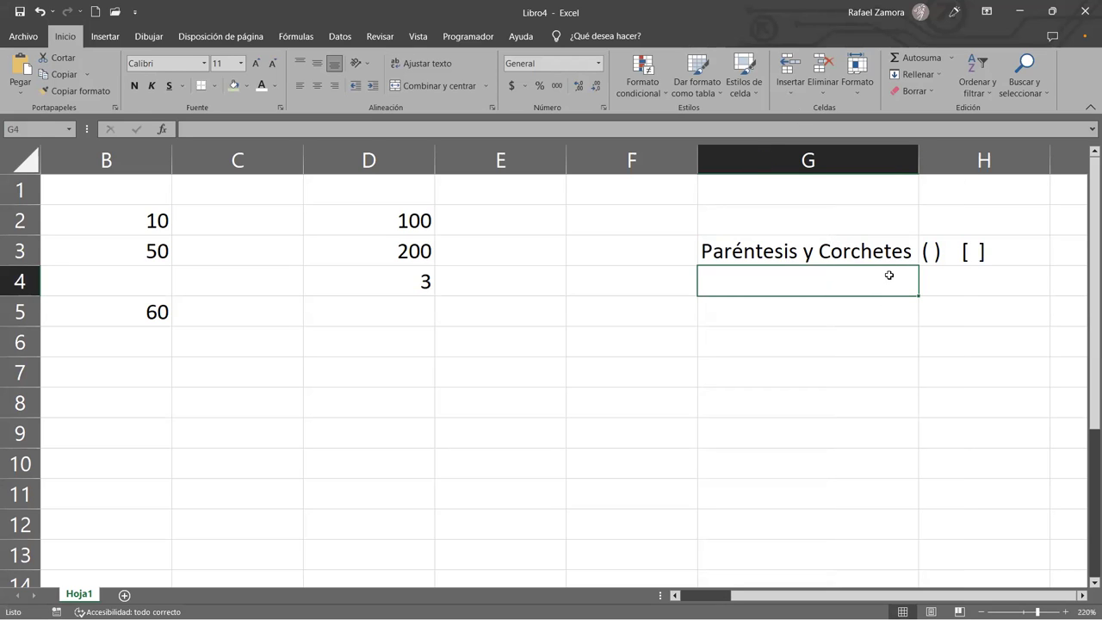
pyautogui.write('Potencias y Raíces')
pyautogui.press('Return')
# - Put the ^ symbol in H4 beside Potencias y Raíces
pyautogui.click(964, 279)
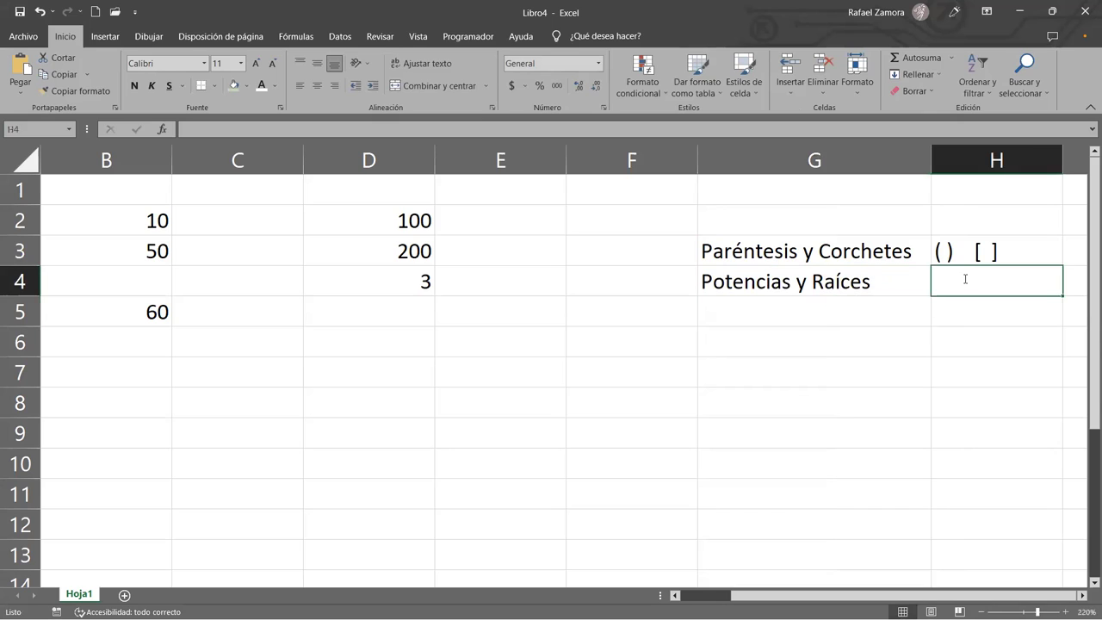
pyautogui.doubleClick(964, 279)
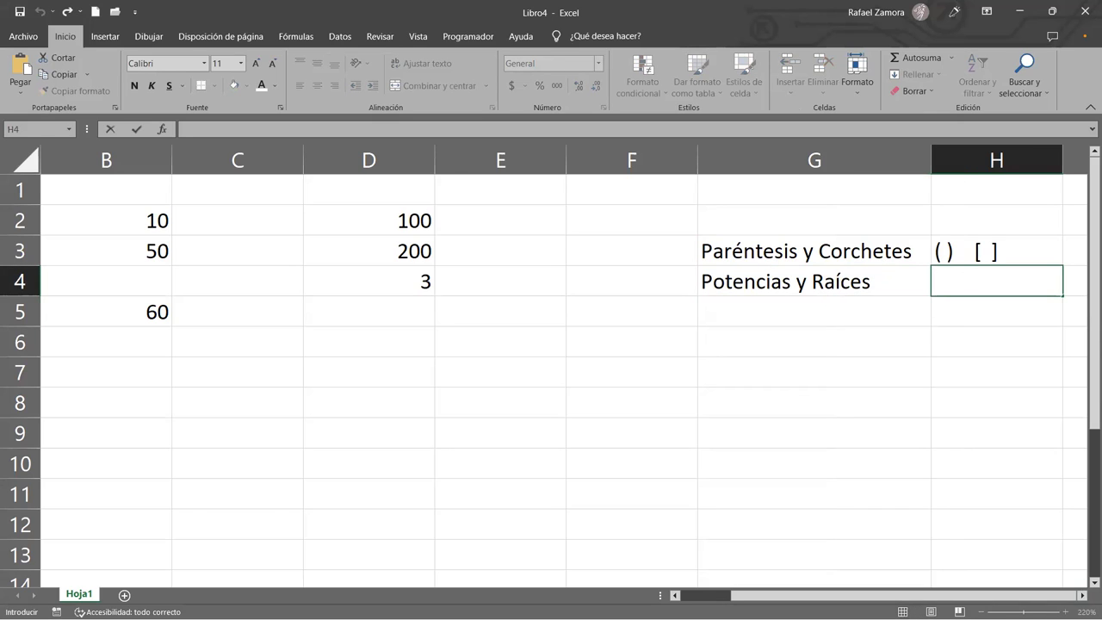
pyautogui.hscroll(2, 817, 453)
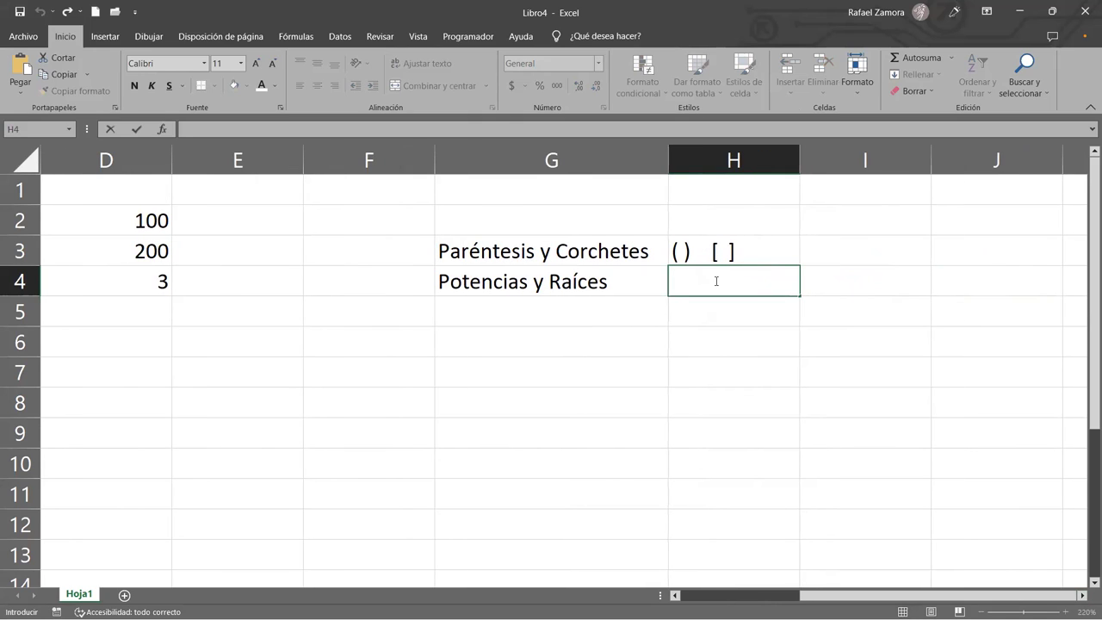
pyautogui.write('^')
pyautogui.press('Return')
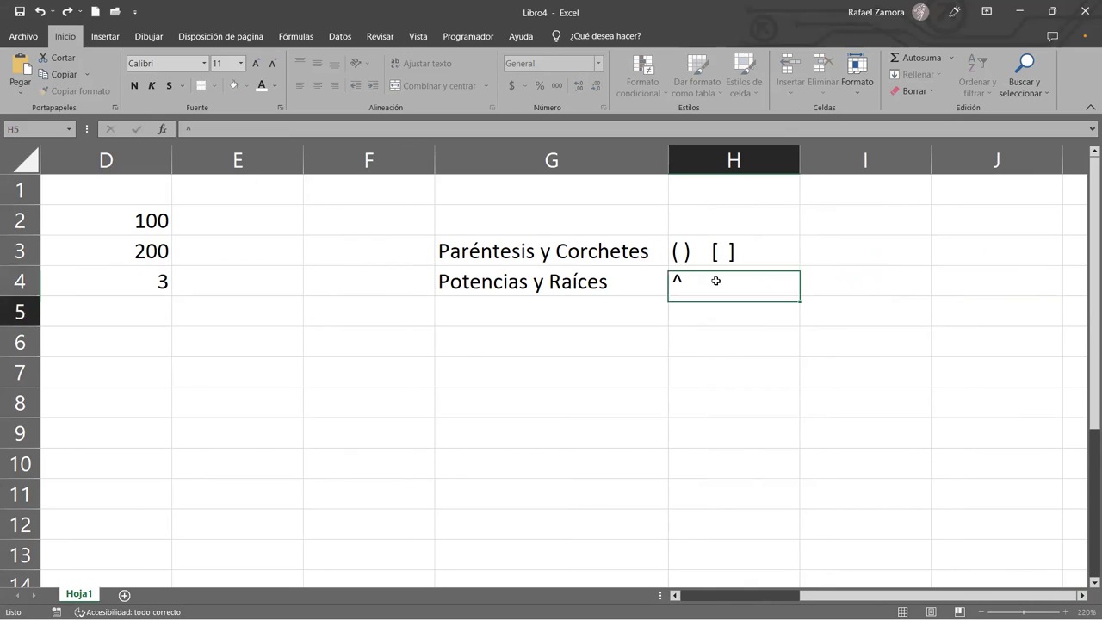
pyautogui.click(716, 280)
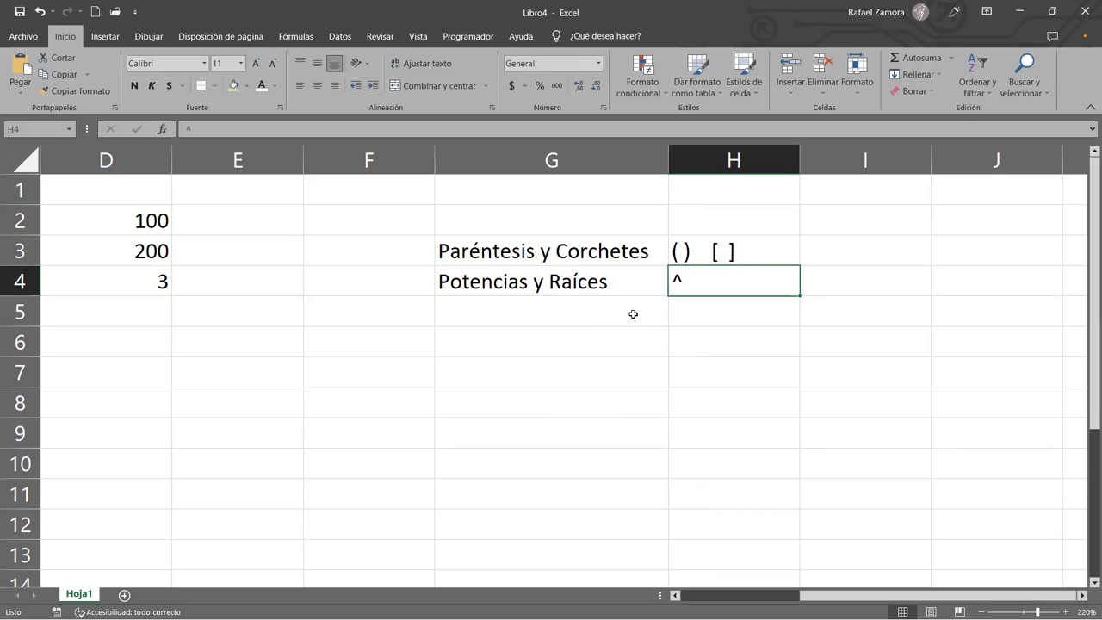
# - Enter 'Multiplicación y División' in G5 and 'Suma y Resta' in G6
pyautogui.click(606, 313)
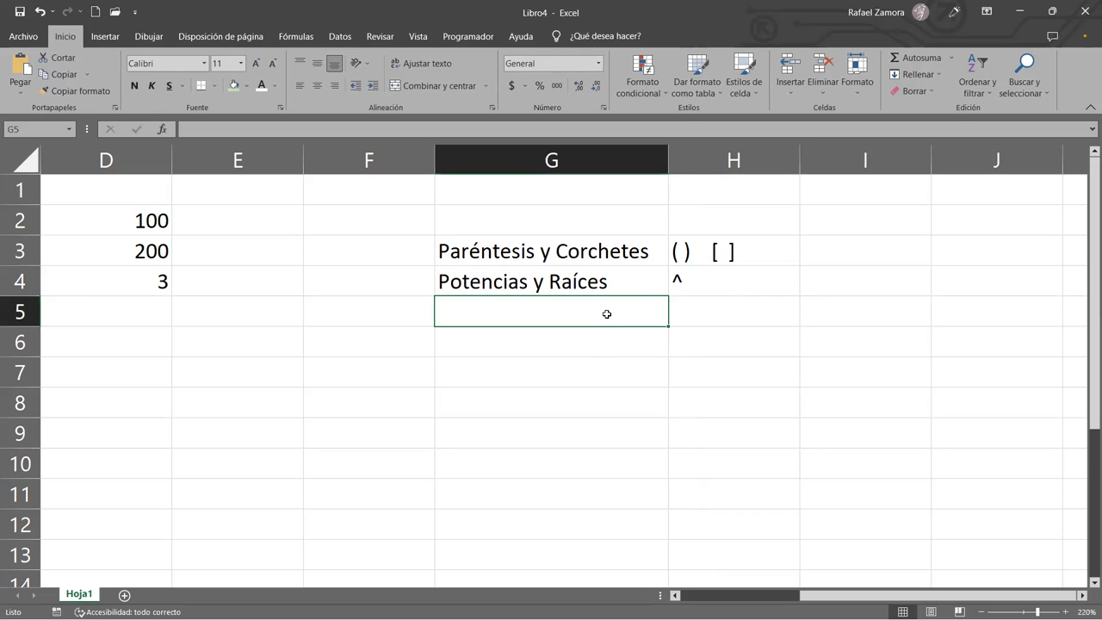
pyautogui.write('Mult')
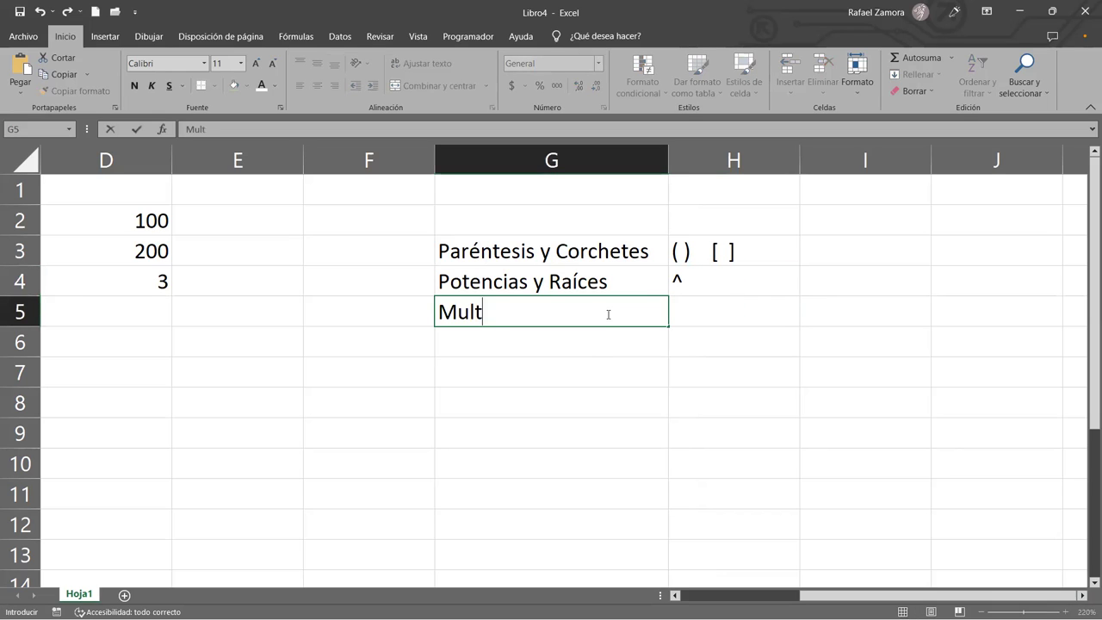
pyautogui.write('iplicació')
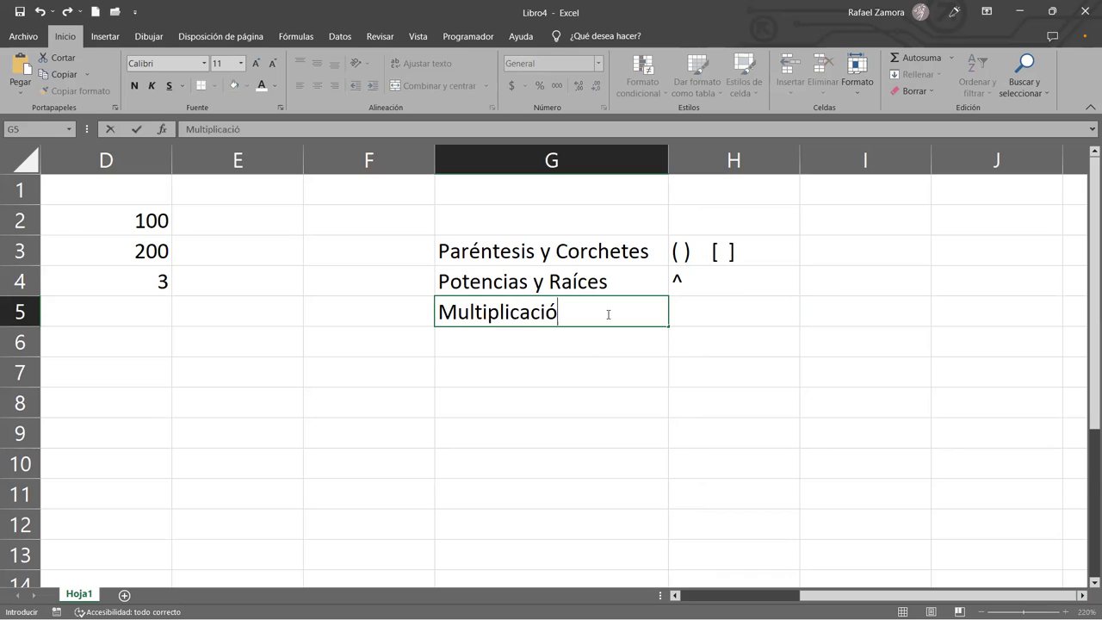
pyautogui.write('n y División')
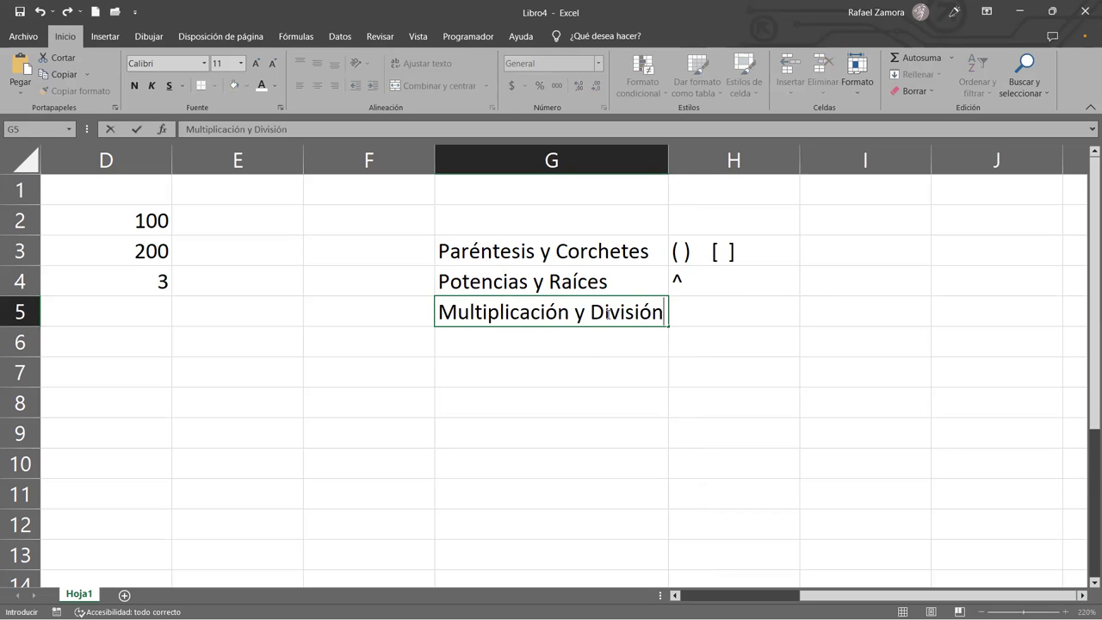
pyautogui.press('Return')
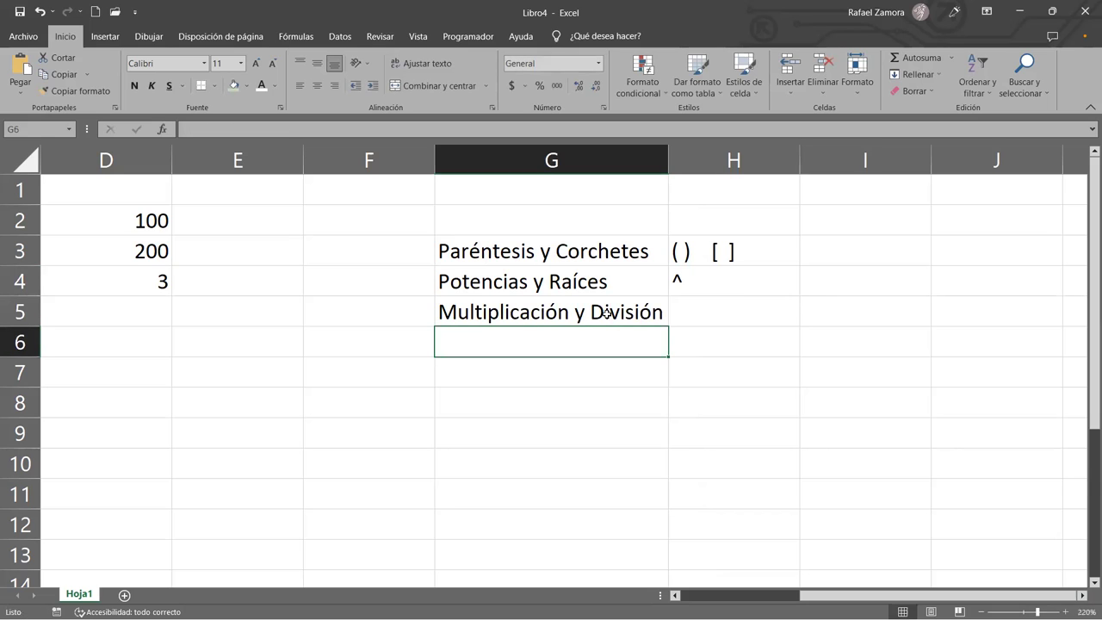
pyautogui.write('Suma ')
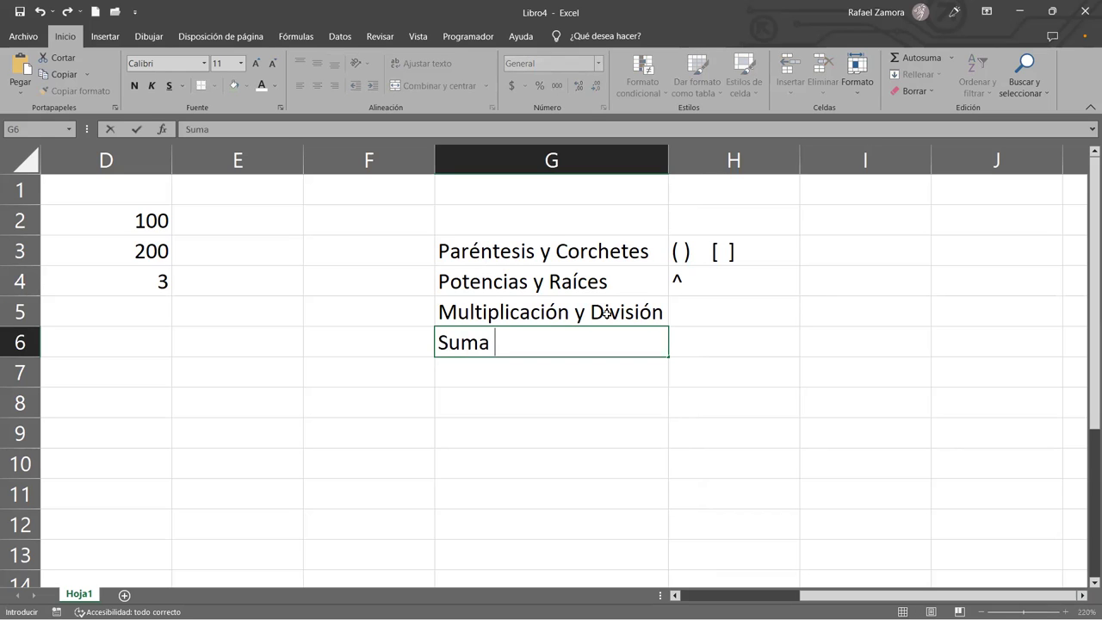
pyautogui.write('y Resta')
pyautogui.press('Return')
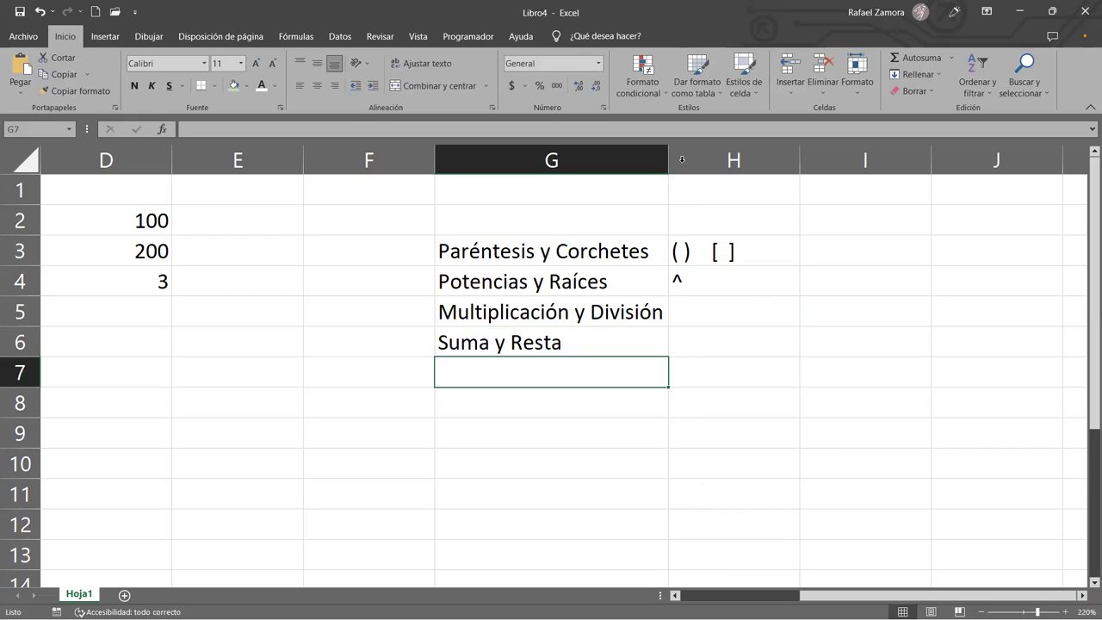
# - Widen column G slightly, then walk through the four precedence levels in G3–G6
pyautogui.moveTo(670, 161); pyautogui.dragTo(681, 161)
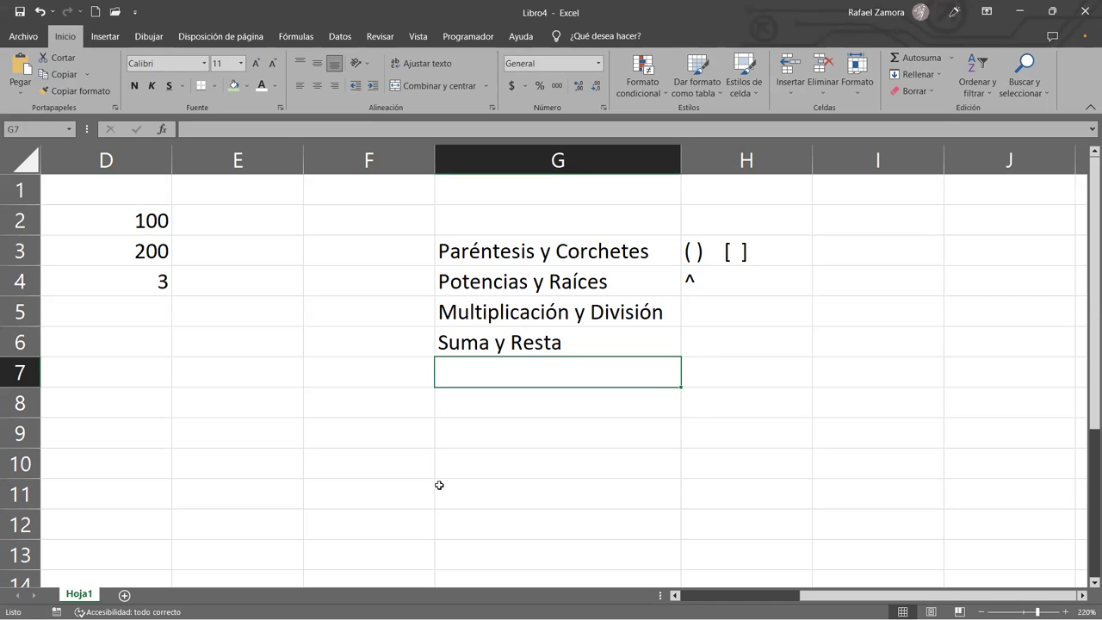
pyautogui.click(379, 252)
pyautogui.click(508, 254)
pyautogui.click(592, 278)
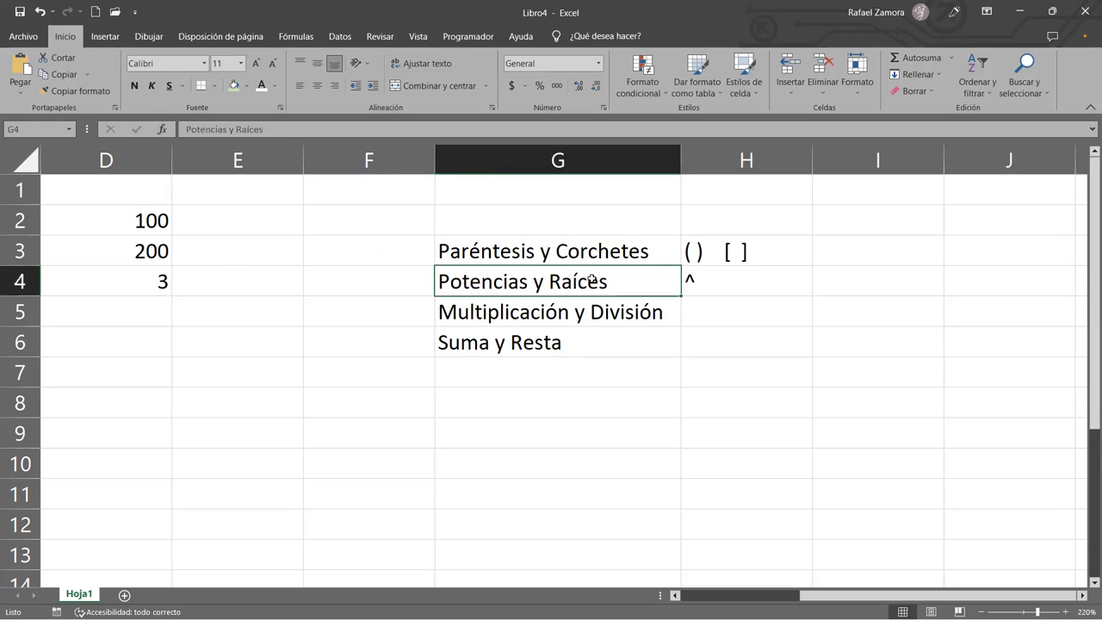
pyautogui.click(594, 330)
pyautogui.click(596, 312)
pyautogui.click(592, 347)
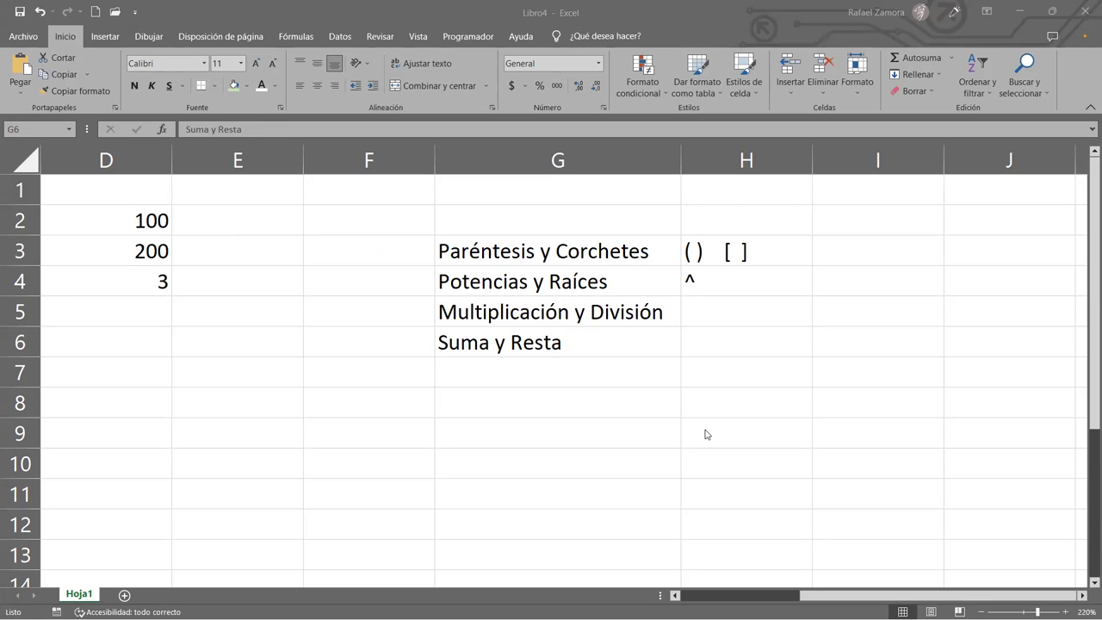
# - Paste the colored precedence pyramid picture at G8 and move it up and left
pyautogui.click(568, 388)
pyautogui.scroll(-5, 450, 327)
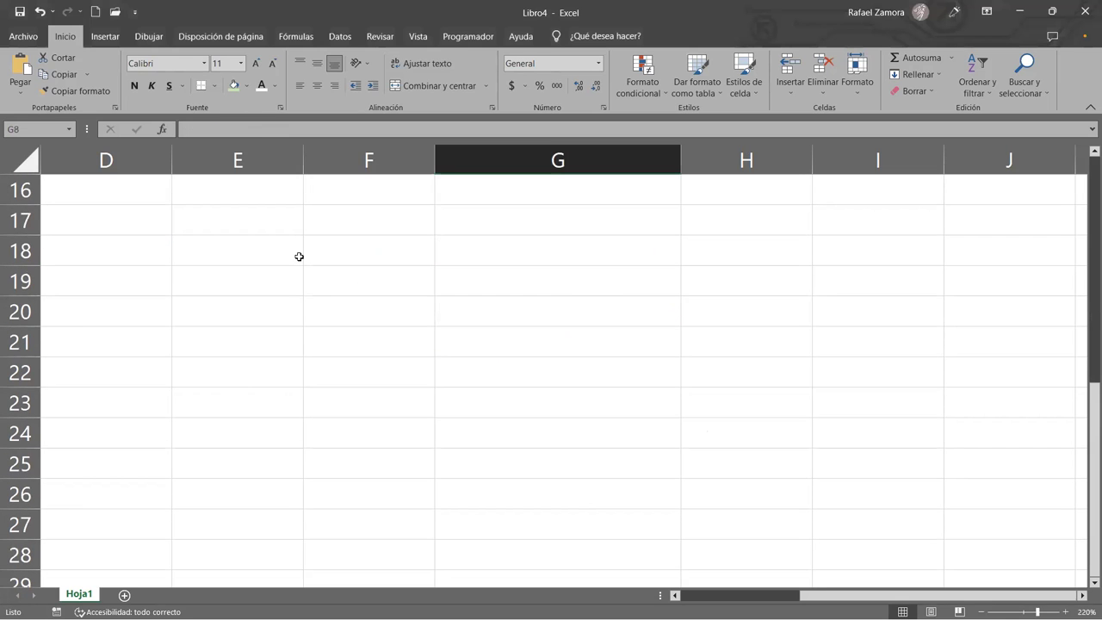
pyautogui.scroll(4, 298, 256)
pyautogui.scroll(1, 604, 372)
pyautogui.hotkey('ctrl', 'v')
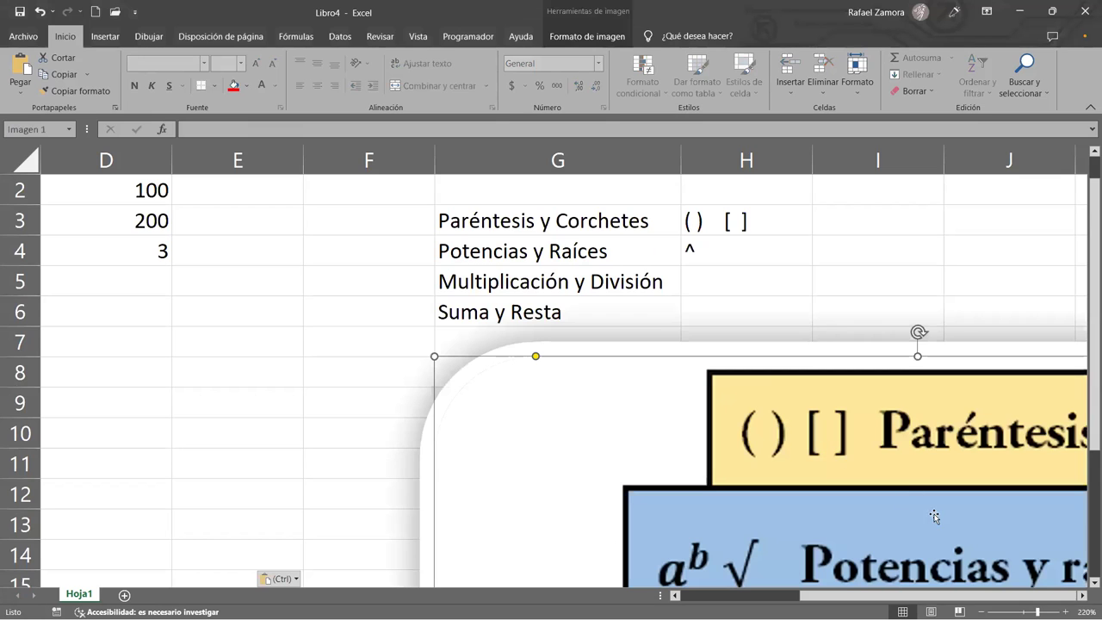
pyautogui.scroll(-5, 910, 420)
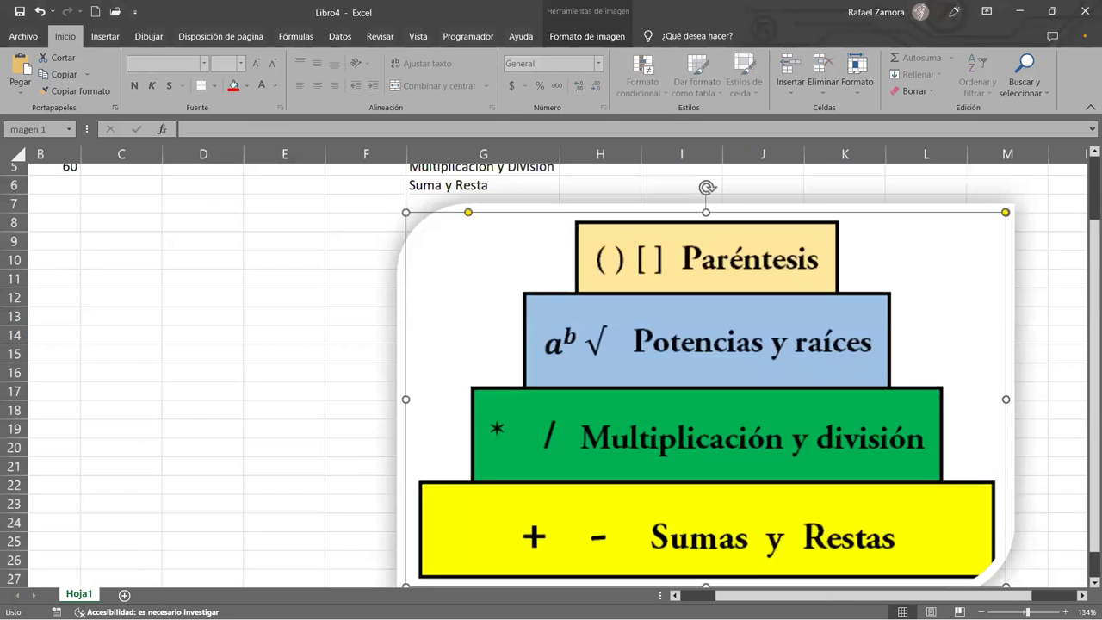
pyautogui.moveTo(910, 420); pyautogui.dragTo(720, 377)
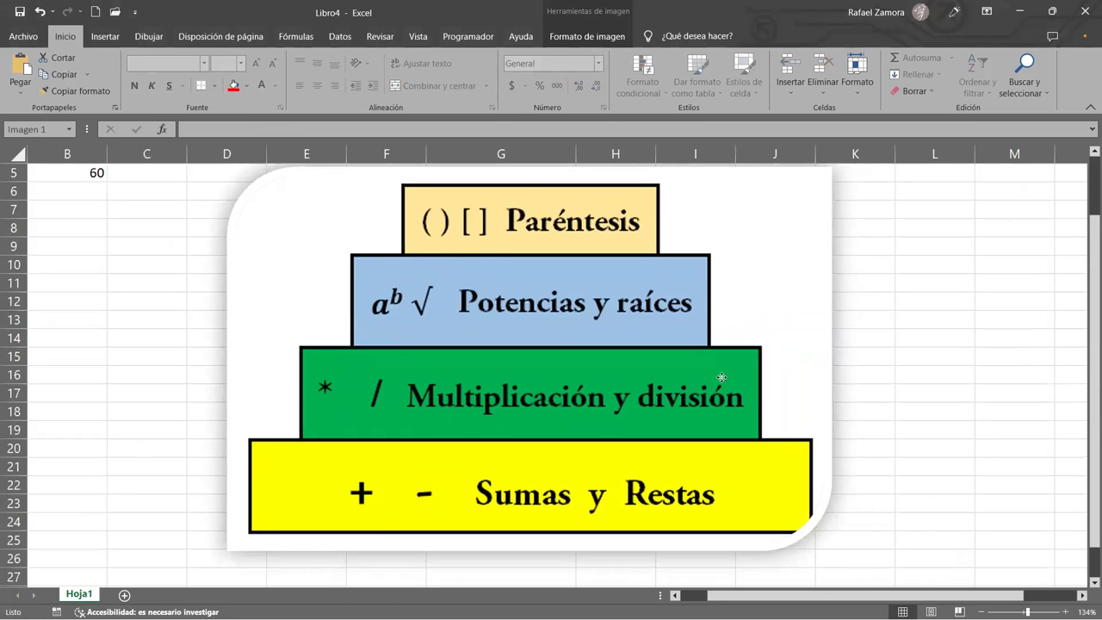
pyautogui.click(100, 160)
# - Delete the 60 from B5
pyautogui.click(94, 172)
pyautogui.press('Delete')
pyautogui.click(922, 353)
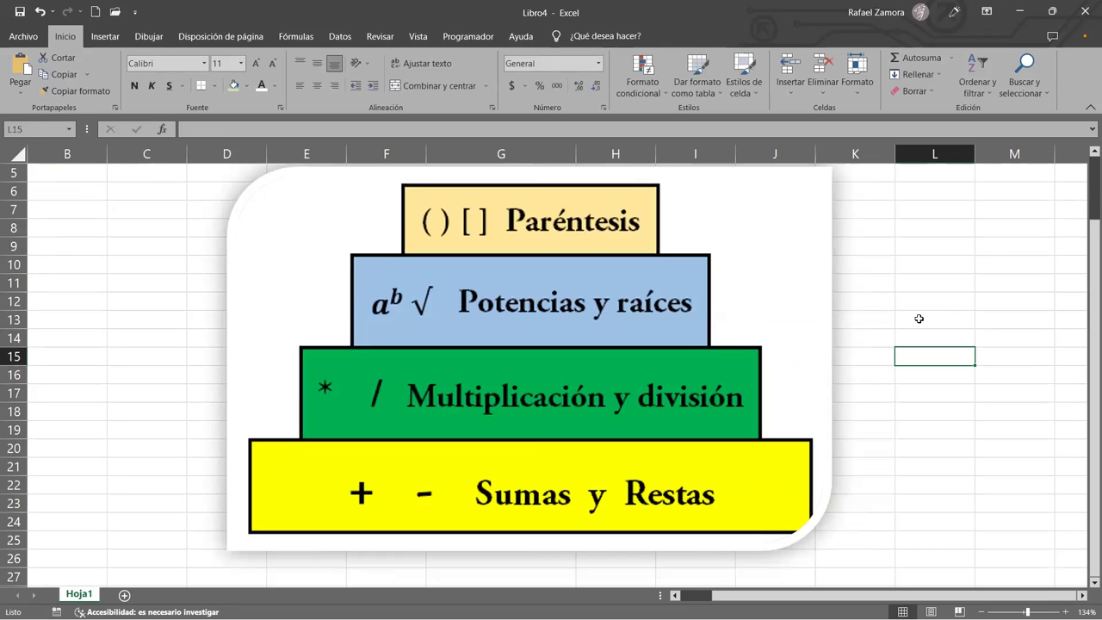
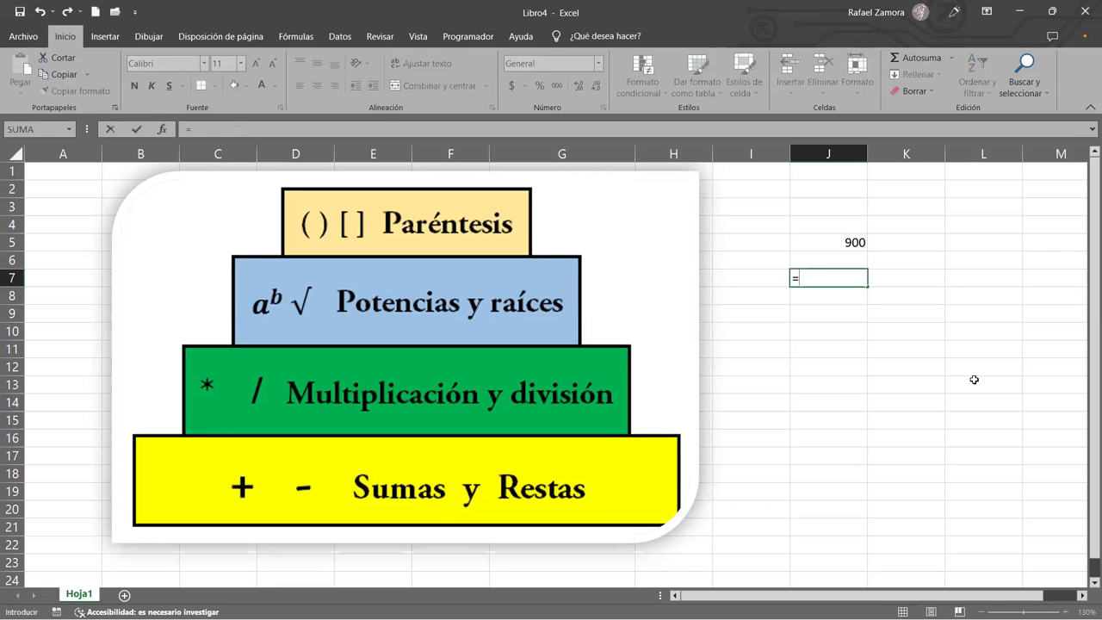
# - Cancel the half-typed =SUMA( formula in J7, leaving it empty, and move to J9
pyautogui.write('SUMA(')
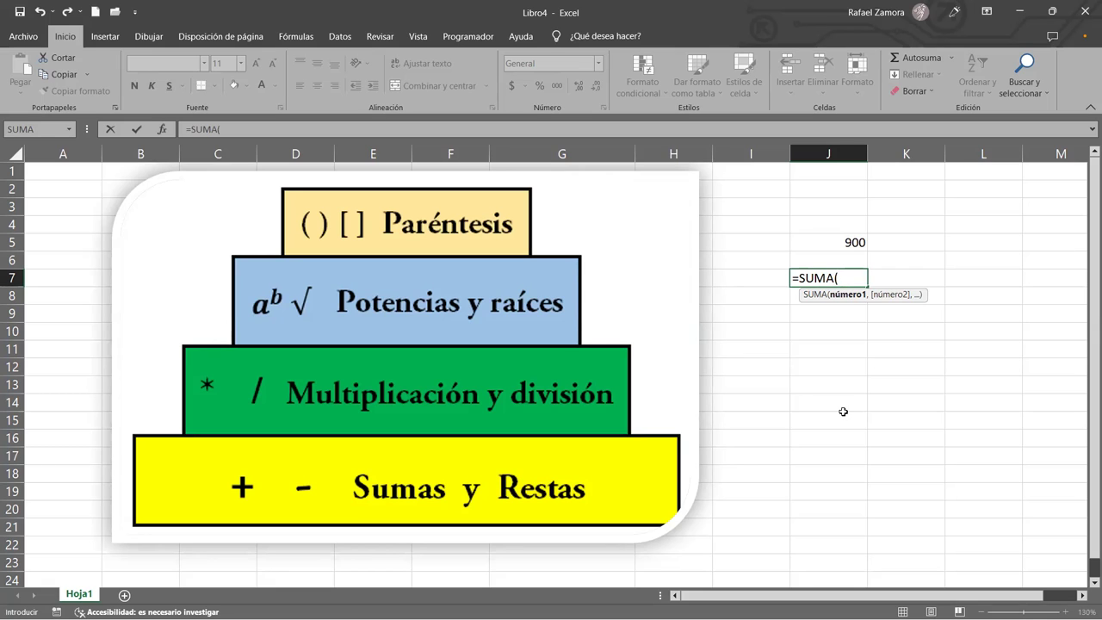
pyautogui.press('Escape')
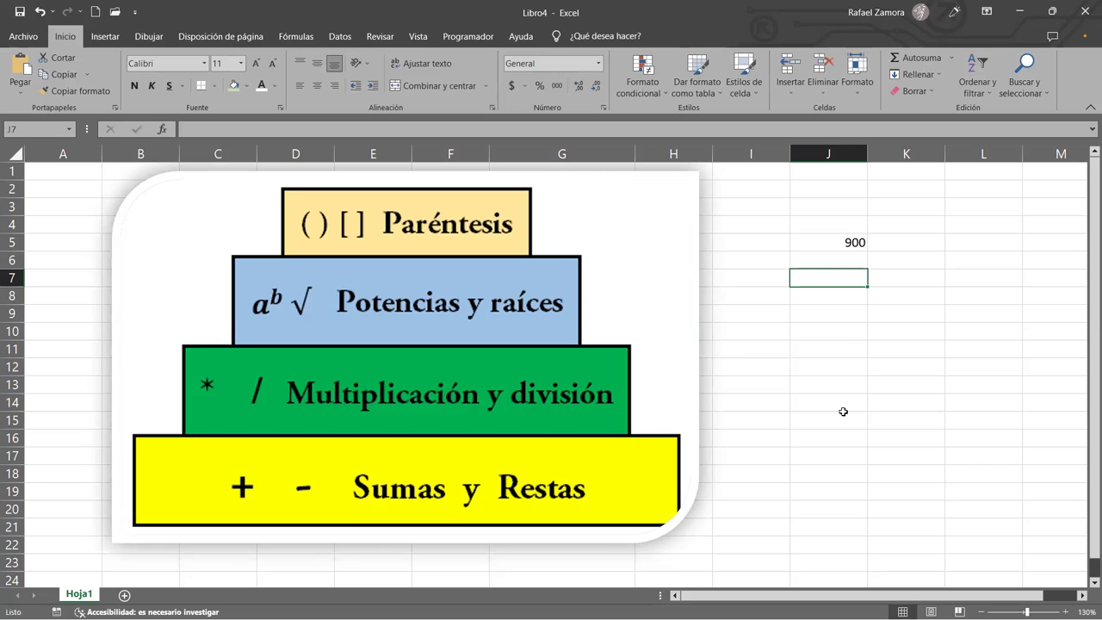
pyautogui.click(831, 319)
# - Select J6, then bring the Sesión 1 Excel Intermedio Ingles Corporativo workbook to the front
pyautogui.click(843, 264)
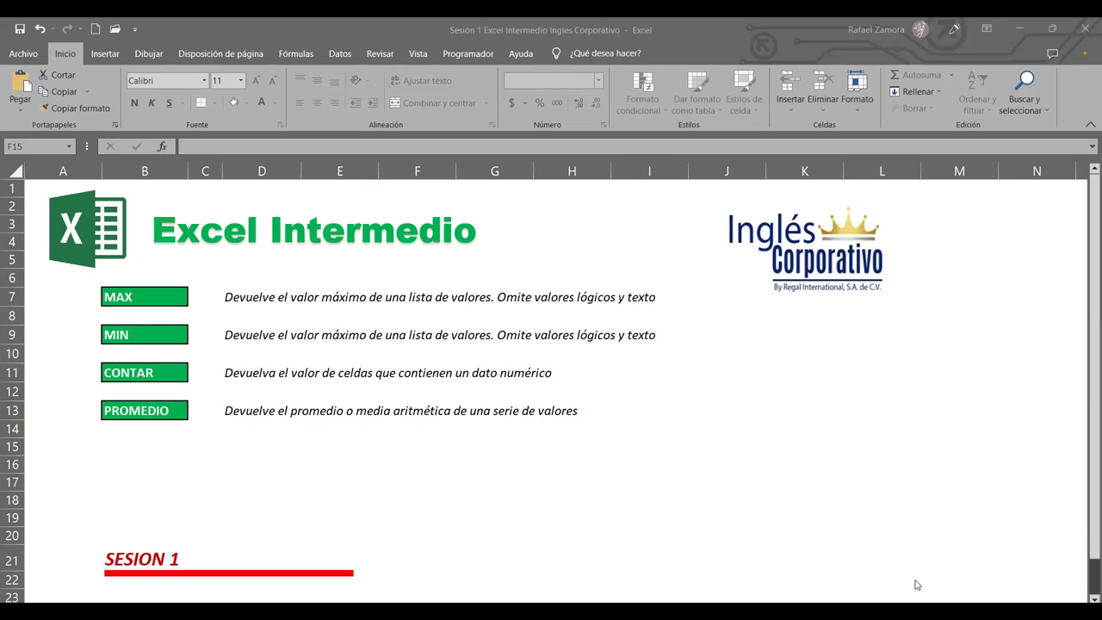
pyautogui.click(730, 141)
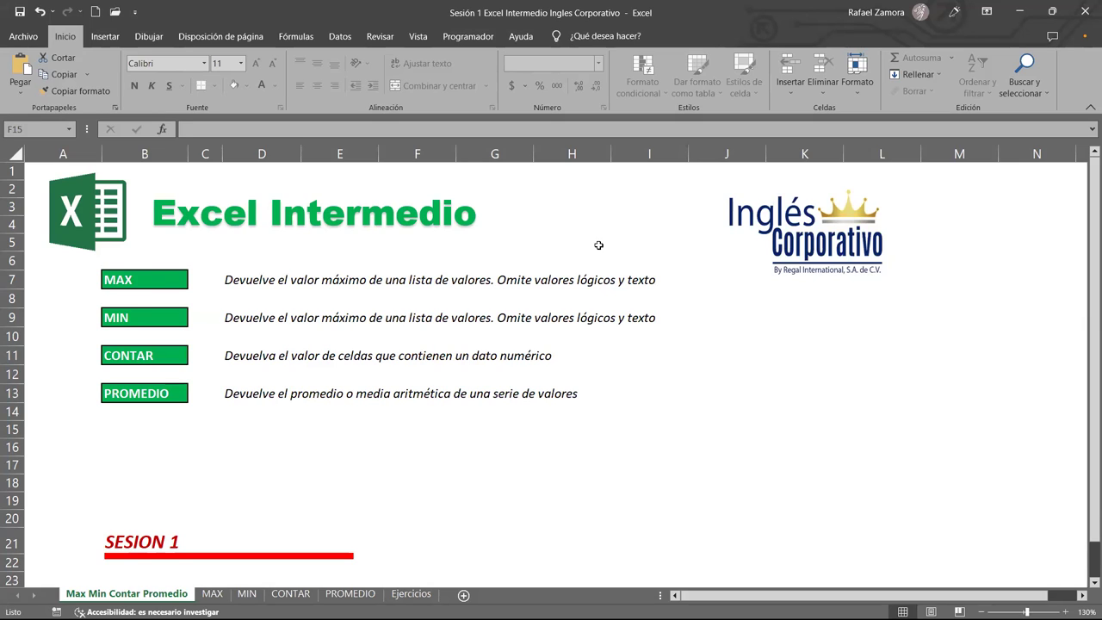
# - Go to the MAX sheet with its syntax and F3:I14 number table
pyautogui.click(434, 9)
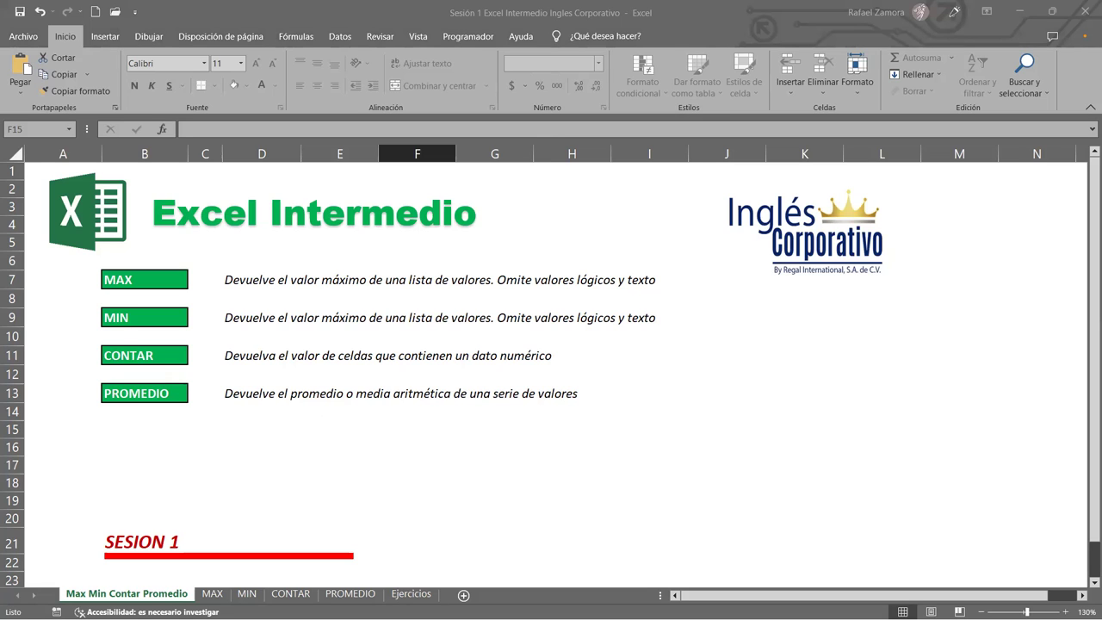
pyautogui.click(212, 592)
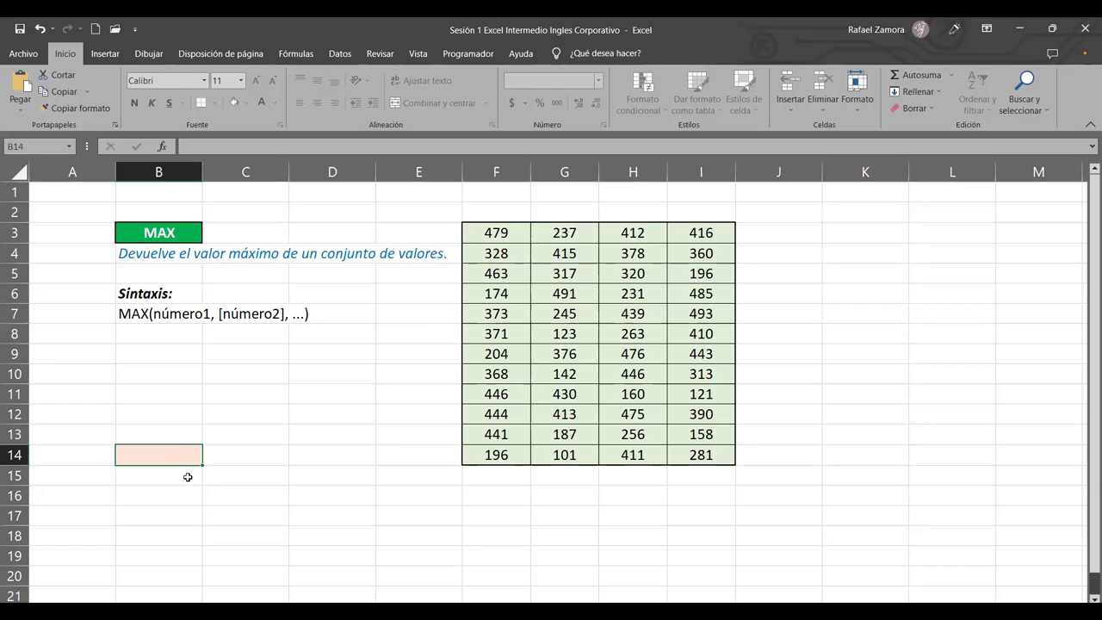
# - Clear the stray 'sdf' test text from B14 and begin the formula =max there
pyautogui.write('sdf')
pyautogui.moveTo(189, 456); pyautogui.dragTo(156, 444)
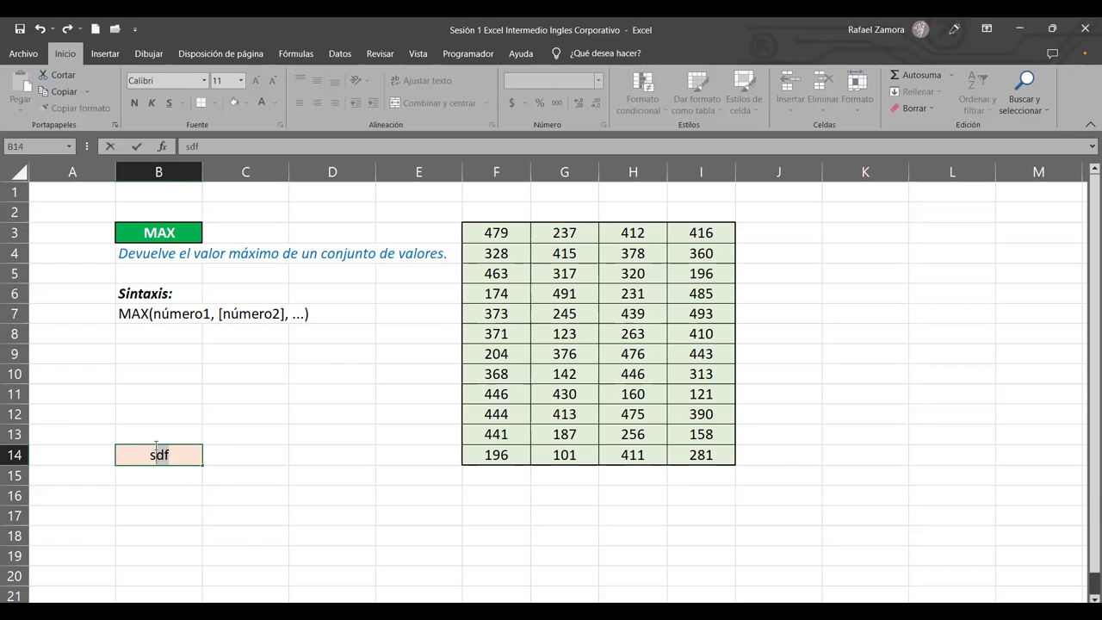
pyautogui.press('BackSpace')
pyautogui.press('BackSpace')
pyautogui.write('=')
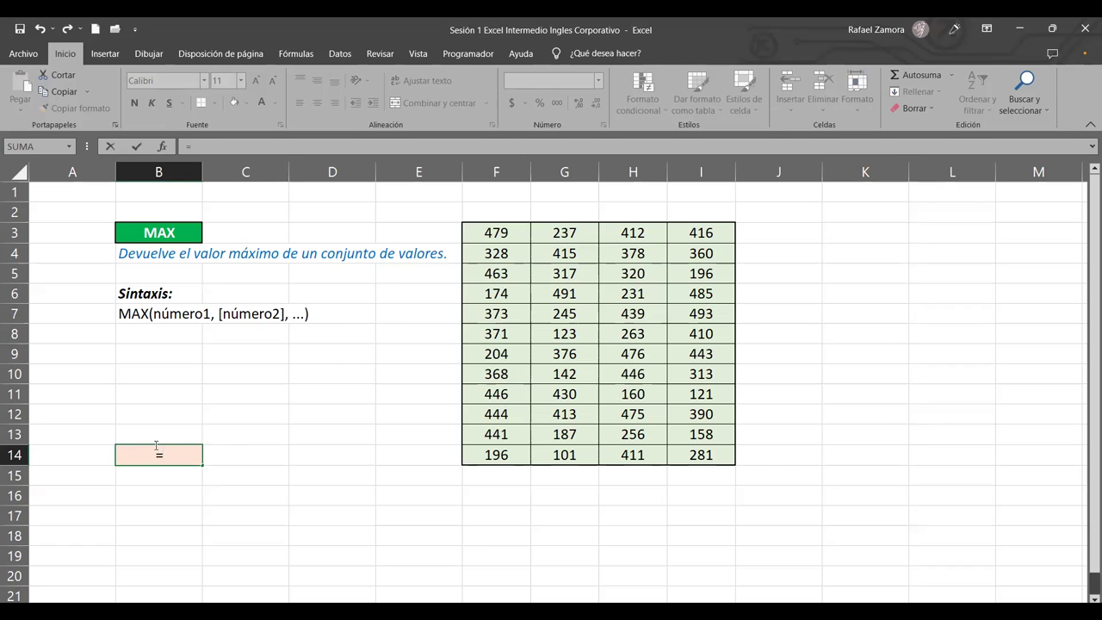
pyautogui.write('max')
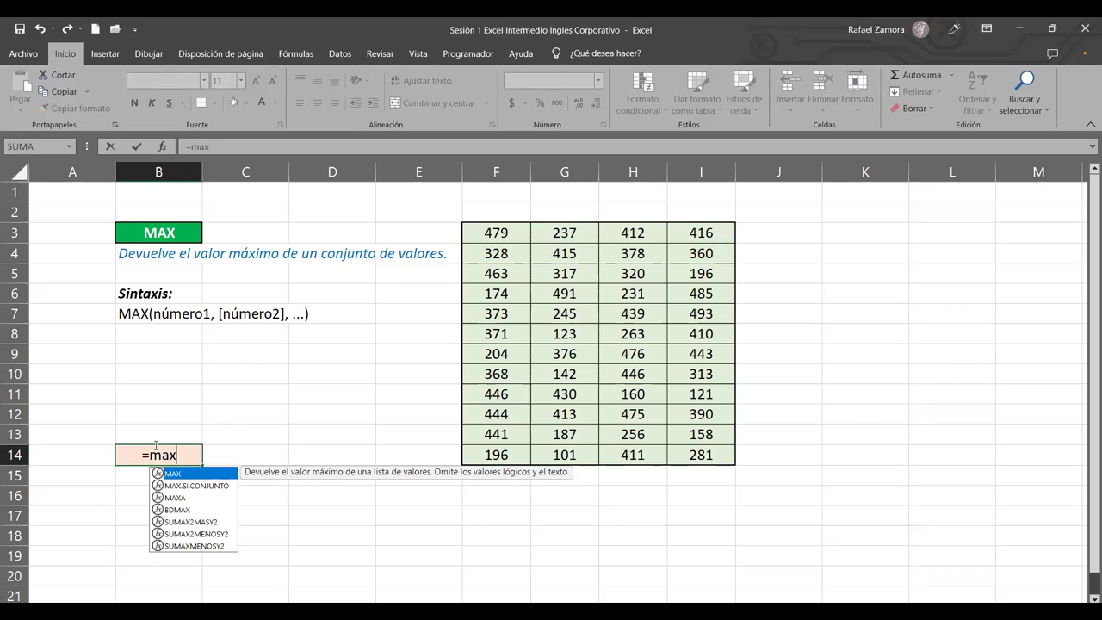
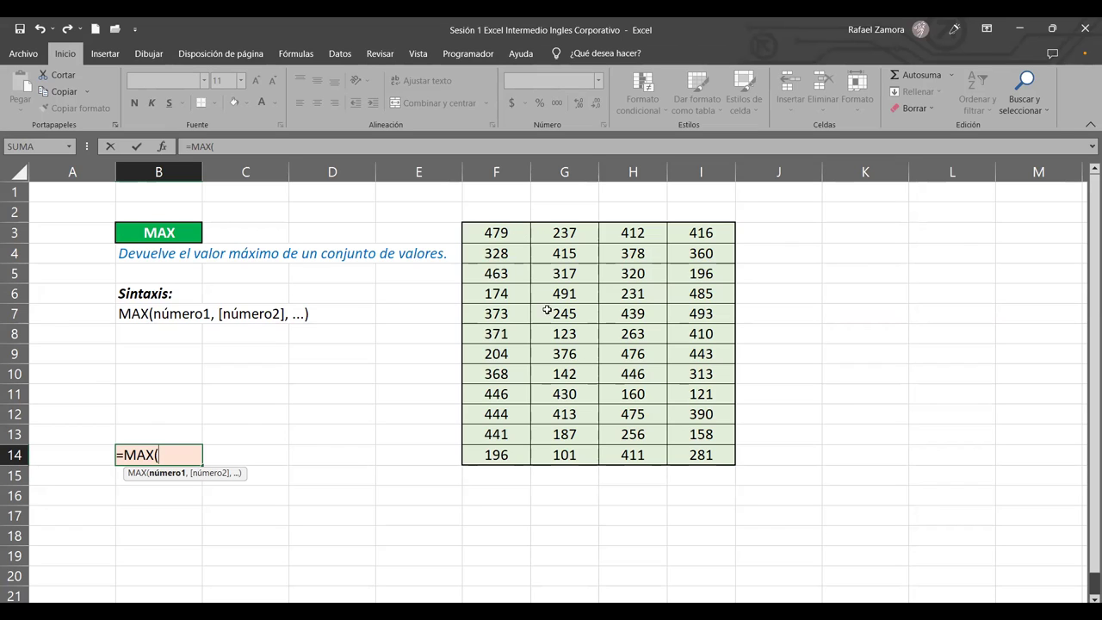
# - Cancel the unfinished MAX entry, regenerate the table's numbers, unprotect the sheet with its password, and begin =MAX( in B14
pyautogui.press('Escape')
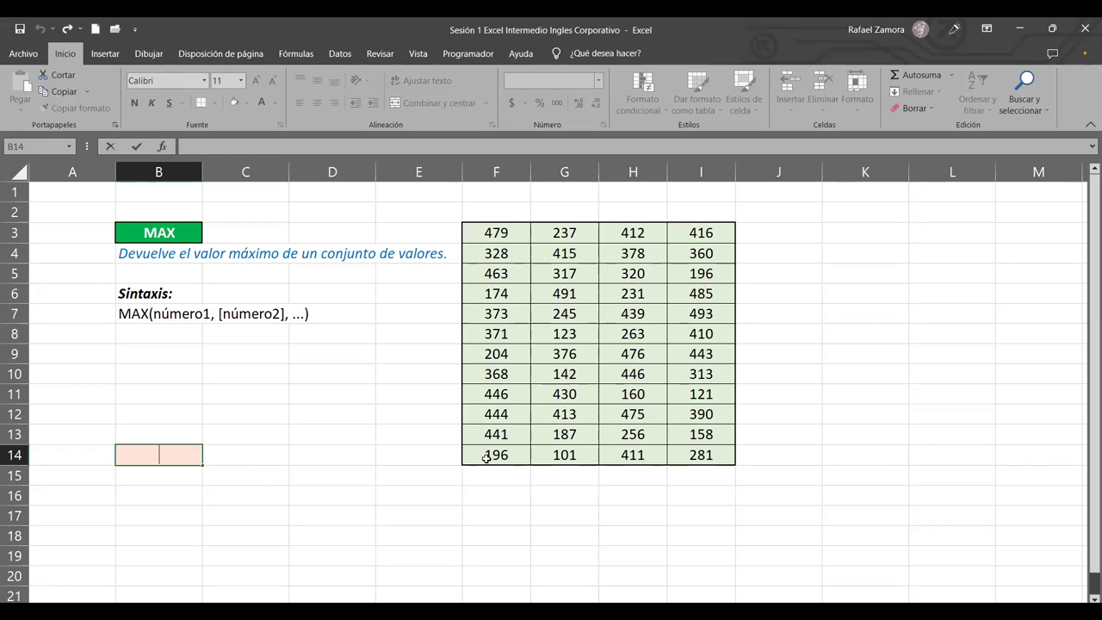
pyautogui.hotkey('ctrl', 'Return')
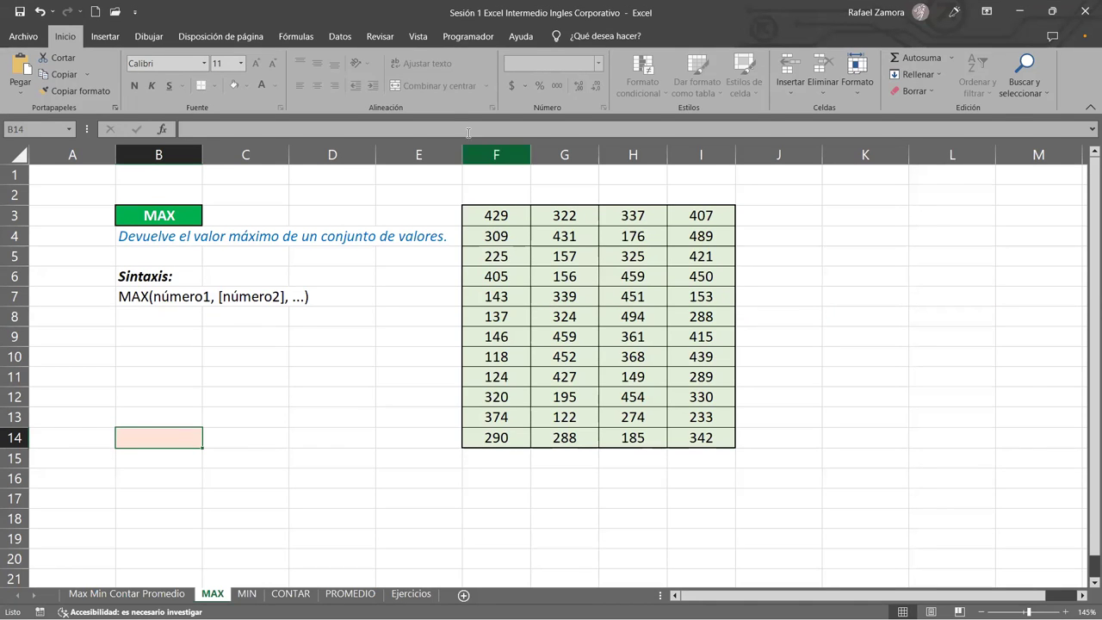
pyautogui.click(380, 40)
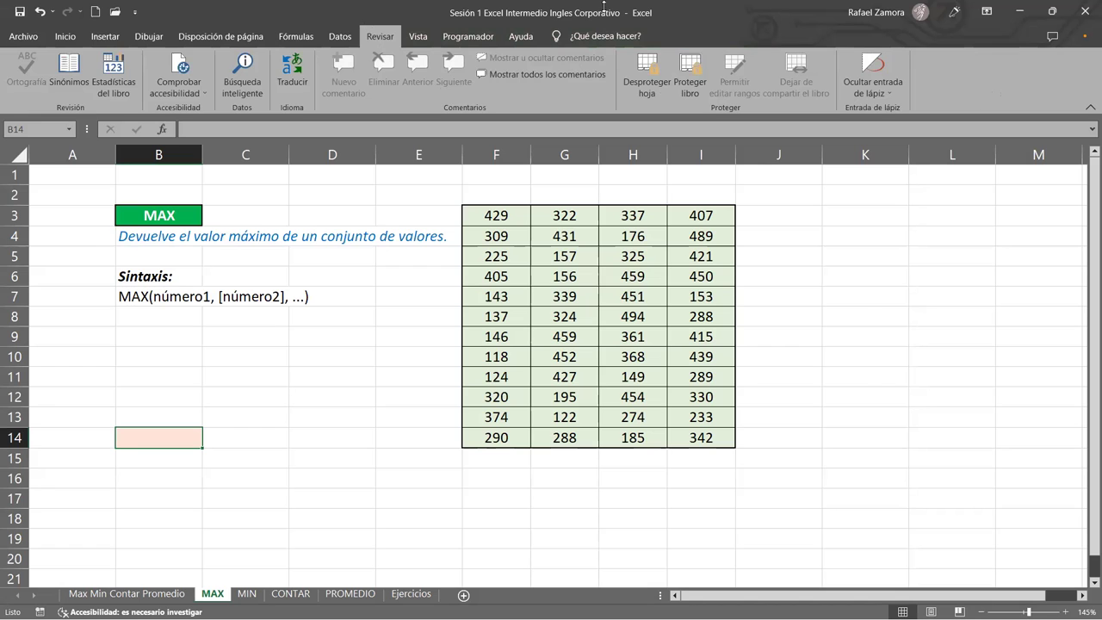
pyautogui.click(1051, 11)
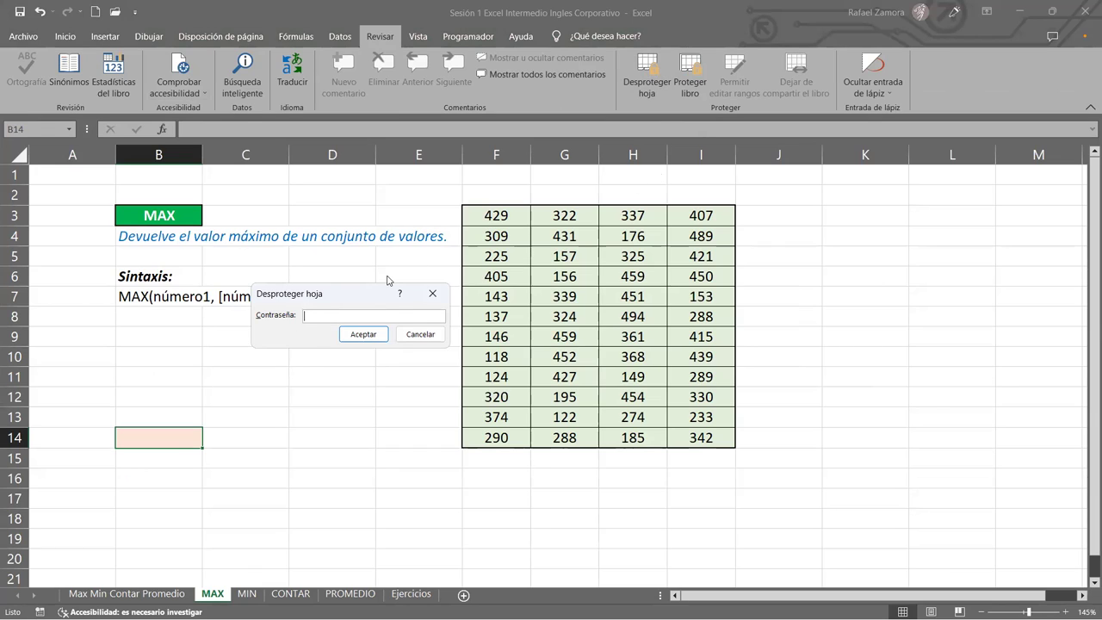
pyautogui.press('Return')
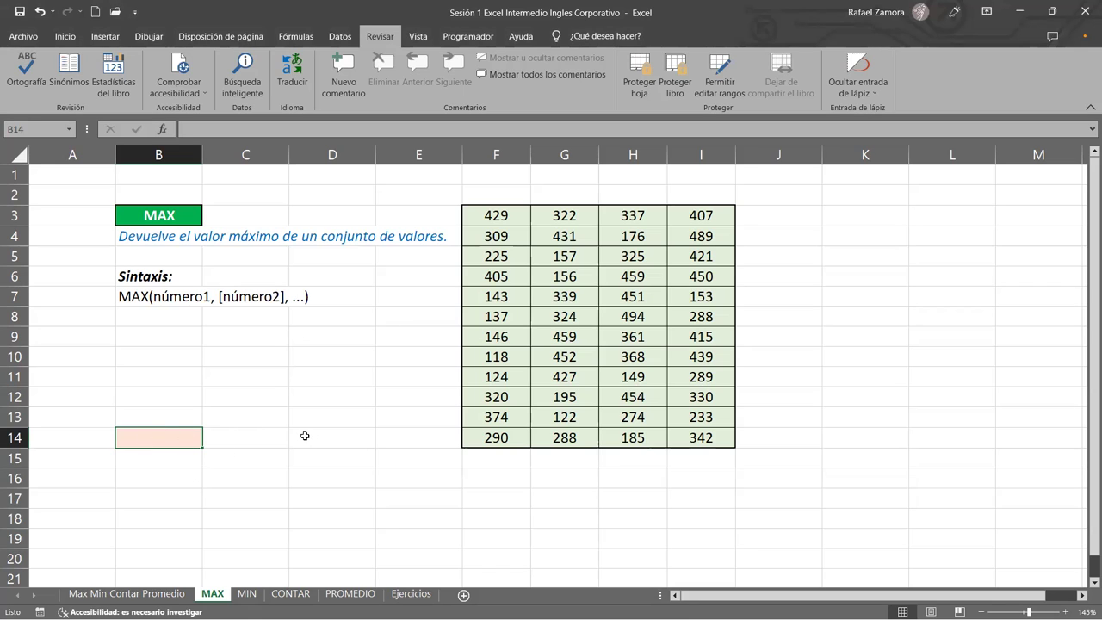
pyautogui.write('=')
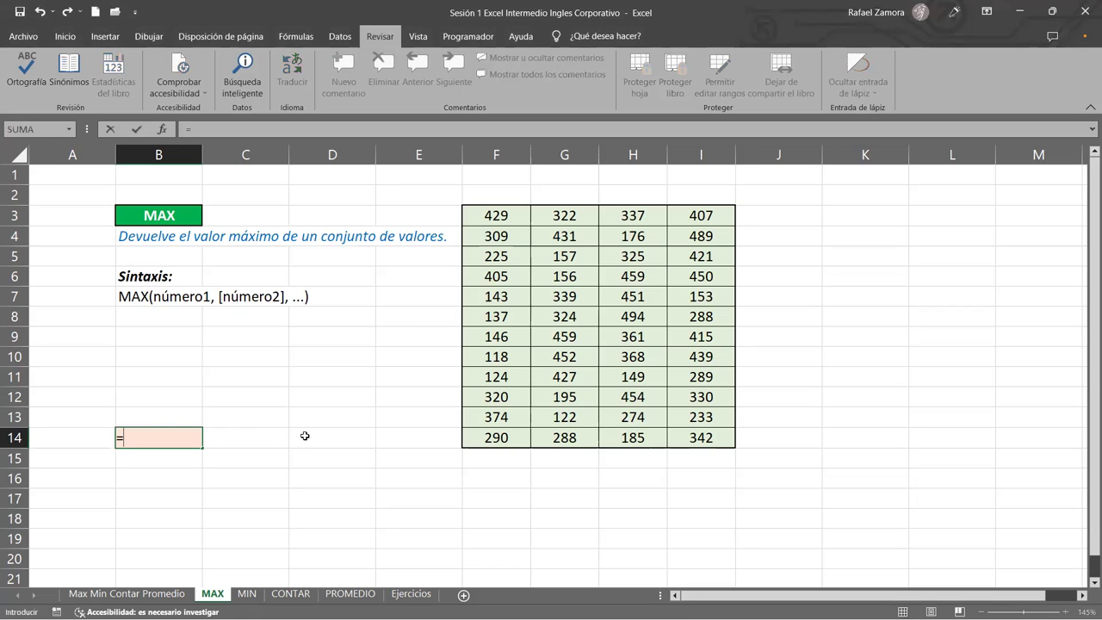
pyautogui.write('MAX(')
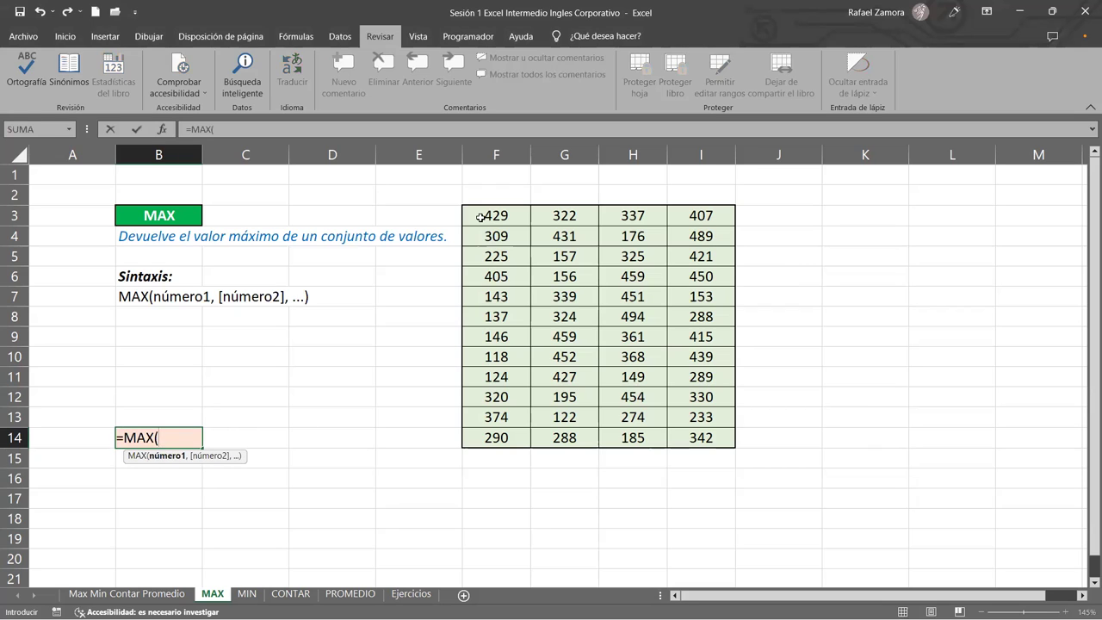
# - Complete =MAX(F3:I14) in B14 so it returns 487, then check the formula
pyautogui.moveTo(486, 220); pyautogui.dragTo(710, 443)
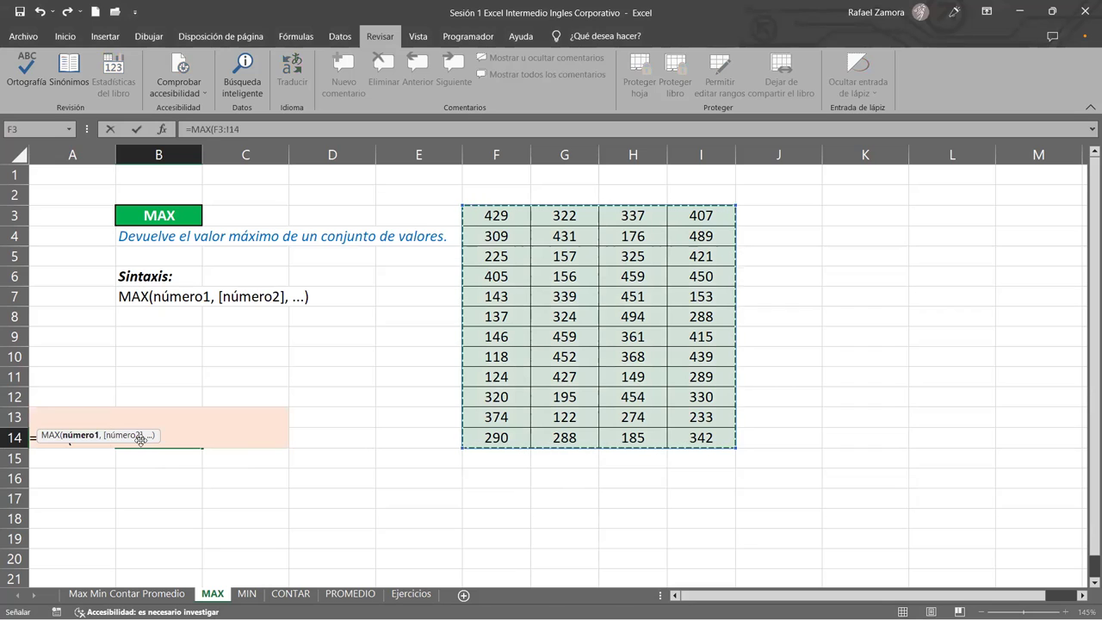
pyautogui.moveTo(140, 439); pyautogui.dragTo(157, 491)
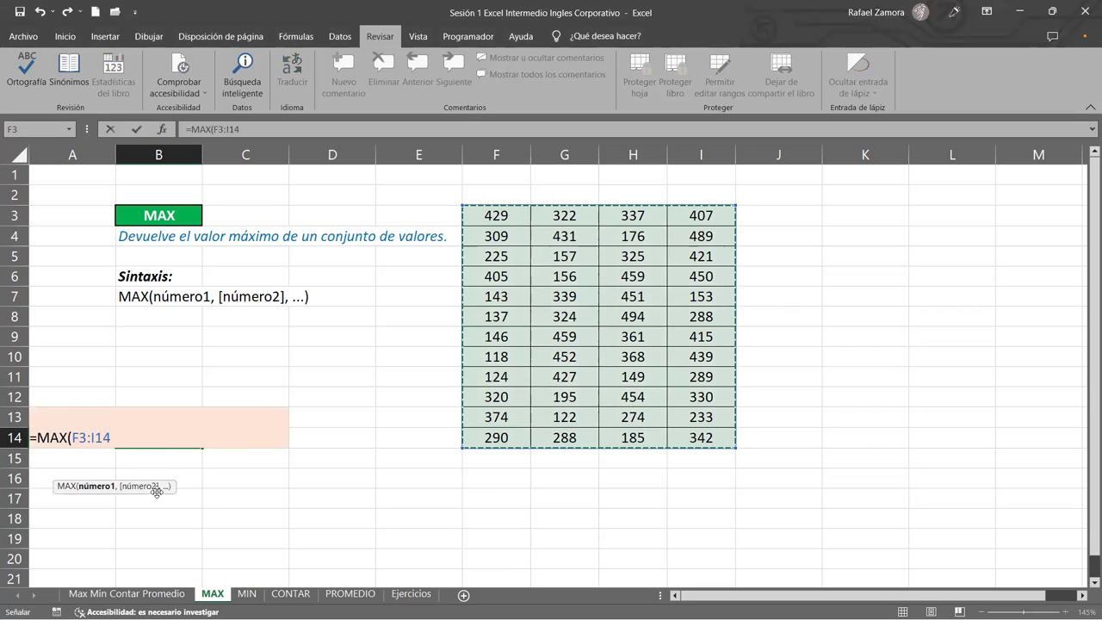
pyautogui.write(')')
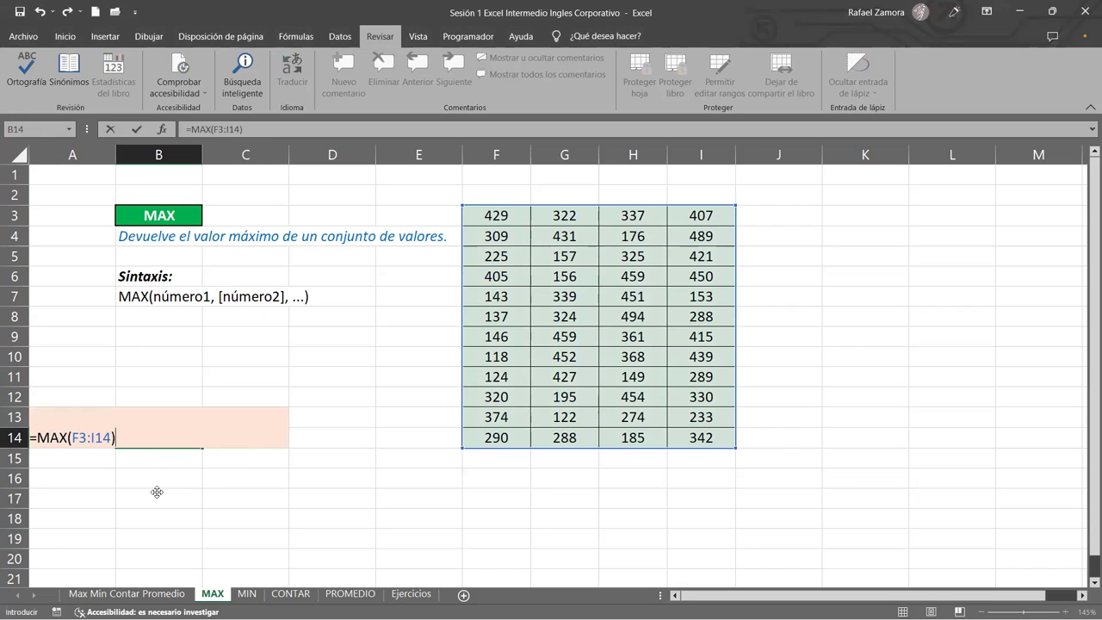
pyautogui.press('BackSpace')
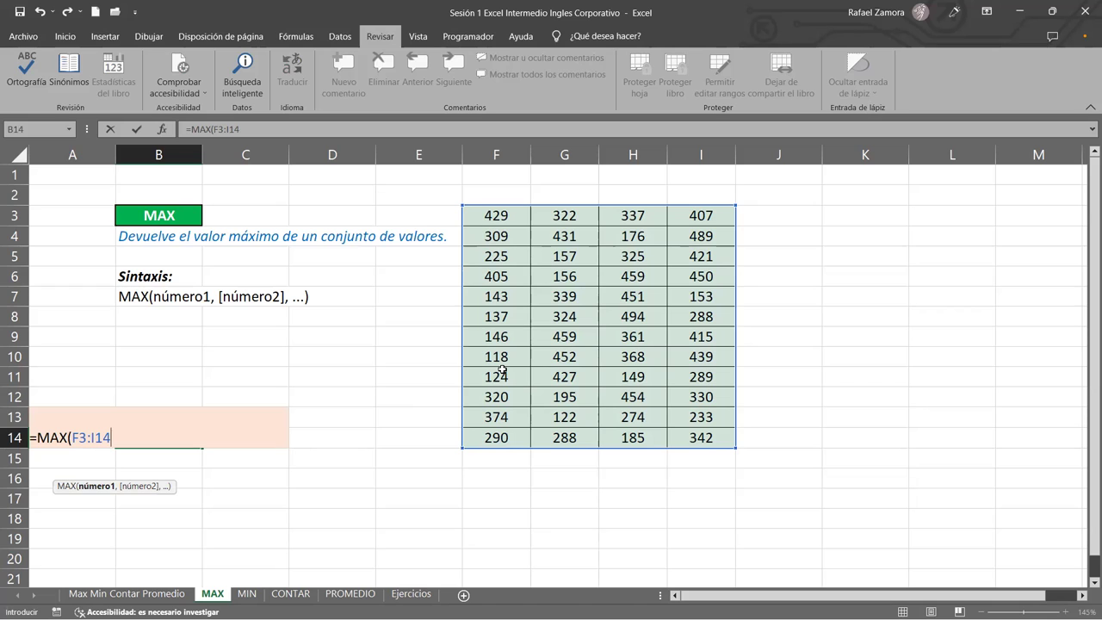
pyautogui.write(')')
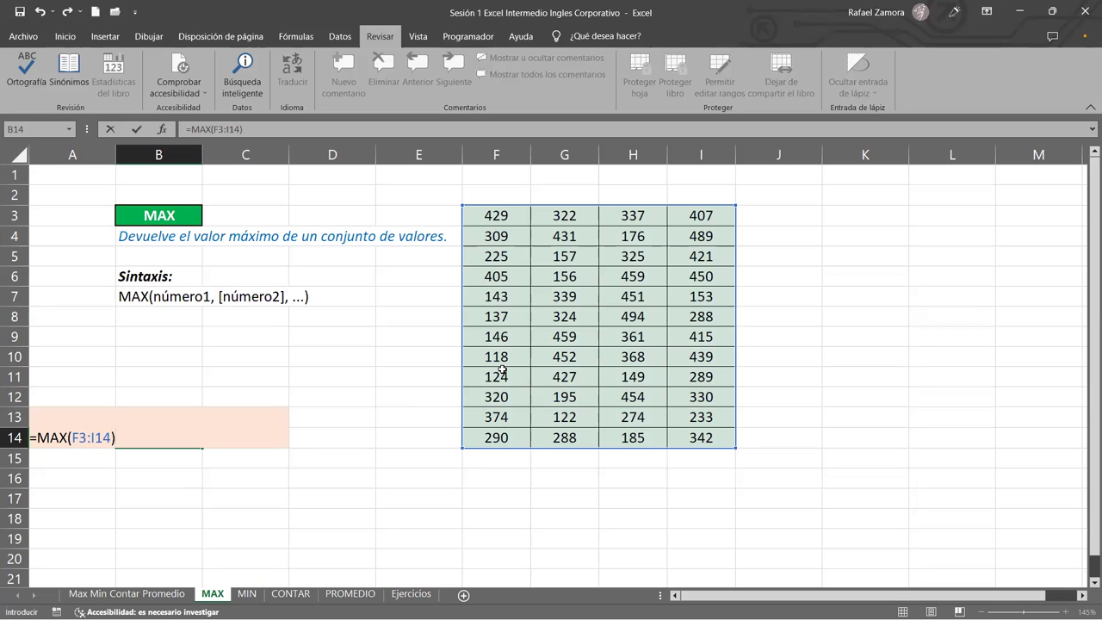
pyautogui.press('Return')
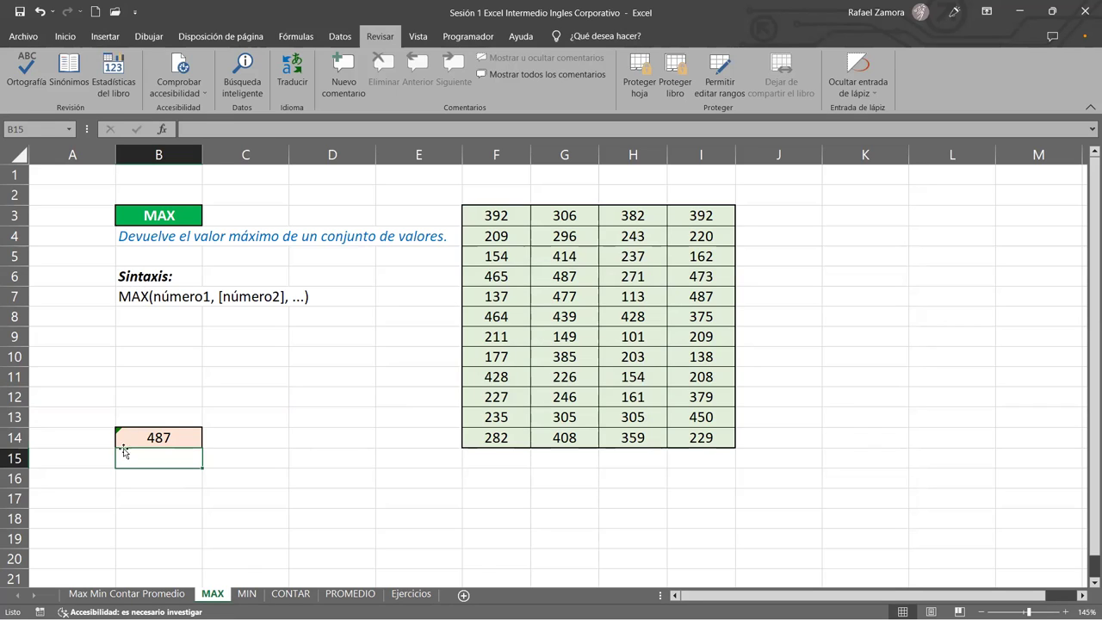
pyautogui.click(198, 437)
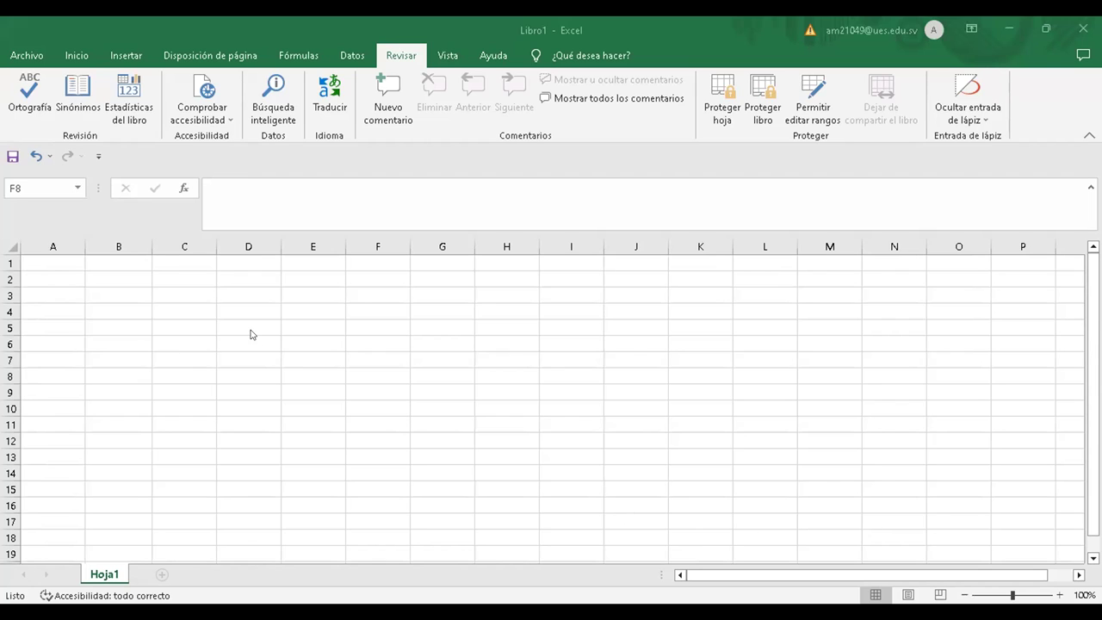
# - In Libro1 cell F8, type =su and insert SUMA from the autocomplete list
pyautogui.click(392, 371)
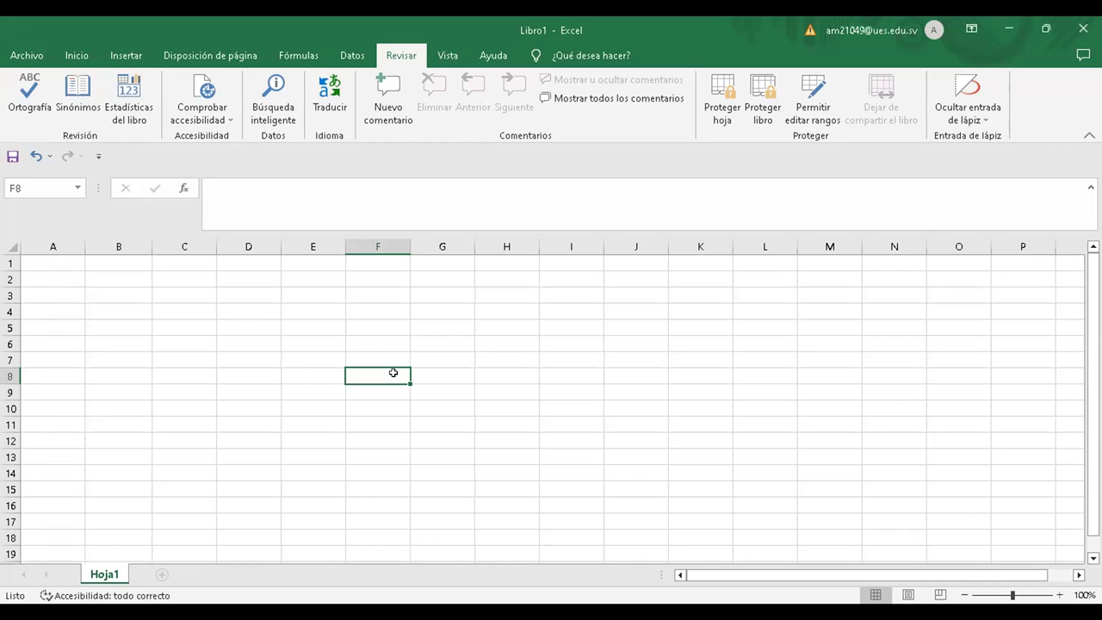
pyautogui.write('=')
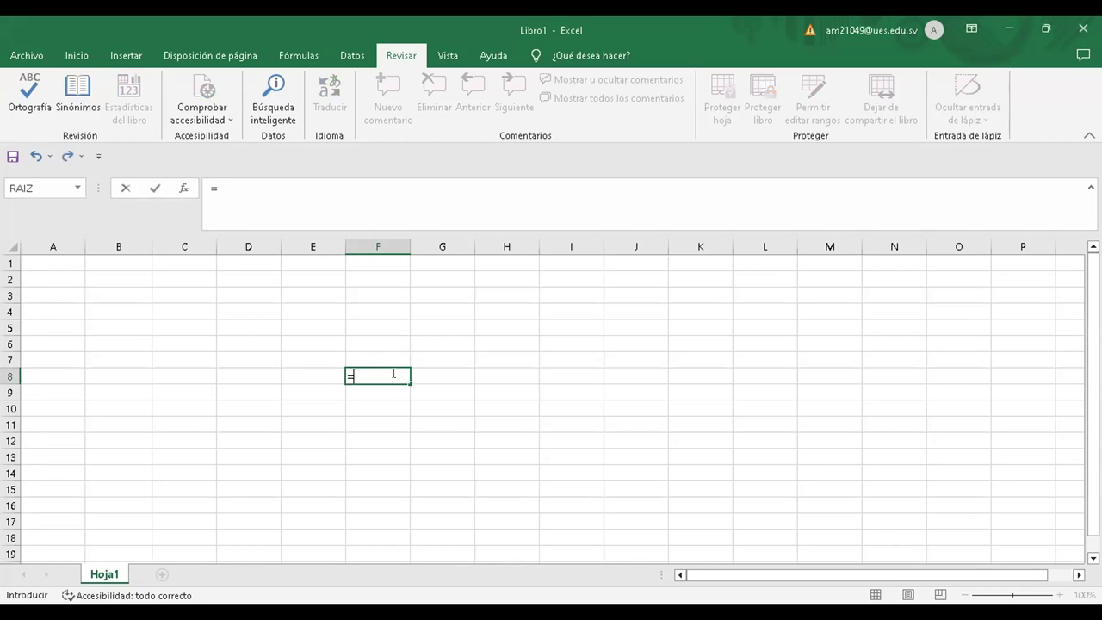
pyautogui.write('s')
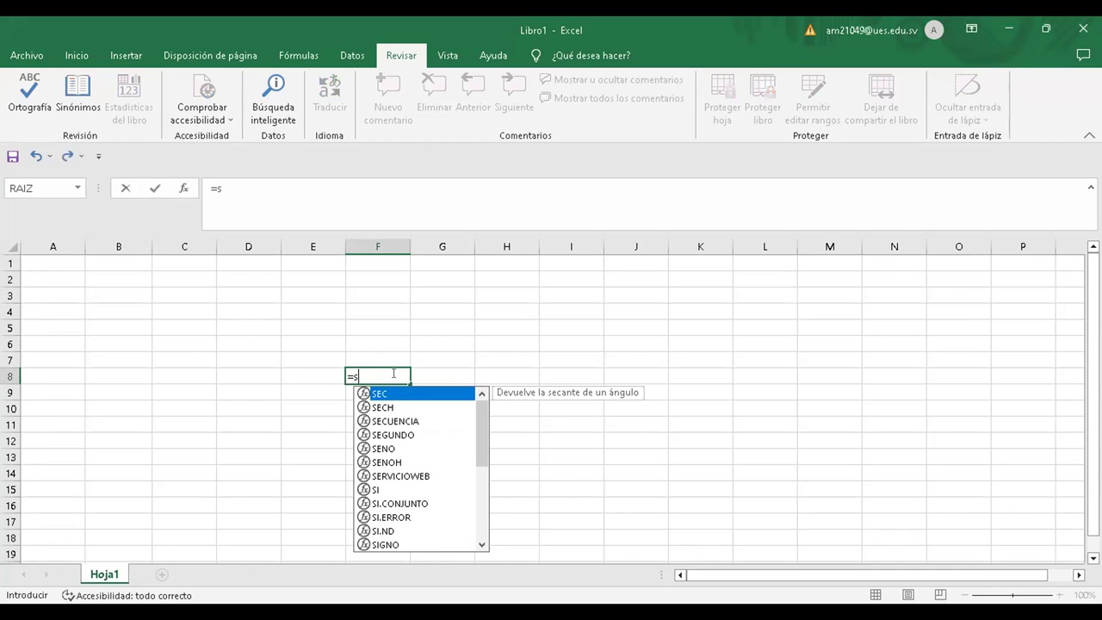
pyautogui.write('u')
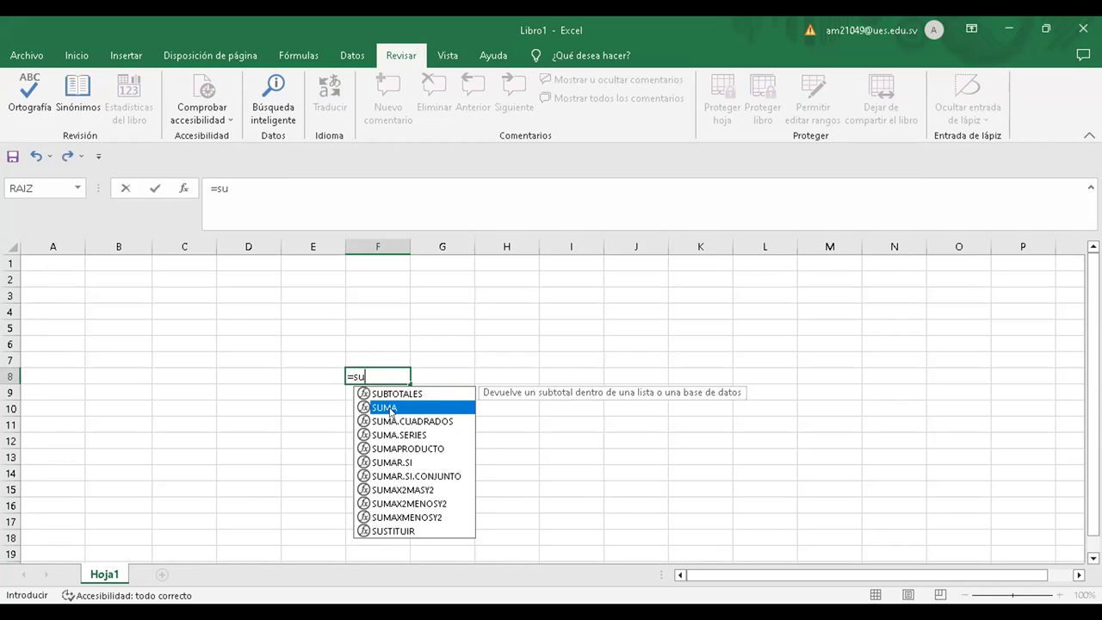
pyautogui.doubleClick(387, 408)
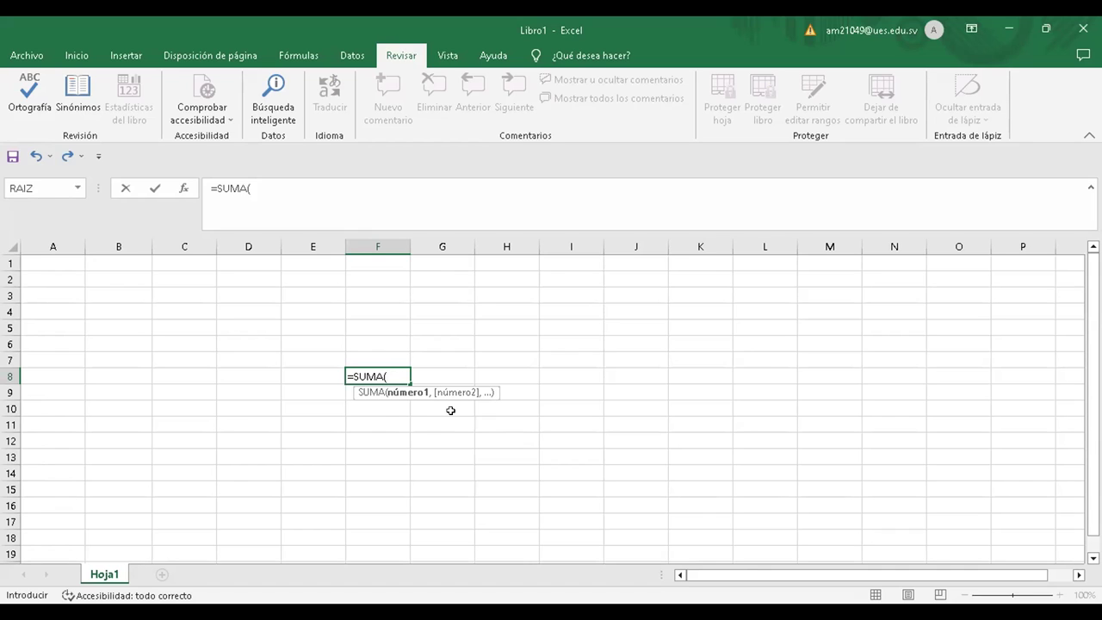
pyautogui.press('BackSpace')
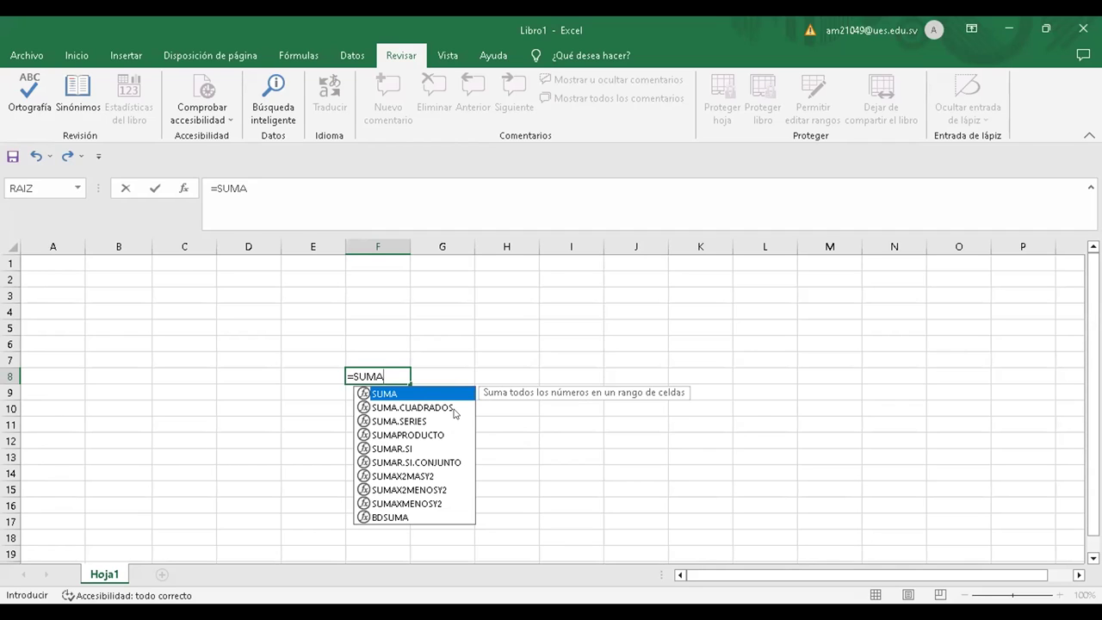
pyautogui.write('(')
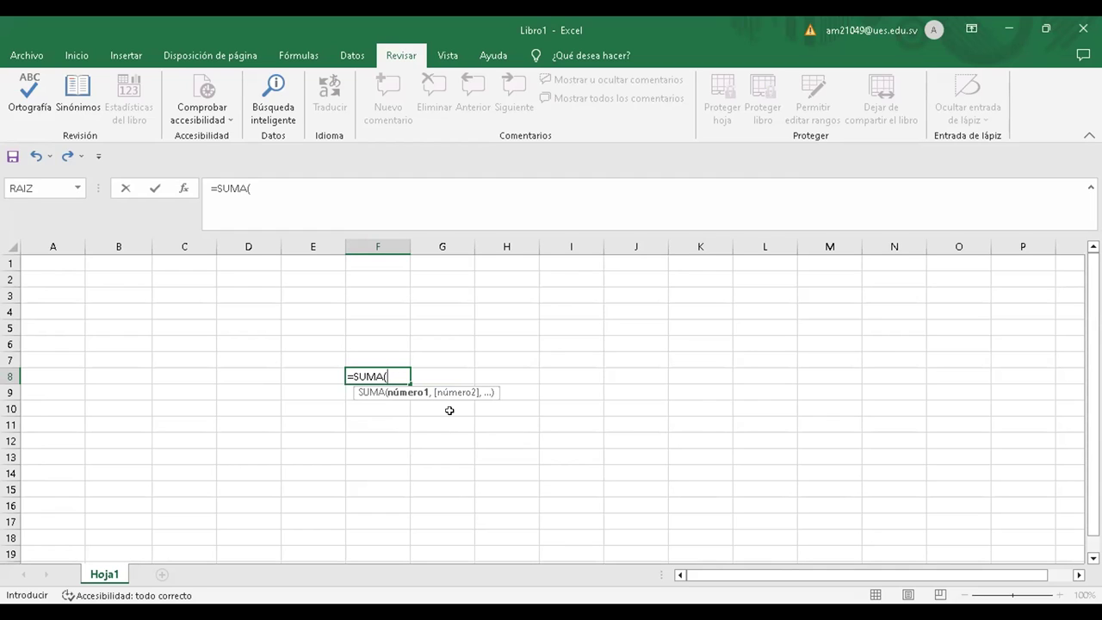
# - Erase back to the equals sign, retype suma, and reinsert SUMA from the suggestions
pyautogui.press('BackSpace')
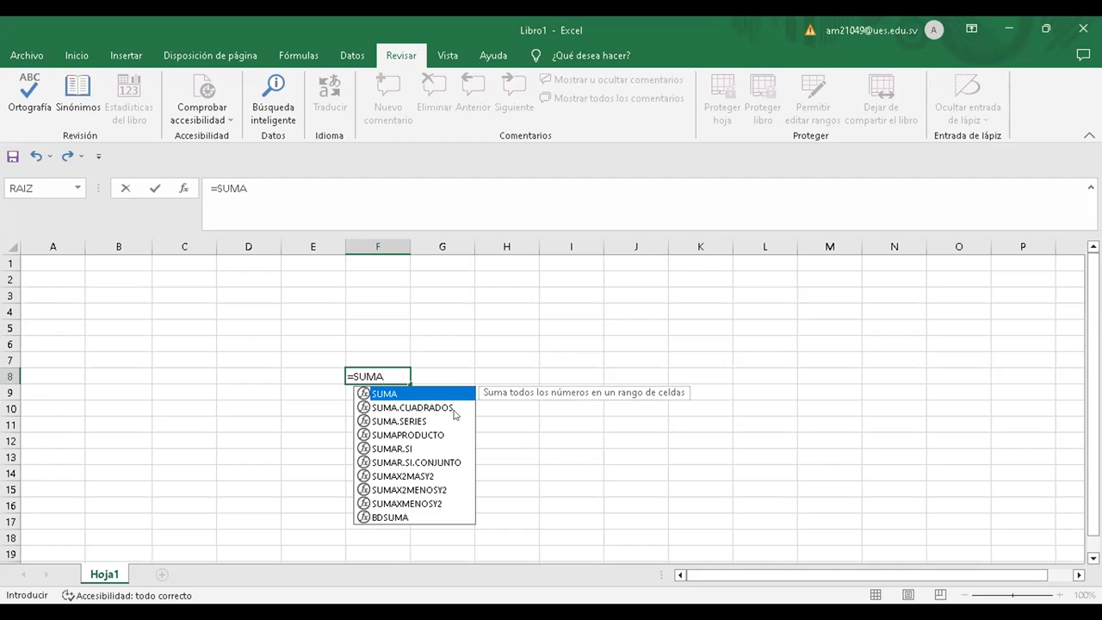
pyautogui.press('BackSpace')
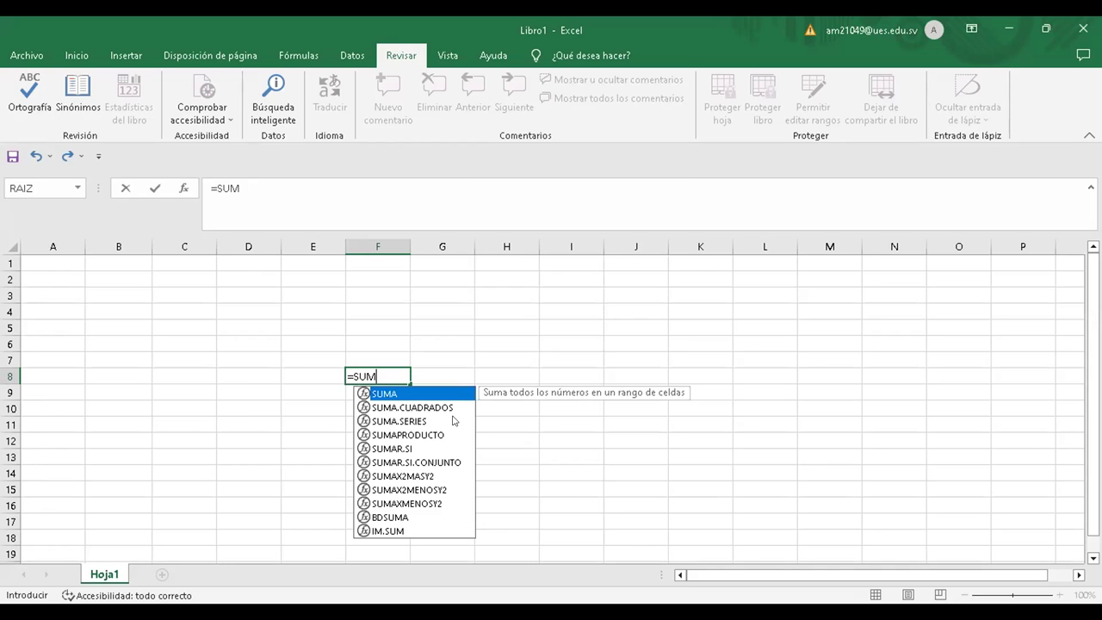
pyautogui.press('BackSpace')
pyautogui.press('BackSpace')
pyautogui.press('BackSpace')
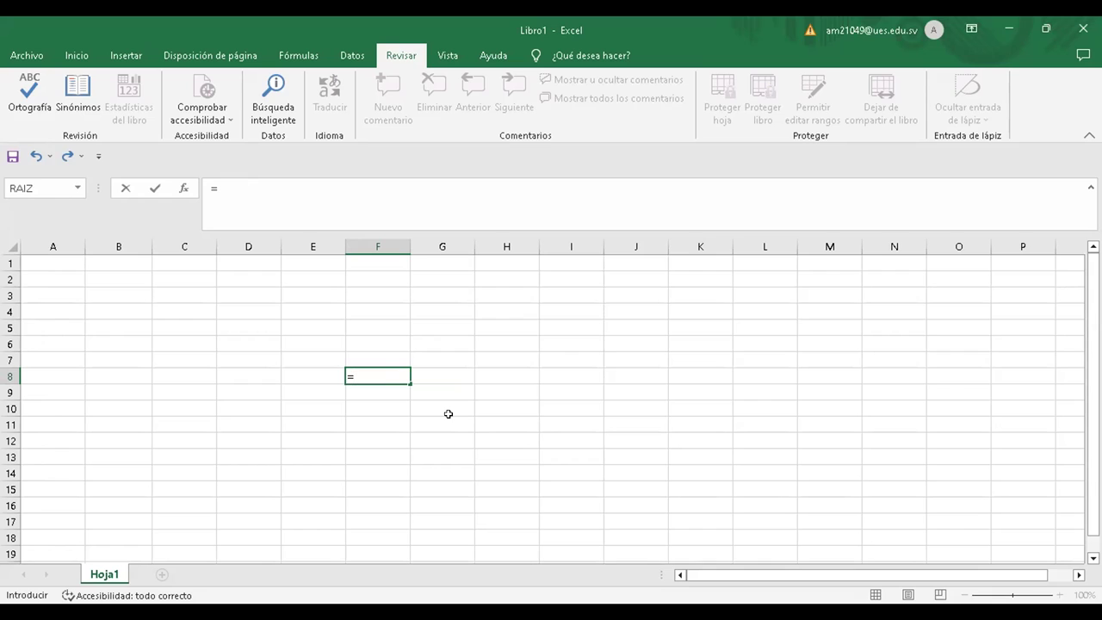
pyautogui.write('s')
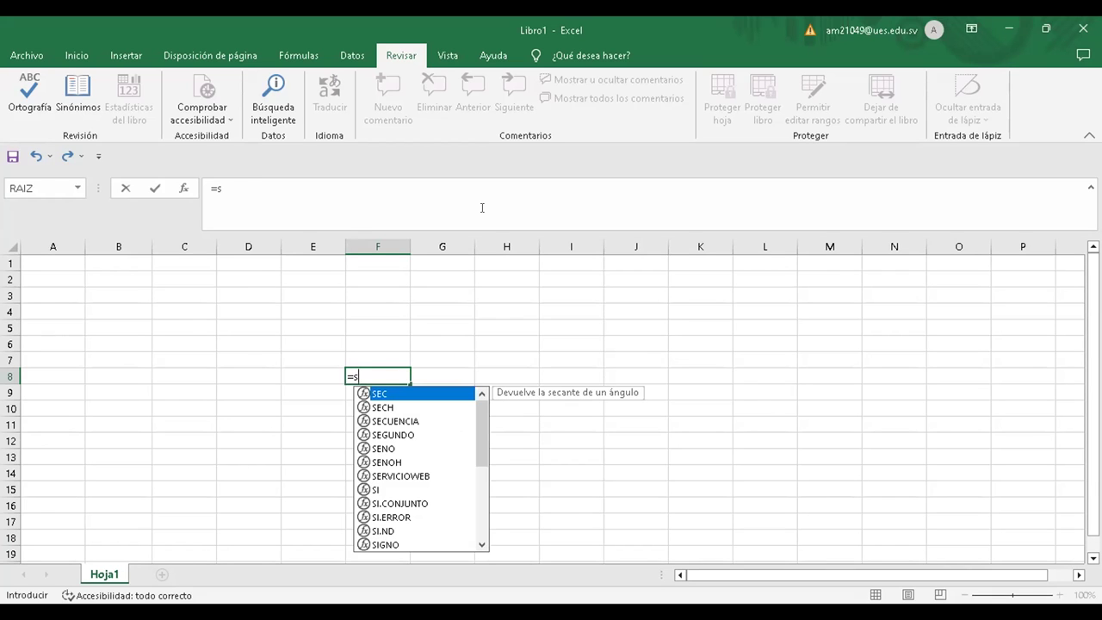
pyautogui.write('uma')
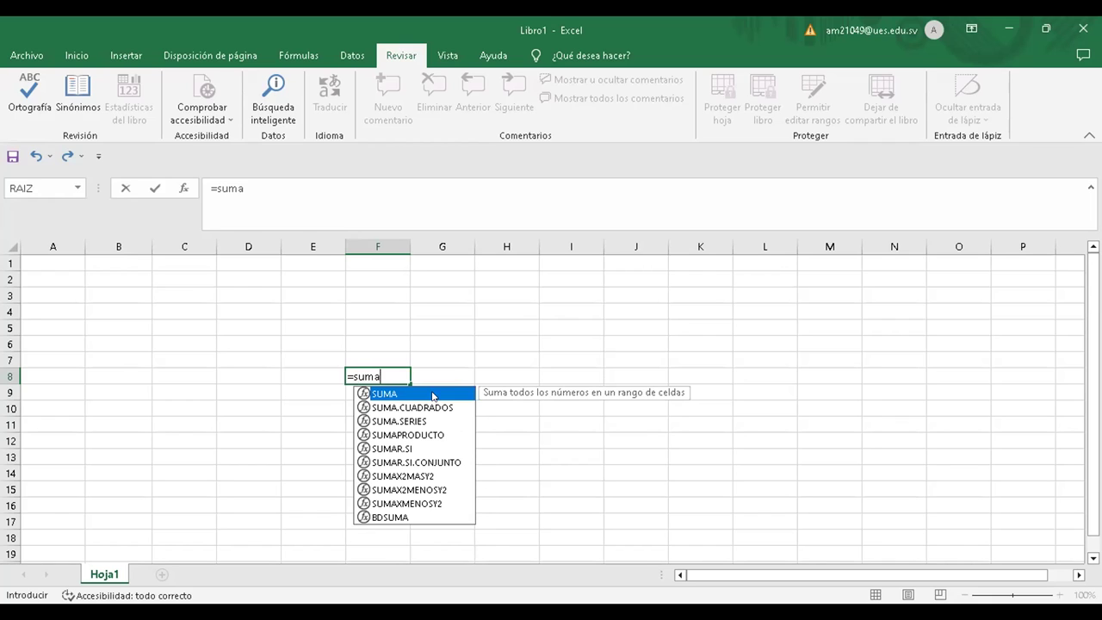
pyautogui.doubleClick(430, 393)
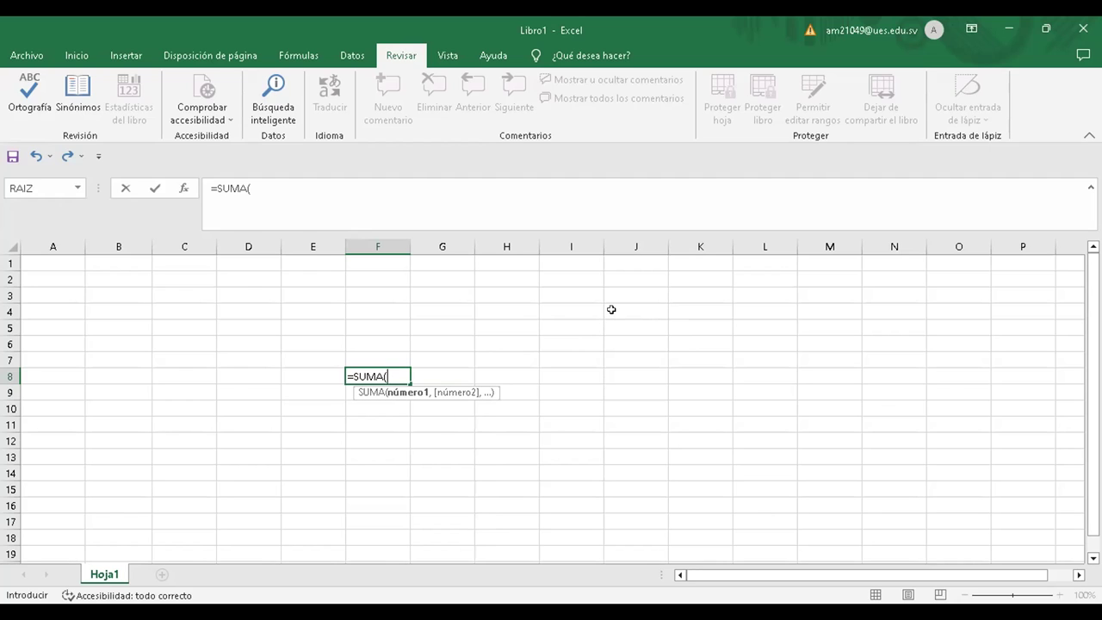
pyautogui.press('BackSpace')
pyautogui.press('BackSpace')
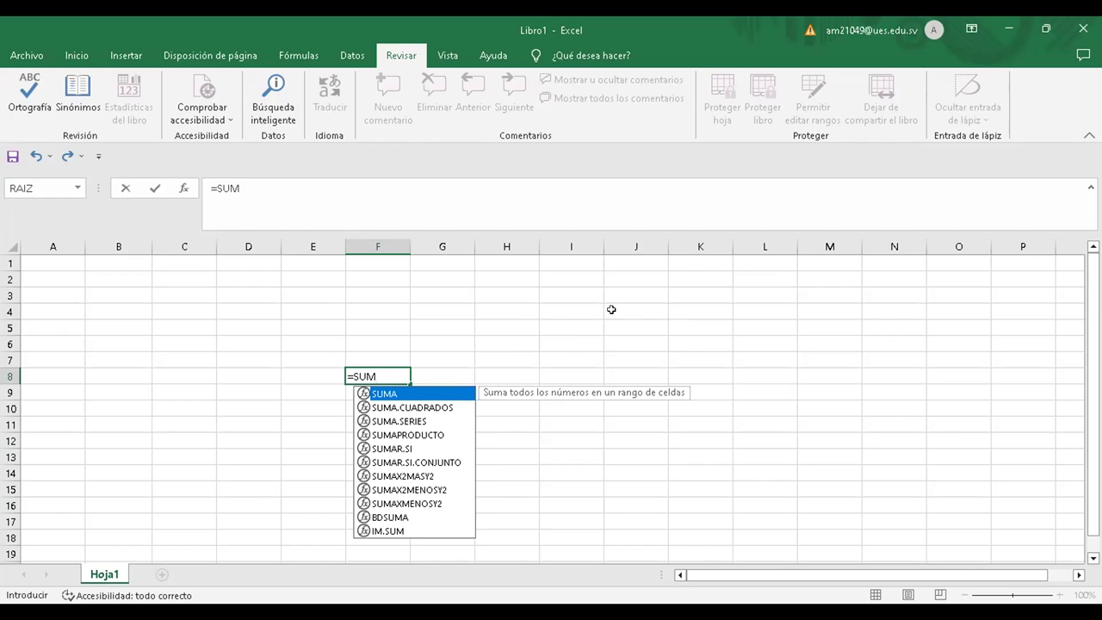
pyautogui.write('(')
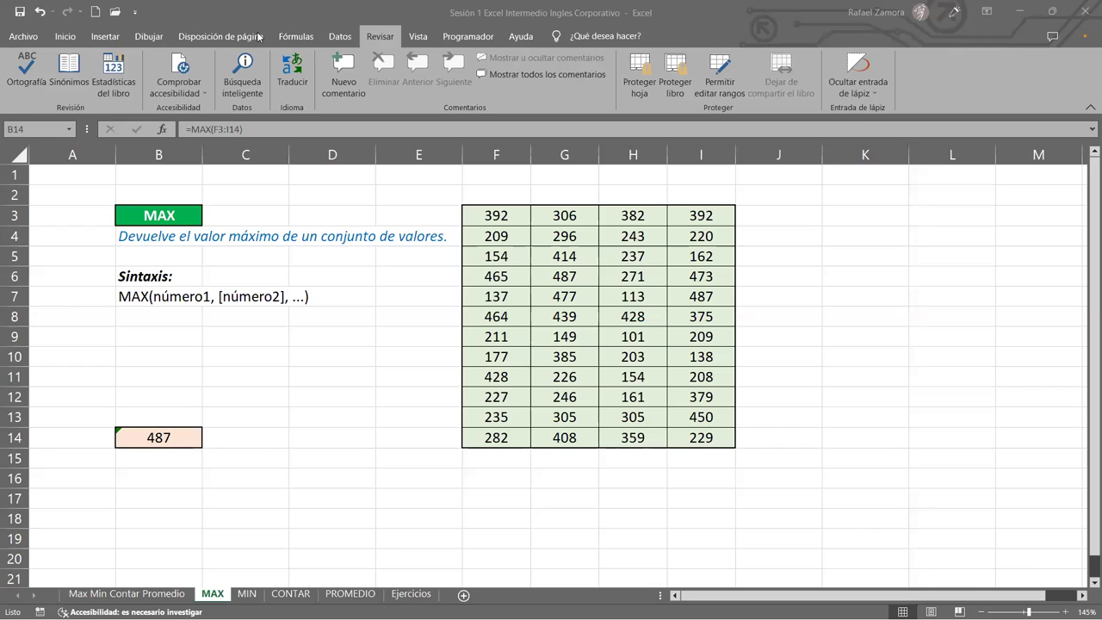
# - Inspect the random-number formula in I12, then move to the MIN sheet
pyautogui.click(677, 390)
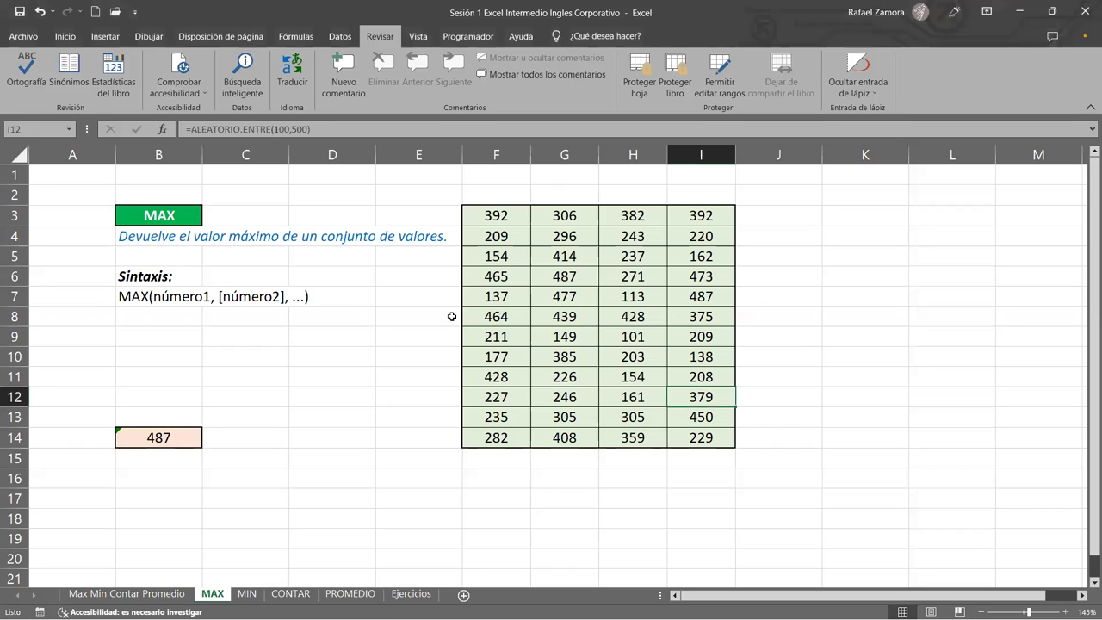
pyautogui.click(422, 372)
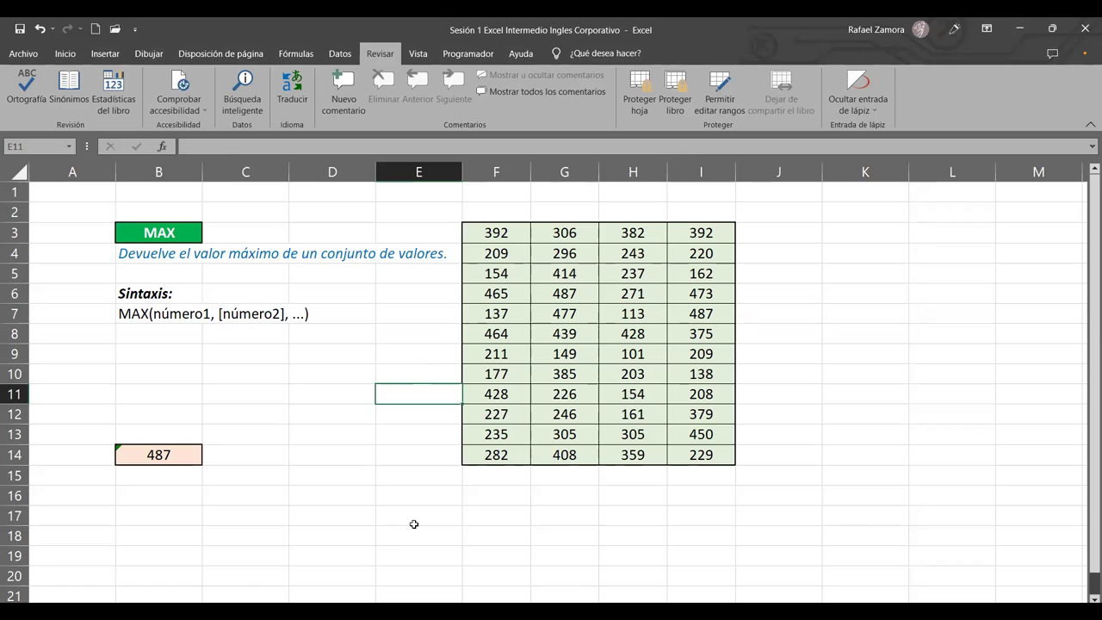
pyautogui.hotkey('ctrl', 'pagedown')
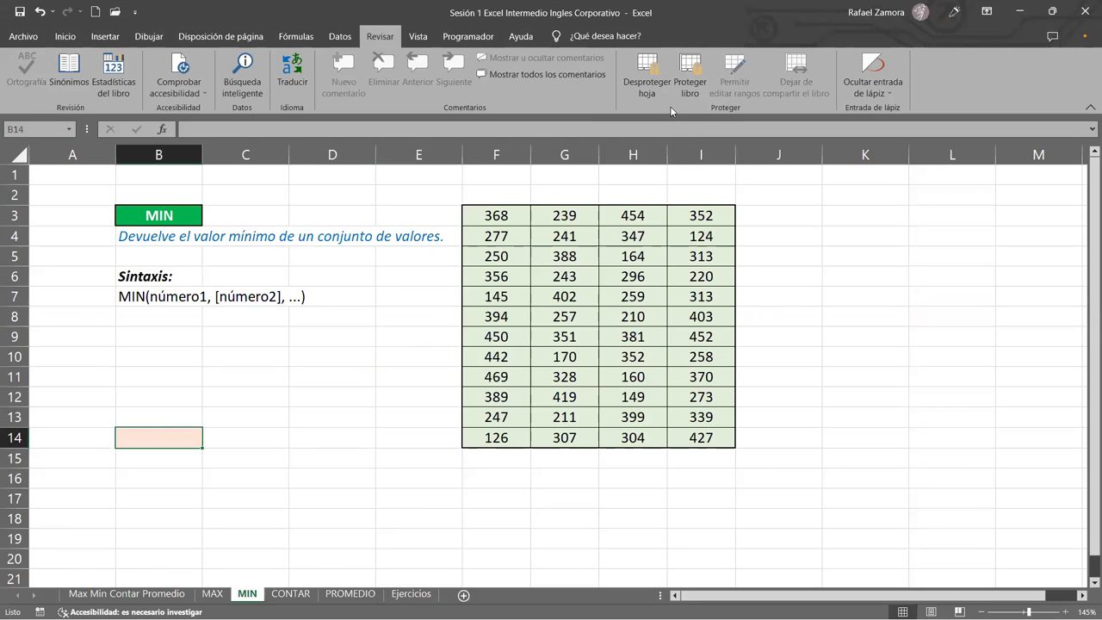
# - Unprotect the MIN sheet with its password and begin =min in B14
pyautogui.click(666, 93)
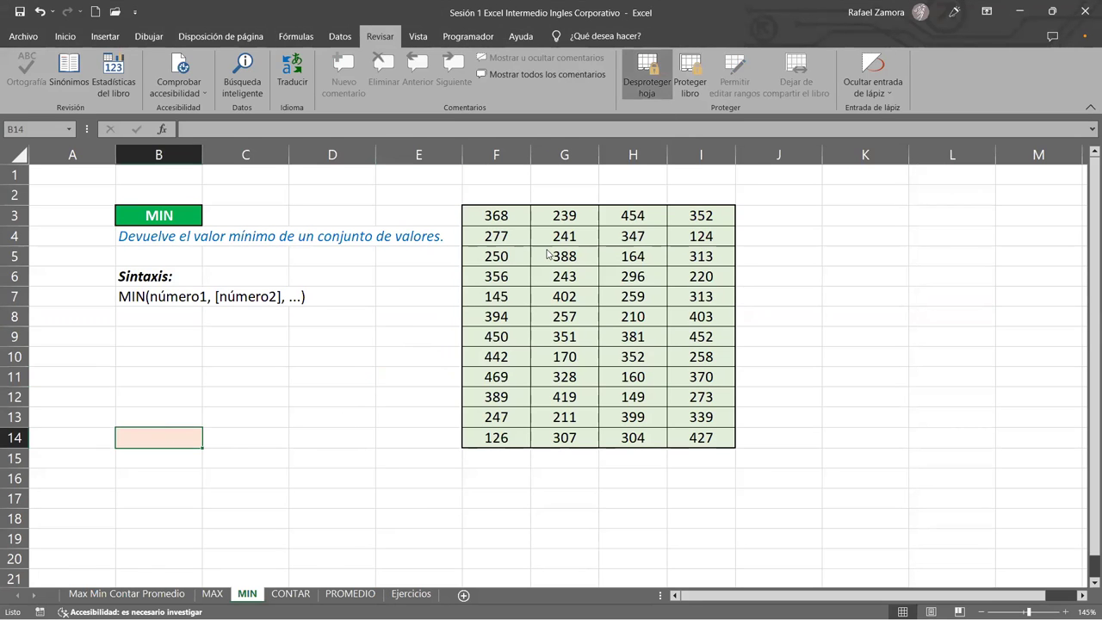
pyautogui.press('Return')
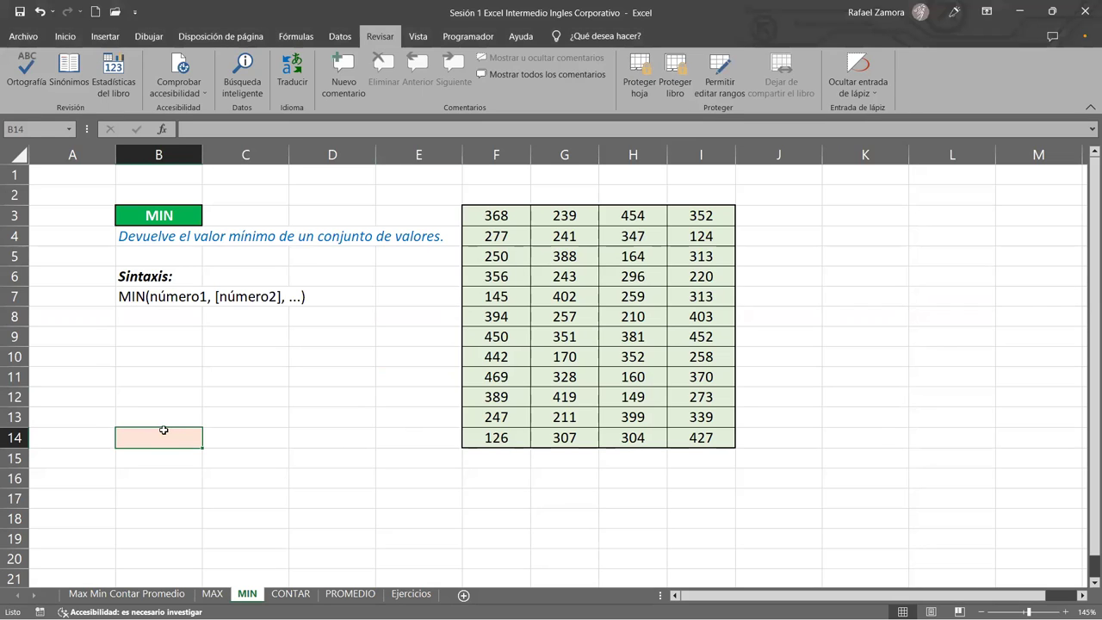
pyautogui.write('=')
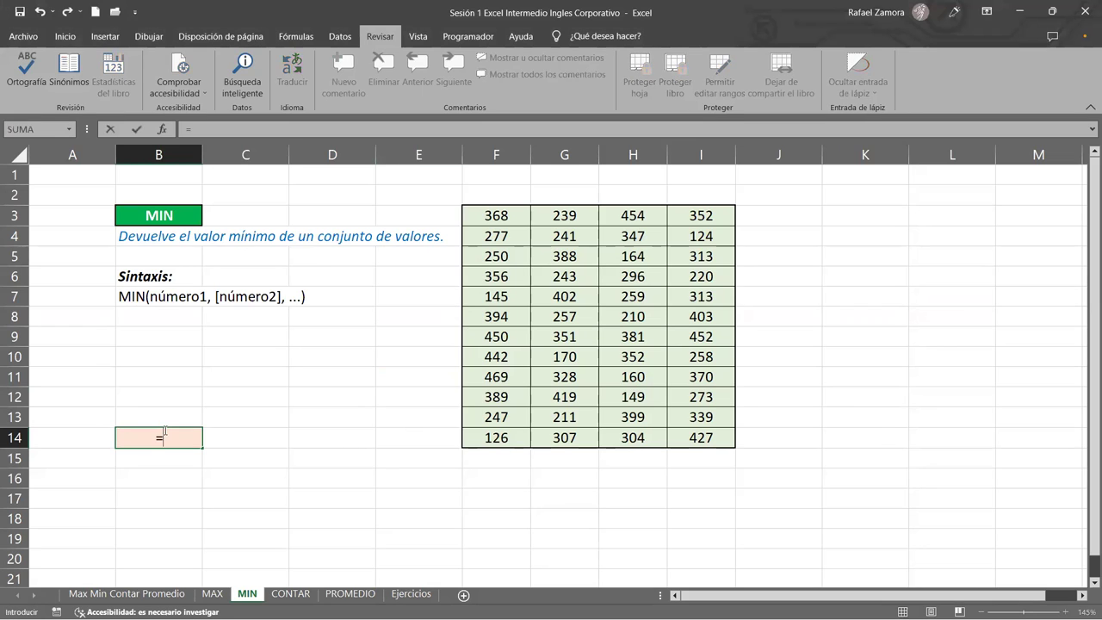
pyautogui.write('min')
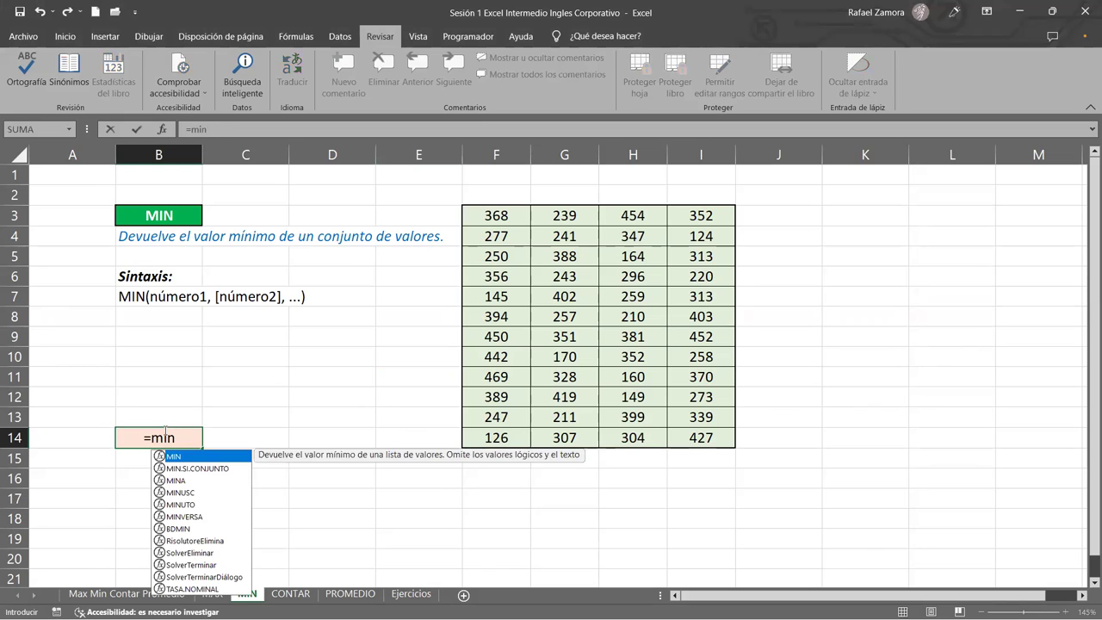
# - Complete =MIN(F3:I14) in B14, returning 101
pyautogui.press('Tab')
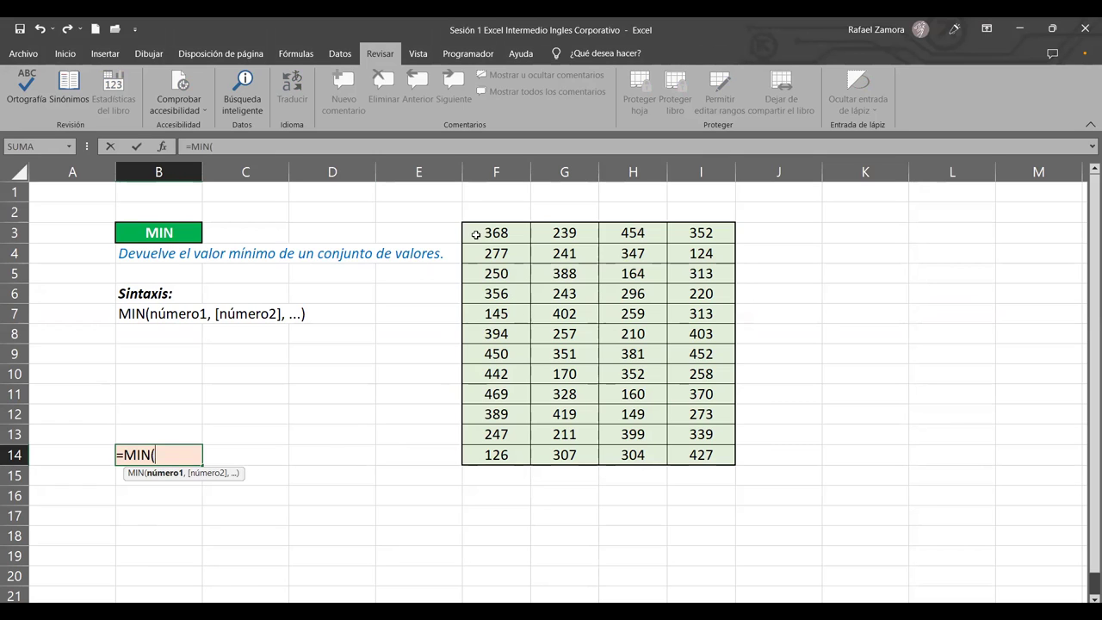
pyautogui.click(475, 234)
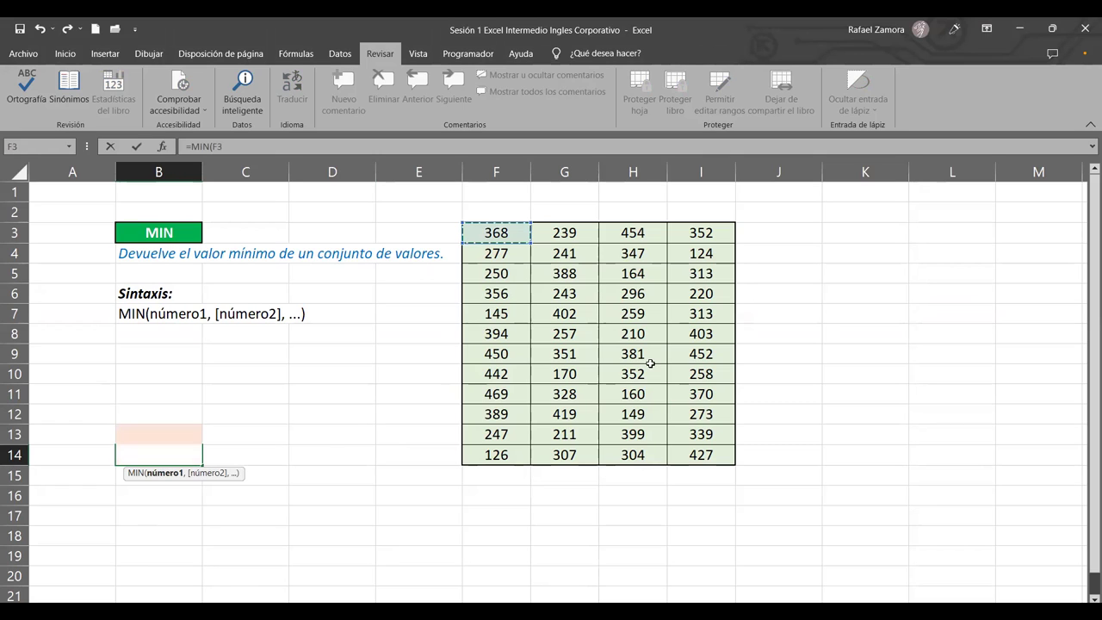
pyautogui.keyDown('shift'); pyautogui.click(682, 449); pyautogui.keyUp('shift')
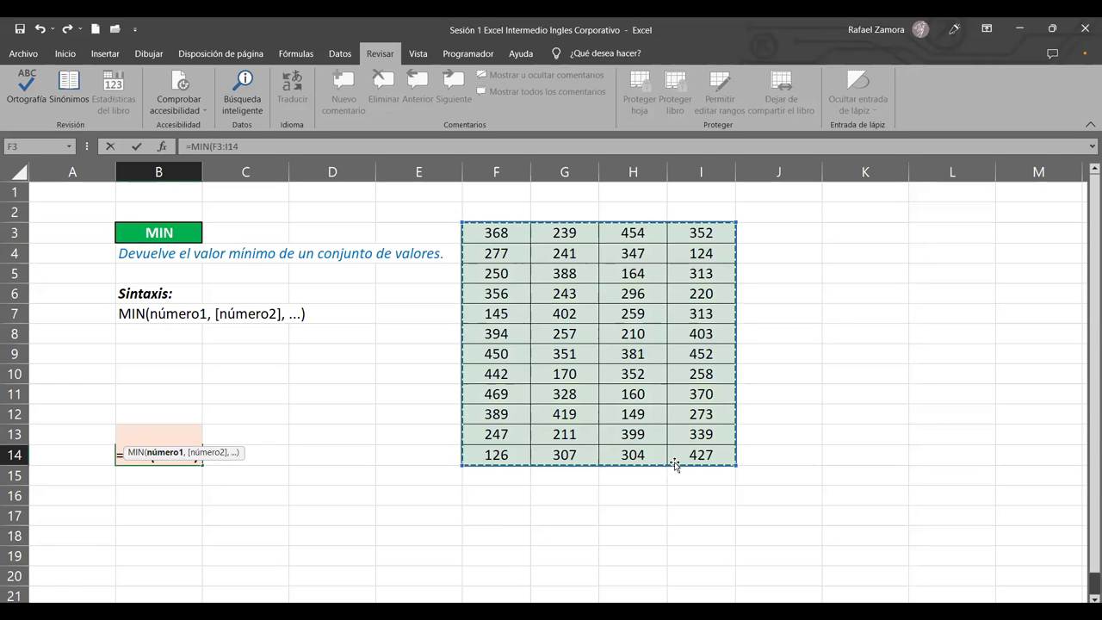
pyautogui.write(')')
pyautogui.press('Return')
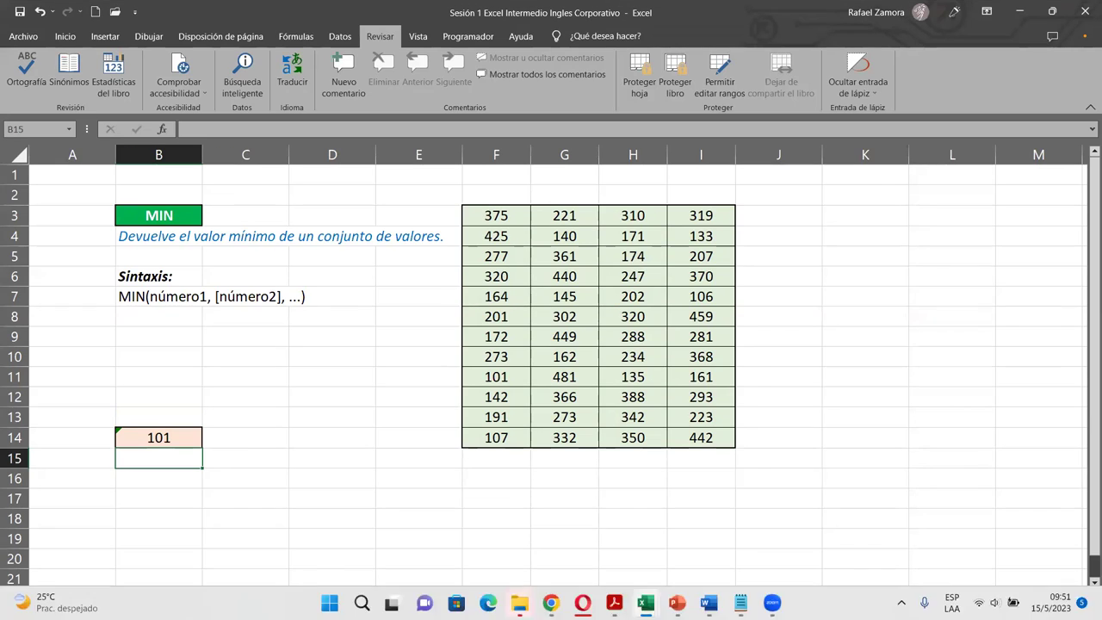
# - Switch back to the MAX sheet, where B14 now shows 499
pyautogui.click(212, 611)
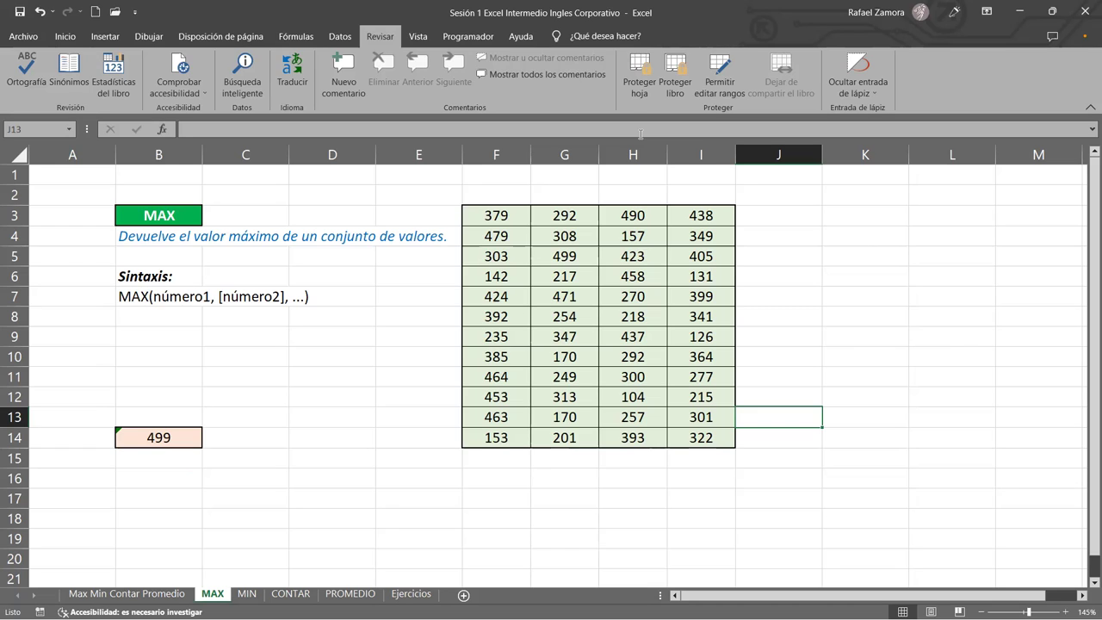
# - Re-enter =MAX(F3:I14) in B14 via the MAX suggestion, returning 499
pyautogui.click(177, 433)
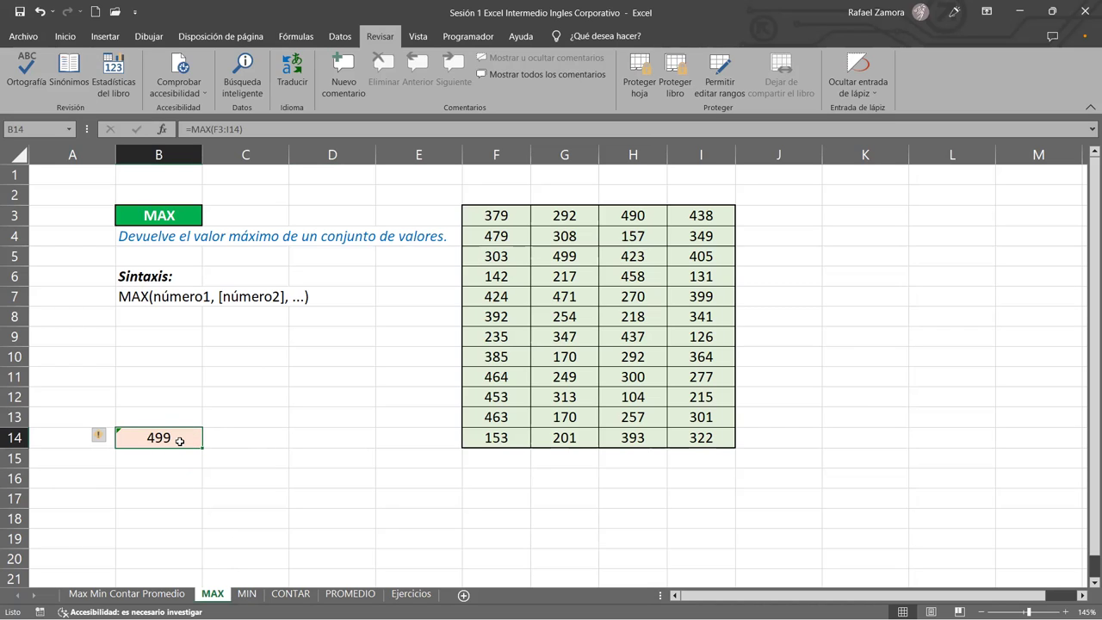
pyautogui.write('=')
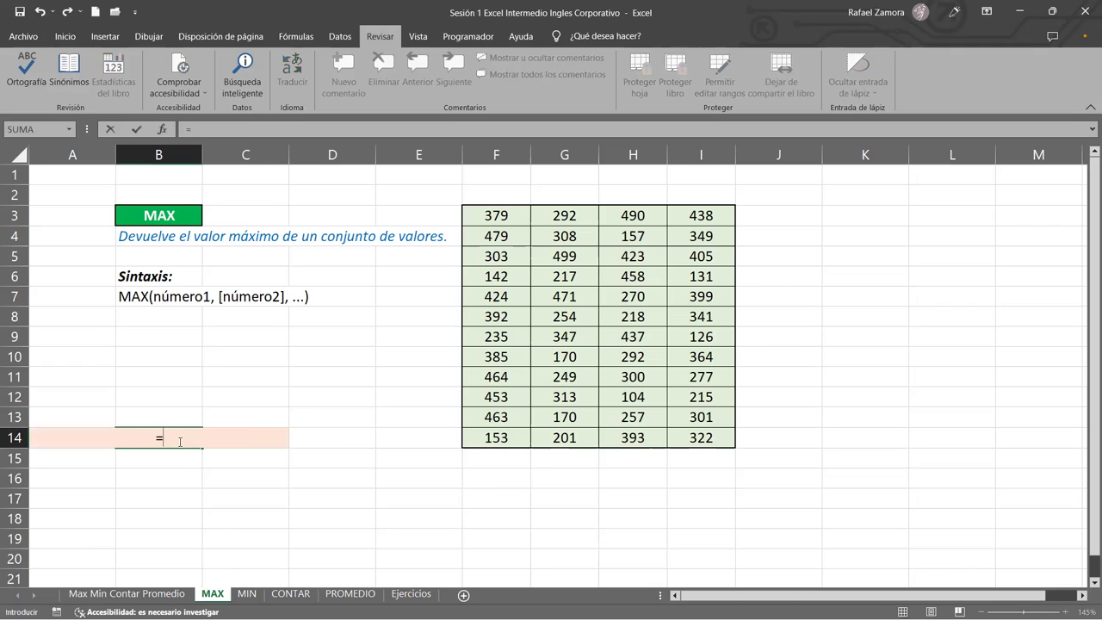
pyautogui.write('ma')
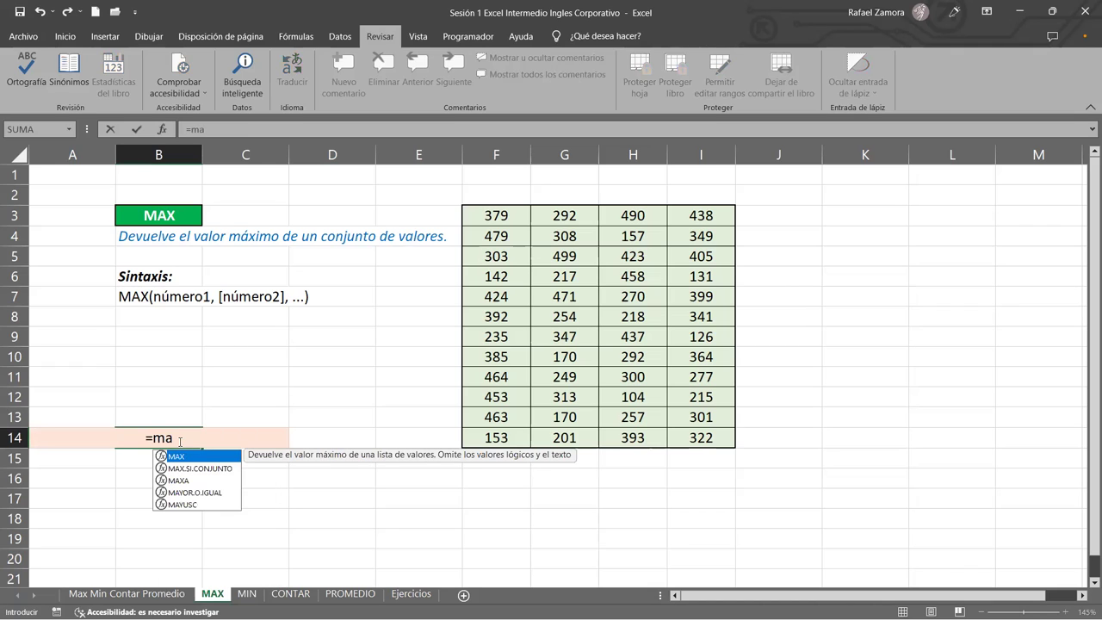
pyautogui.write('x')
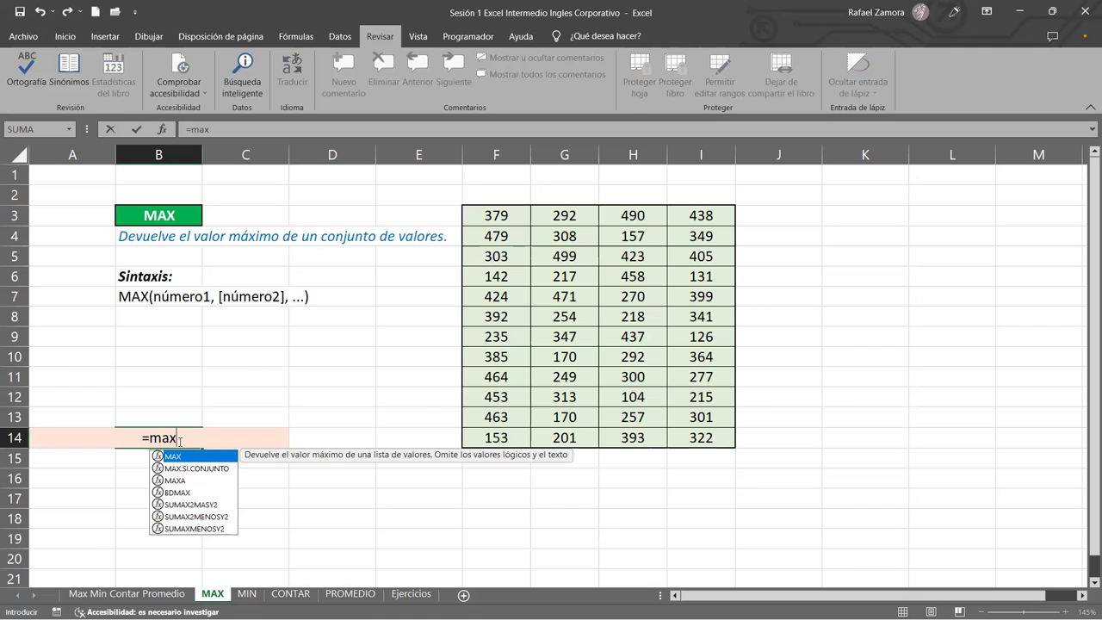
pyautogui.press('Tab')
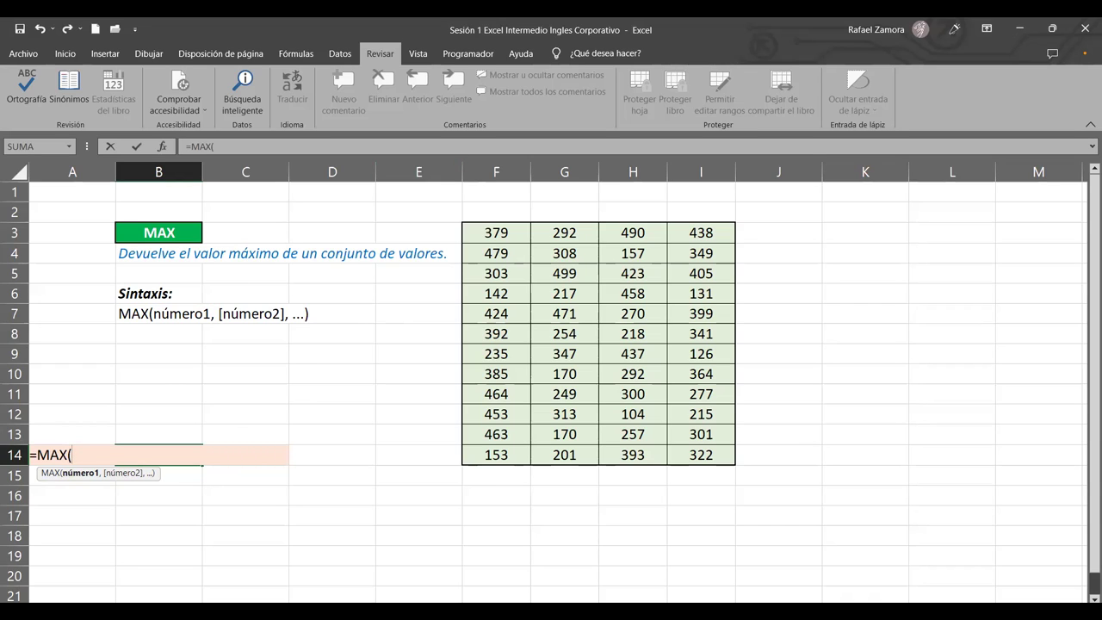
pyautogui.click(498, 233)
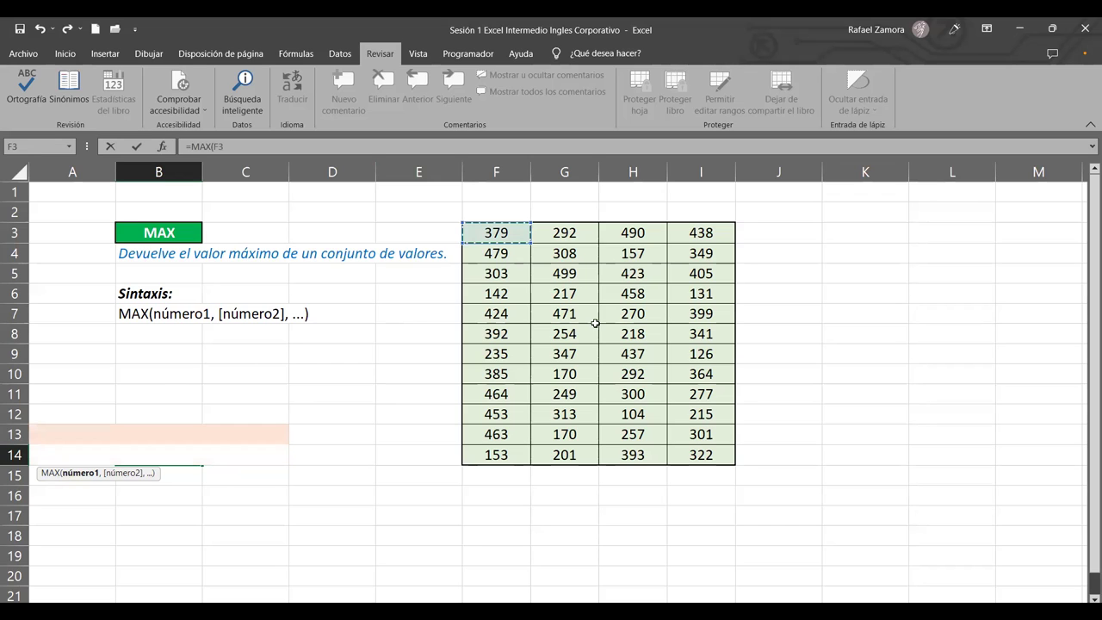
pyautogui.keyDown('shift'); pyautogui.click(689, 453); pyautogui.keyUp('shift')
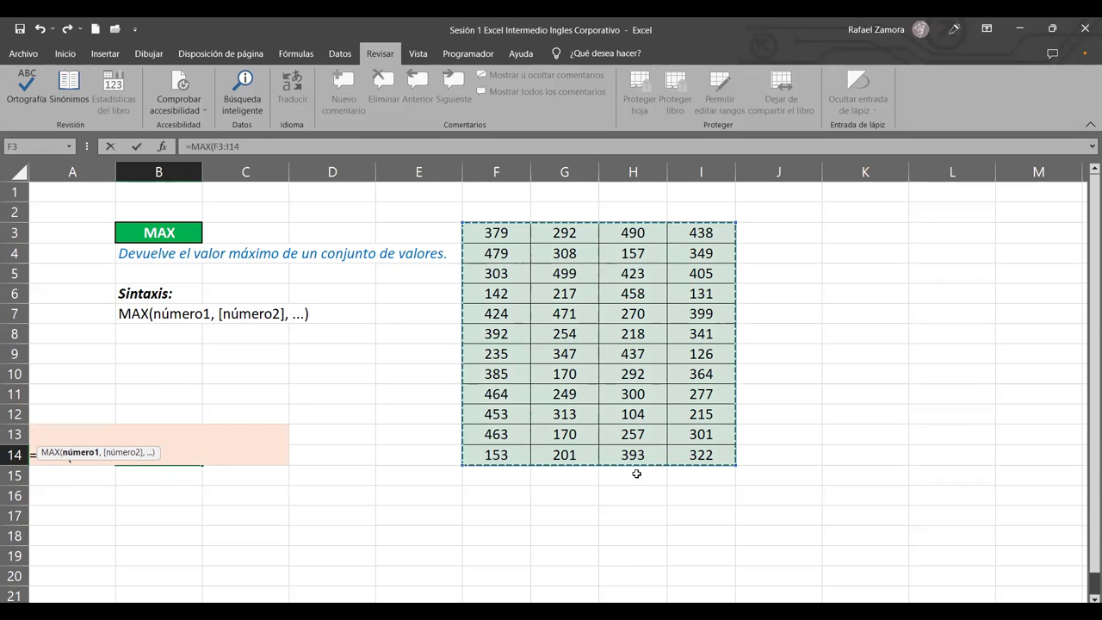
pyautogui.hotkey('ctrl', 'Return')
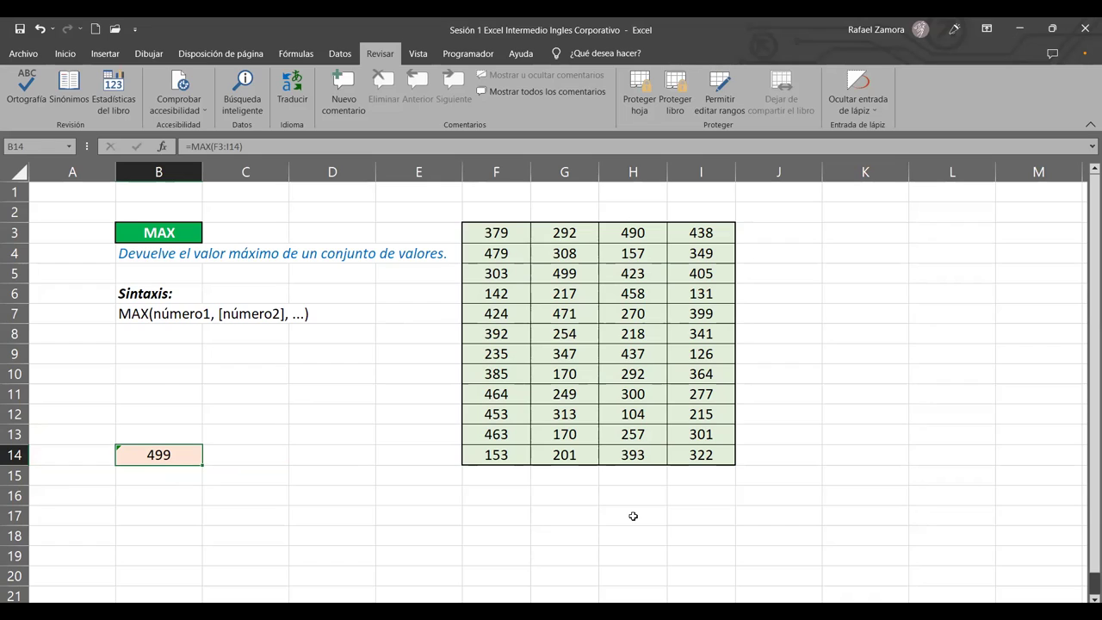
pyautogui.click(762, 381)
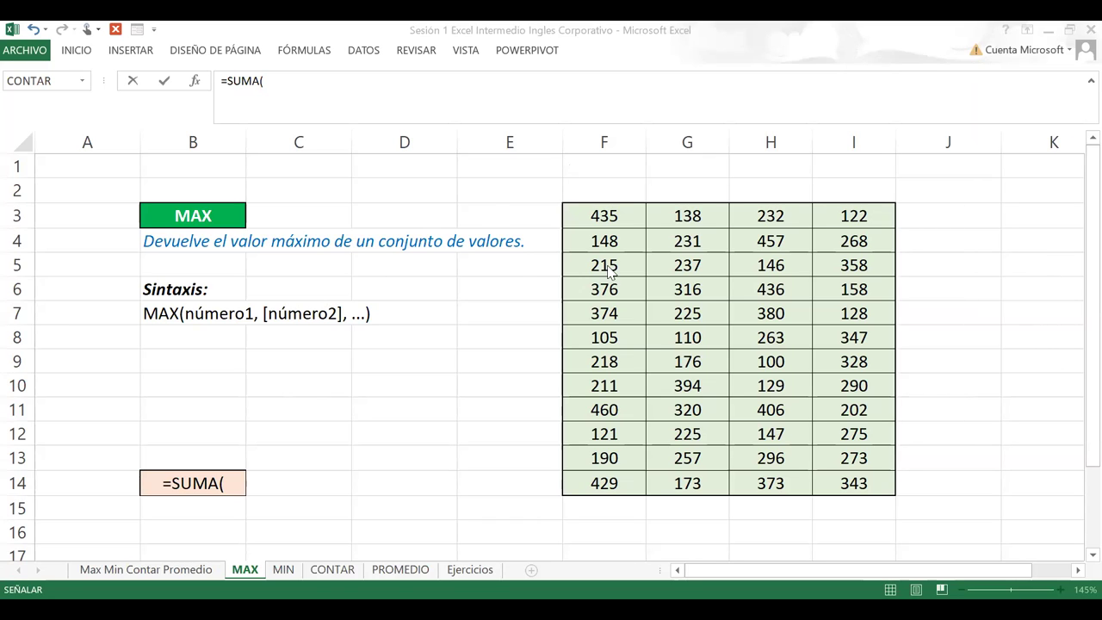
# - Cancel the unfinished SUMA entry in B14
pyautogui.click(416, 50)
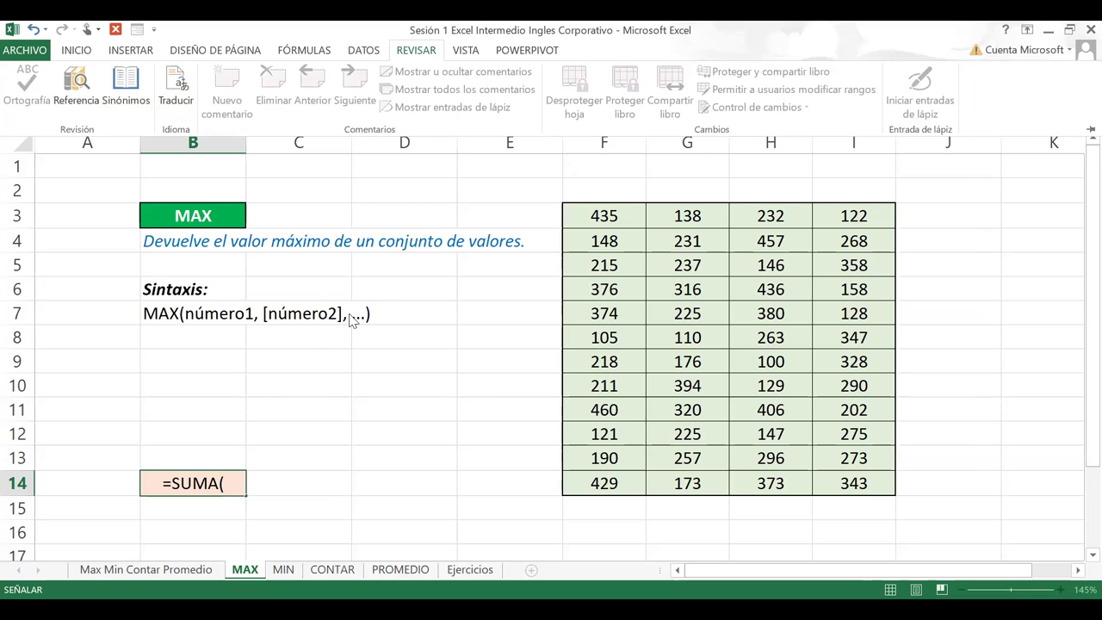
pyautogui.click(226, 476)
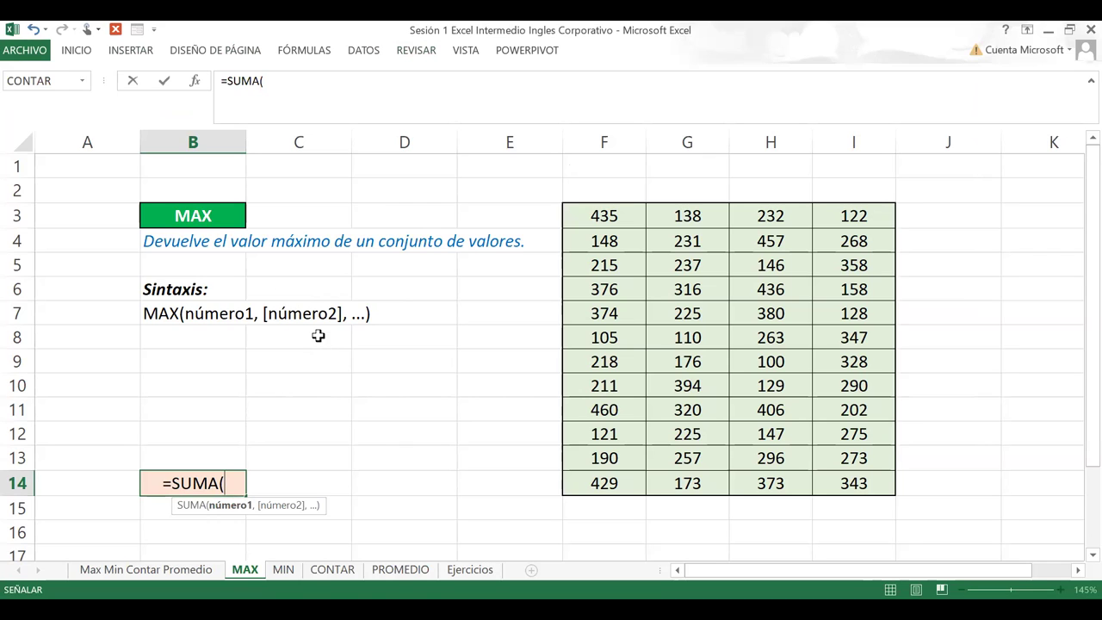
pyautogui.press('Escape')
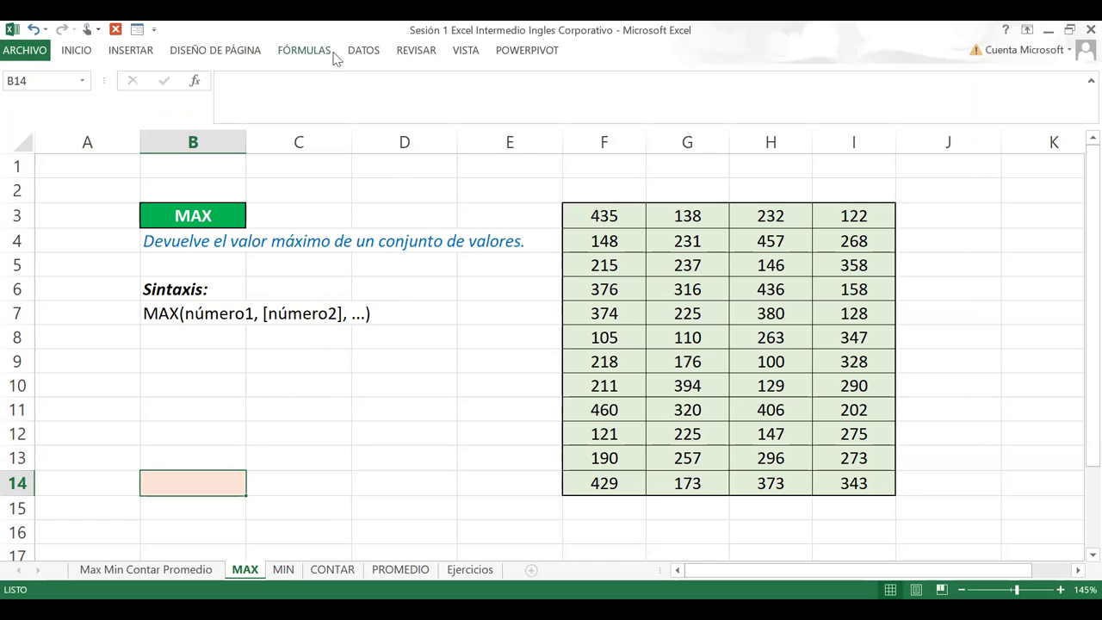
# - Unprotect the MAX sheet through Revisar > Desproteger hoja with its password
pyautogui.click(423, 53)
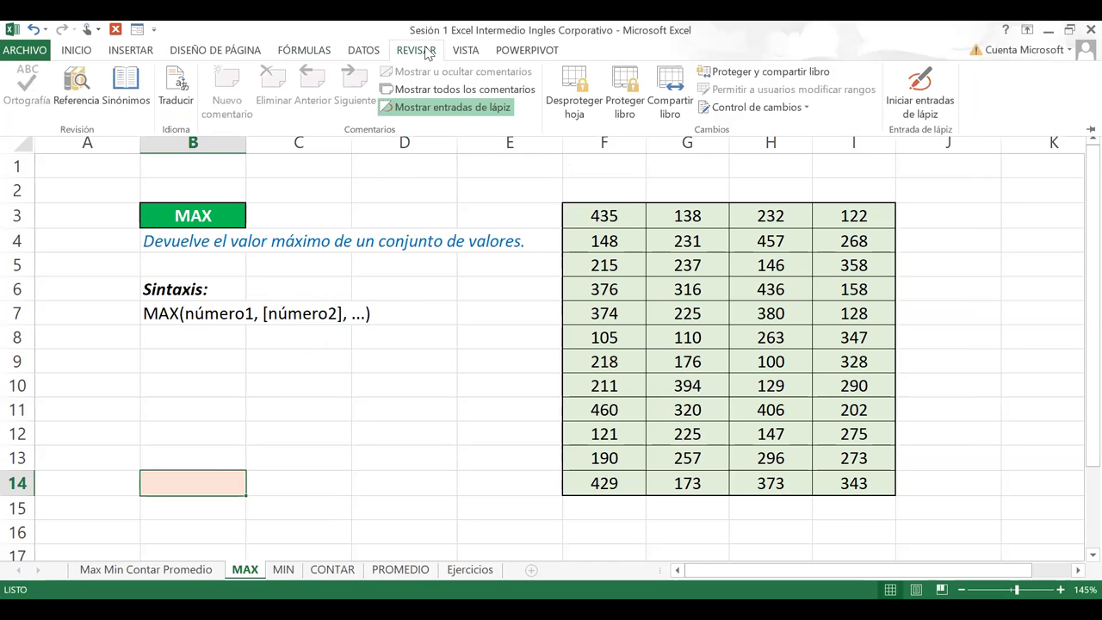
pyautogui.click(571, 96)
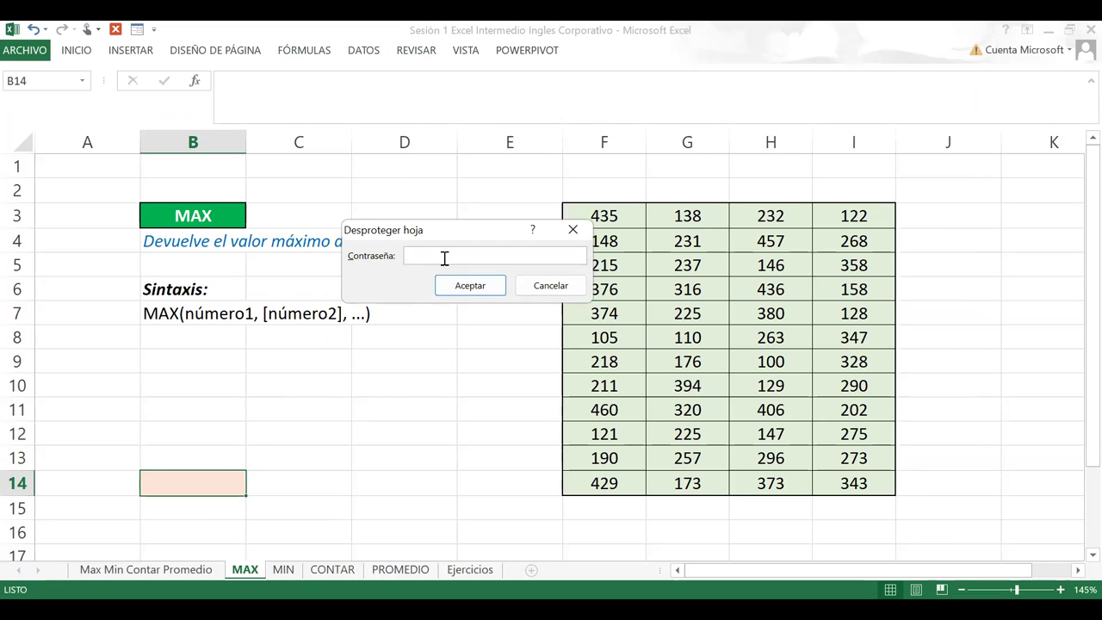
pyautogui.click(469, 287)
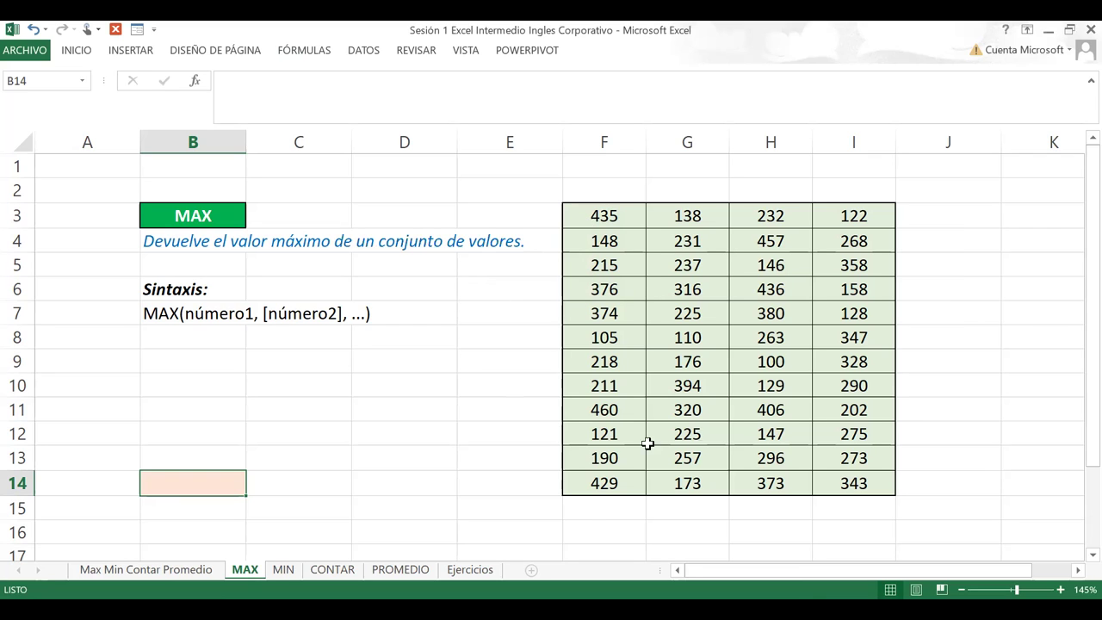
# - Clear the stray entries in B14 and type =MAX(
pyautogui.scroll(-2, 448, 279)
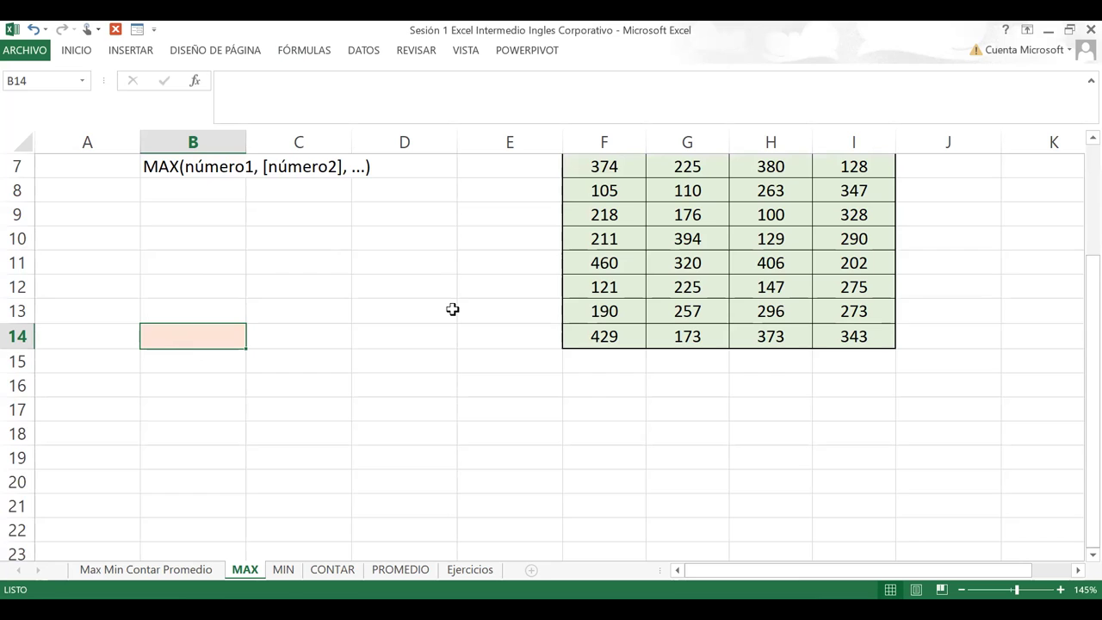
pyautogui.scroll(2, 452, 309)
pyautogui.scroll(-2, 452, 309)
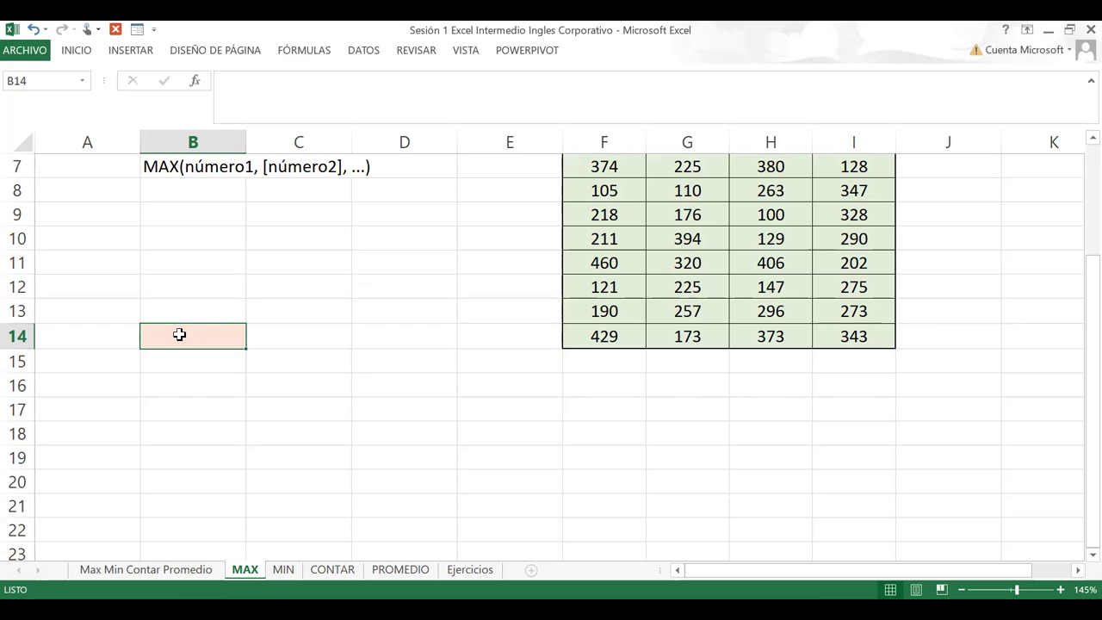
pyautogui.write('+')
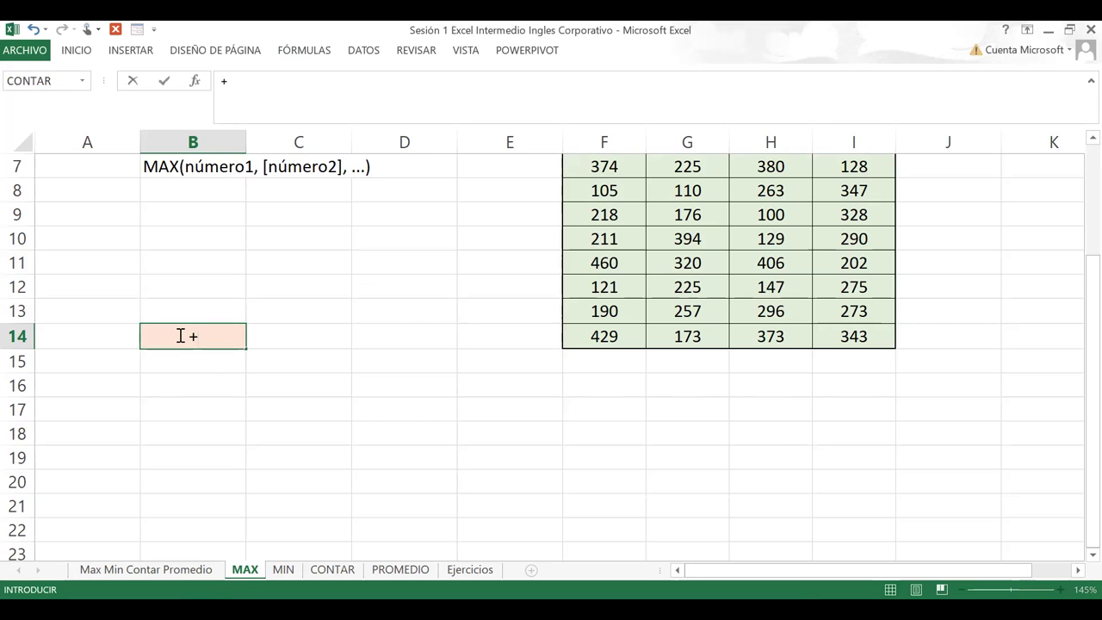
pyautogui.press('BackSpace')
pyautogui.write('+')
pyautogui.press('BackSpace')
pyautogui.write('=m')
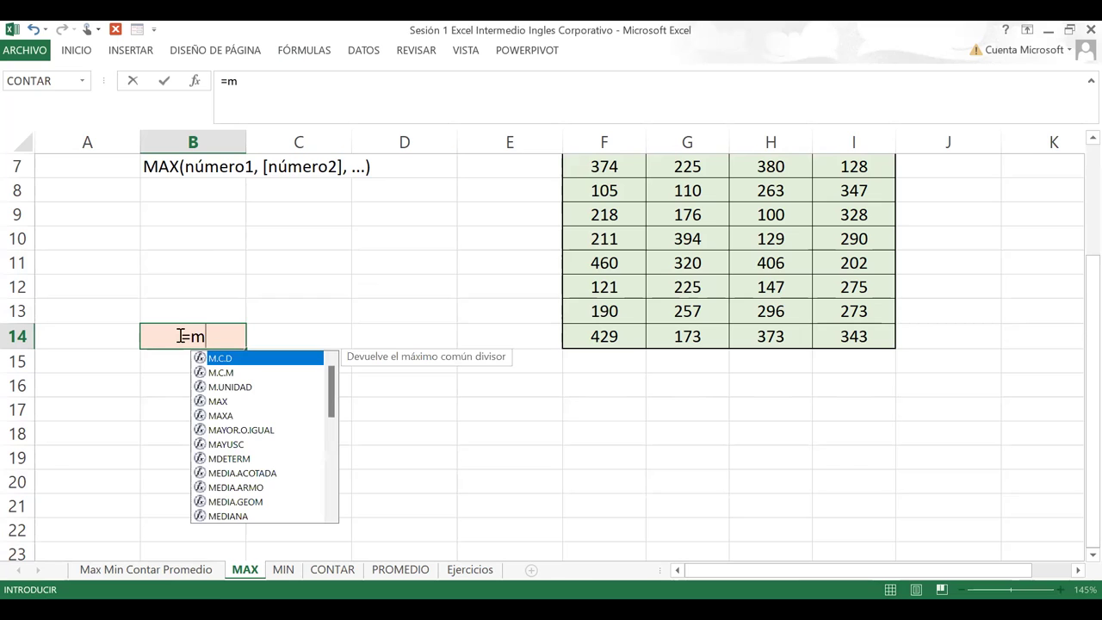
pyautogui.press('BackSpace')
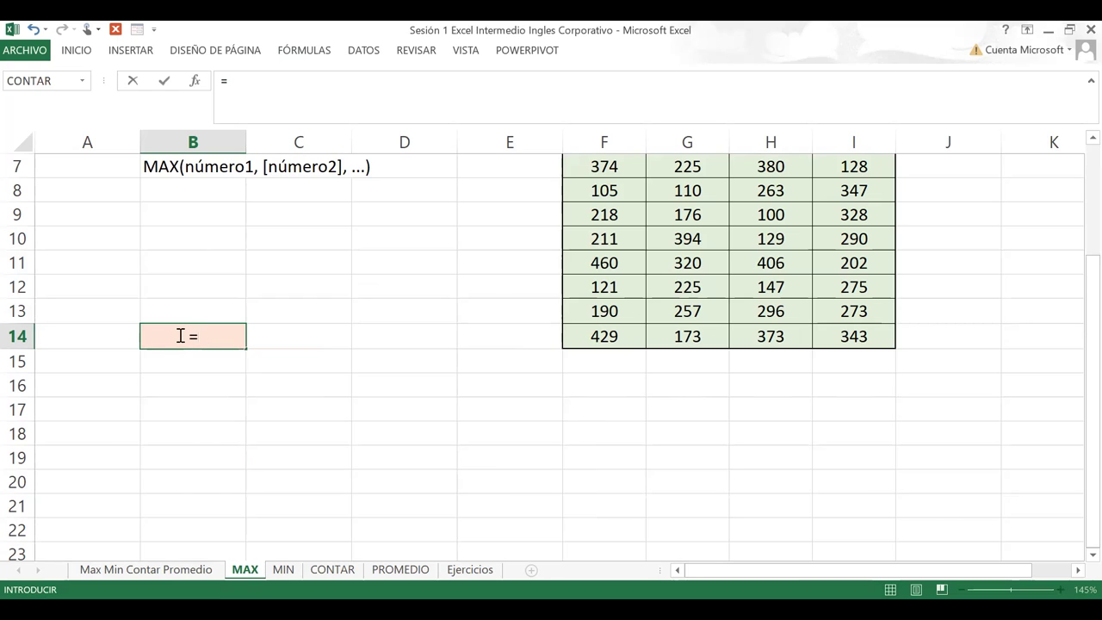
pyautogui.write('MAX')
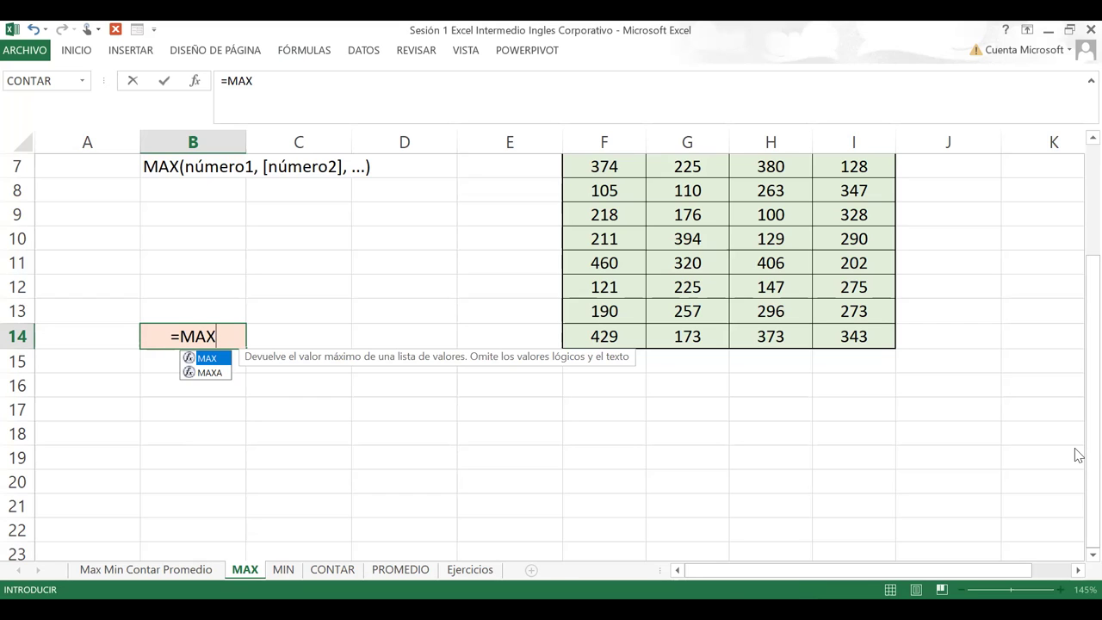
pyautogui.write('(')
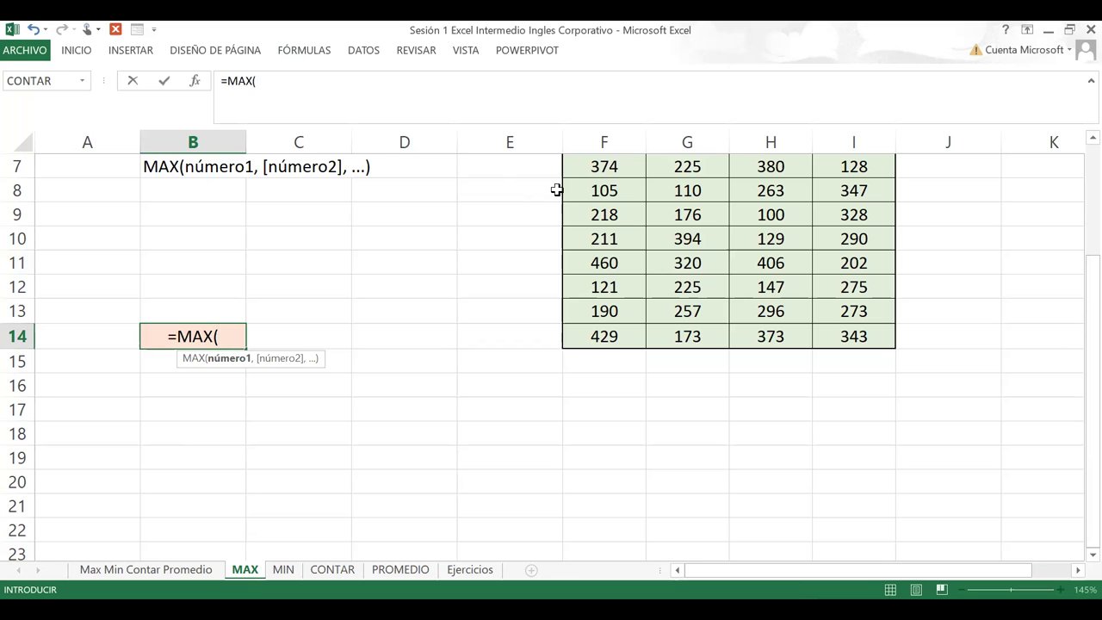
# - Select F3:I14 as the range and commit the formula, returning 497
pyautogui.scroll(2, 593, 184)
pyautogui.moveTo(575, 216); pyautogui.dragTo(714, 226)
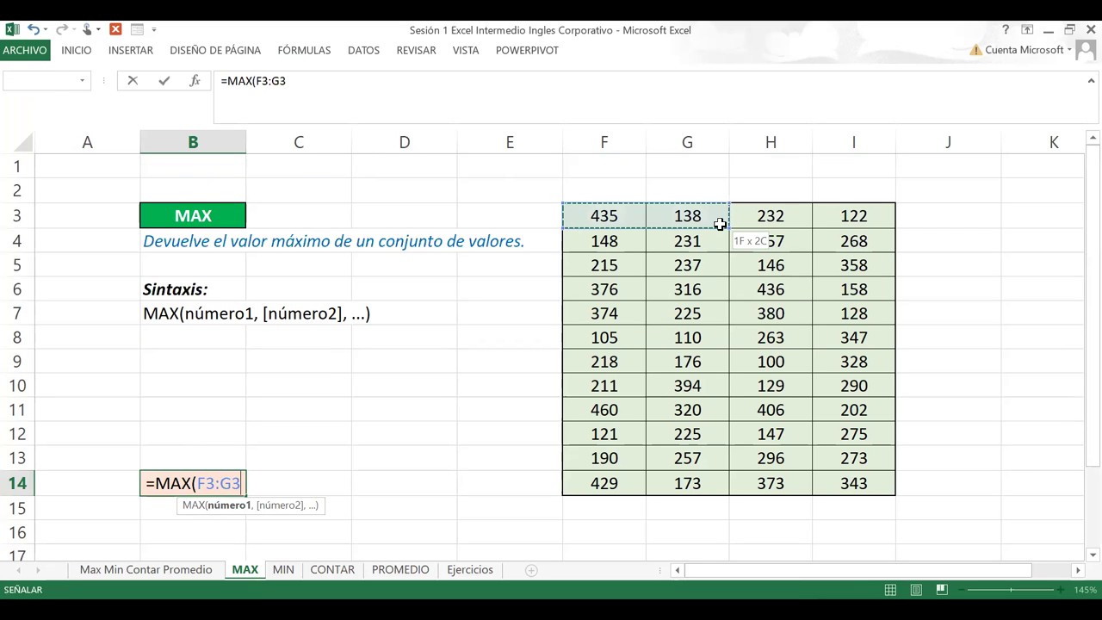
pyautogui.moveTo(817, 474); pyautogui.dragTo(816, 474)
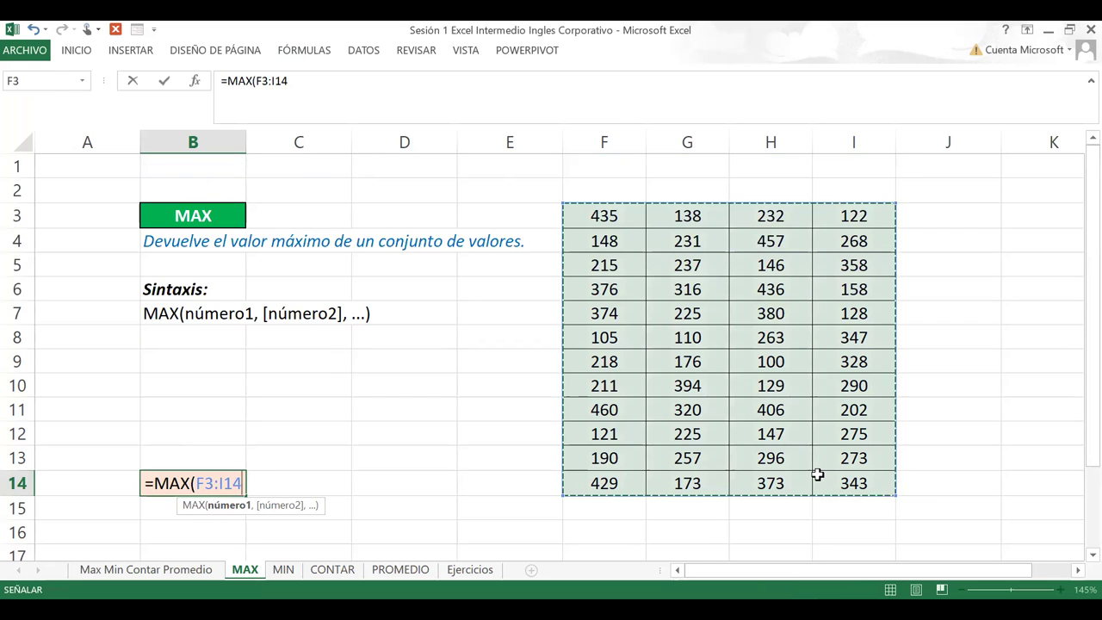
pyautogui.click(814, 465)
pyautogui.moveTo(592, 213); pyautogui.dragTo(860, 486)
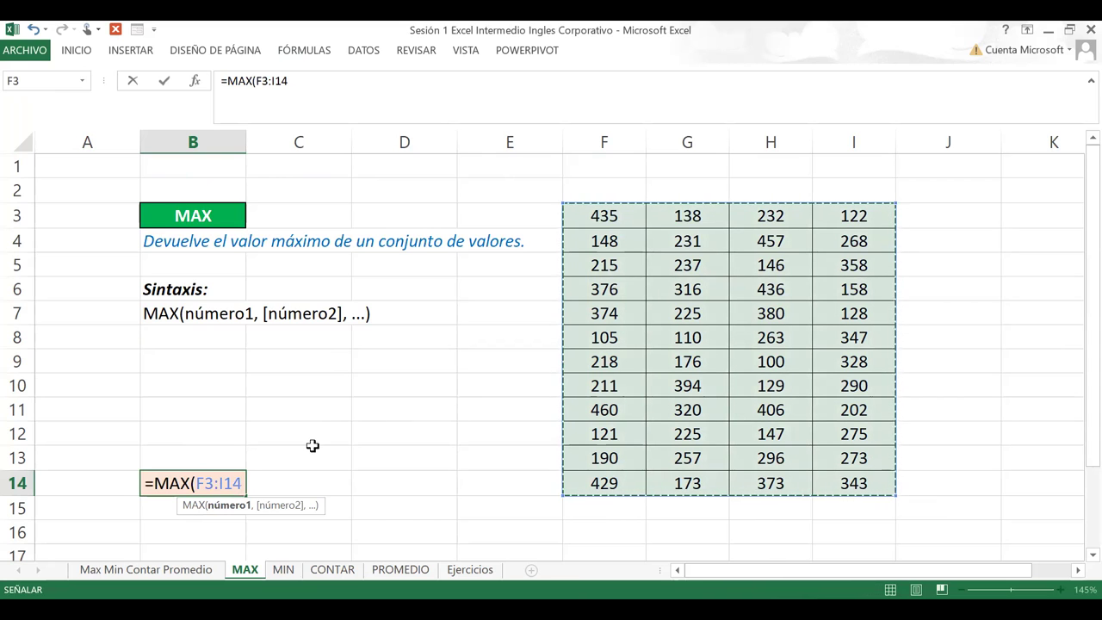
pyautogui.write(')')
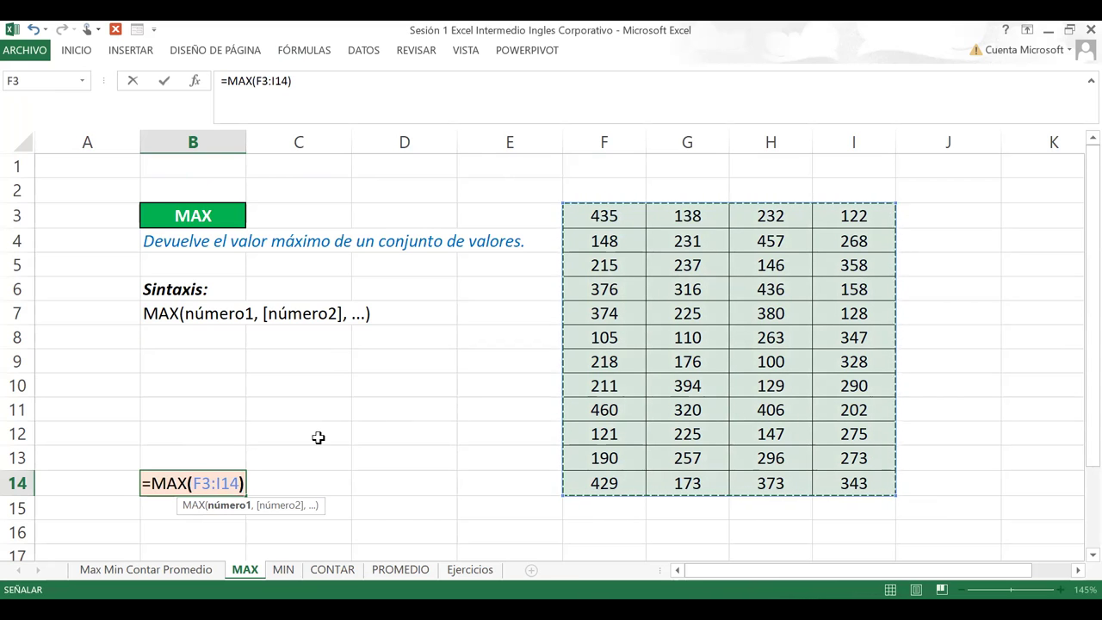
pyautogui.press('Return')
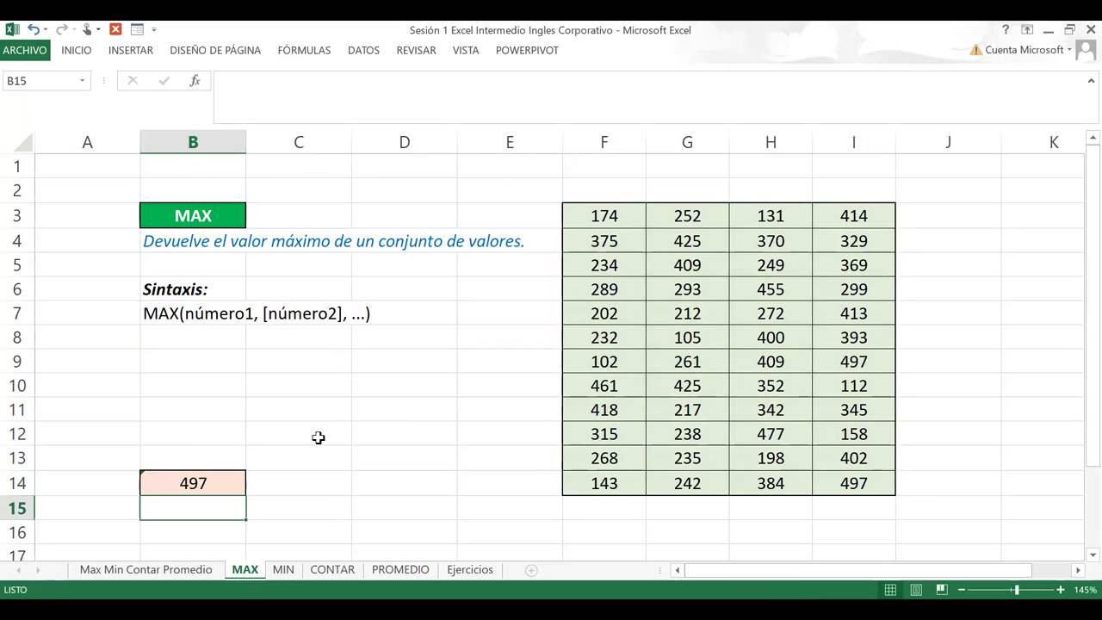
pyautogui.scroll(-2, 341, 287)
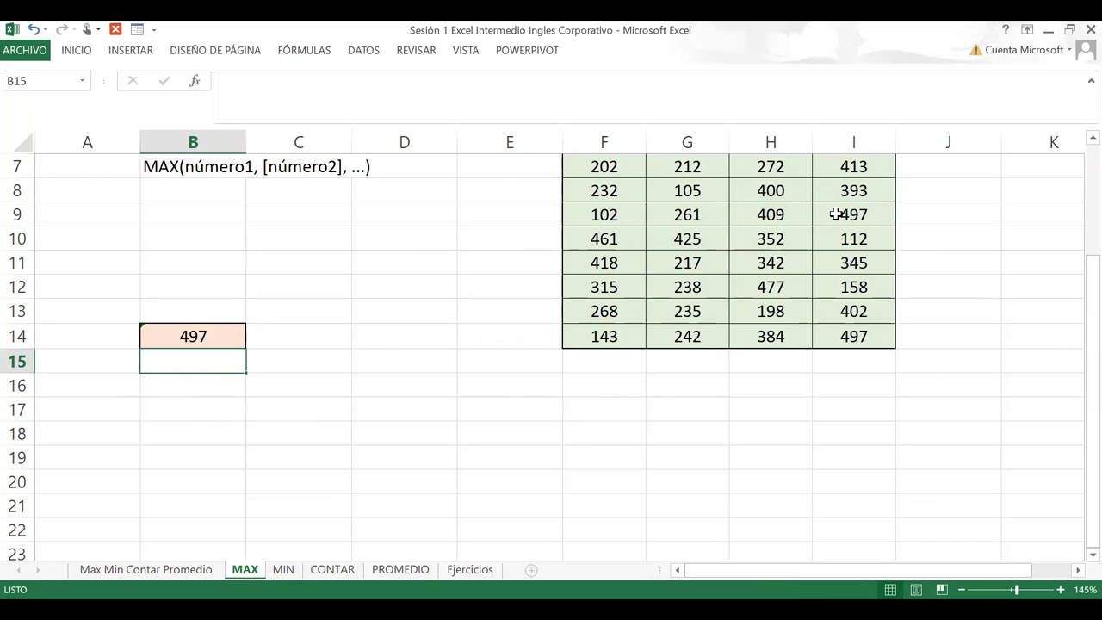
pyautogui.scroll(1, 835, 215)
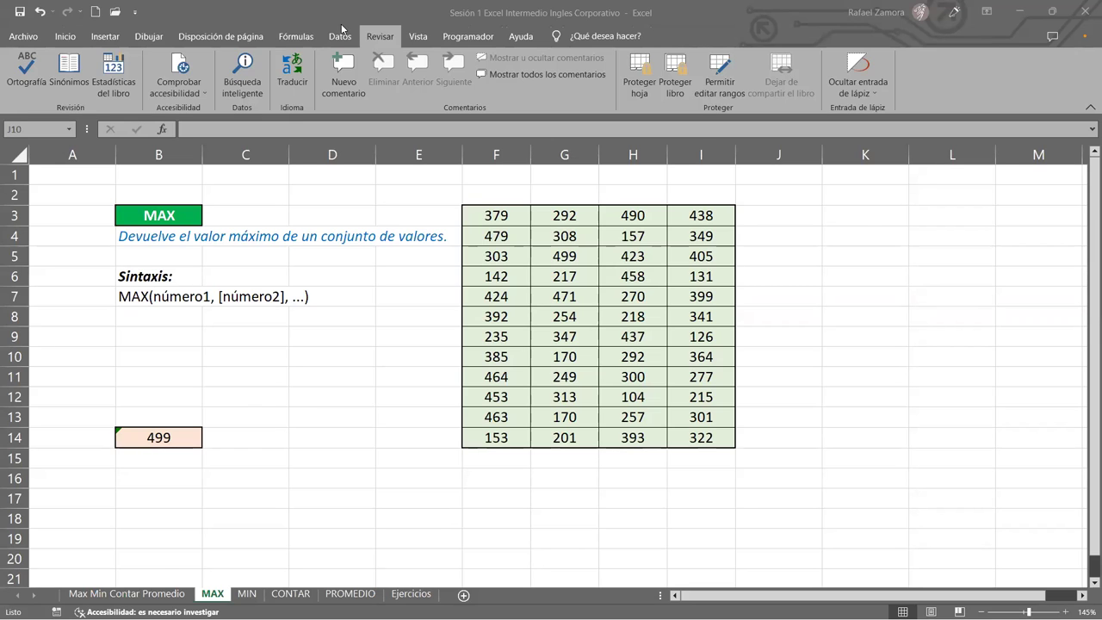
# - Go to the CONTAR sheet and unprotect it with its password
pyautogui.click(247, 593)
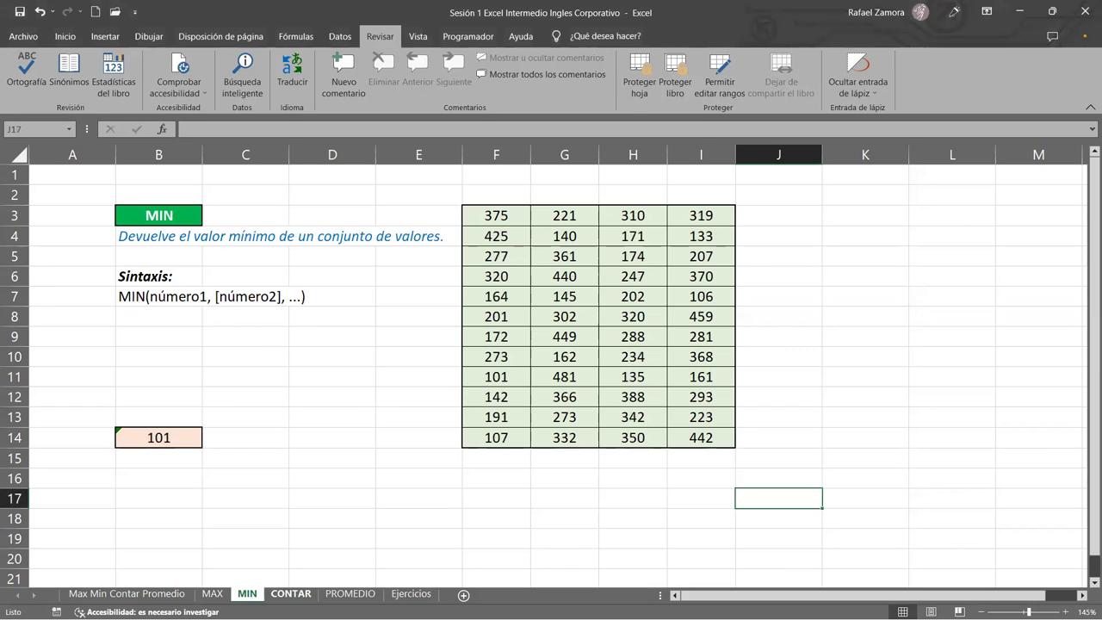
pyautogui.click(291, 593)
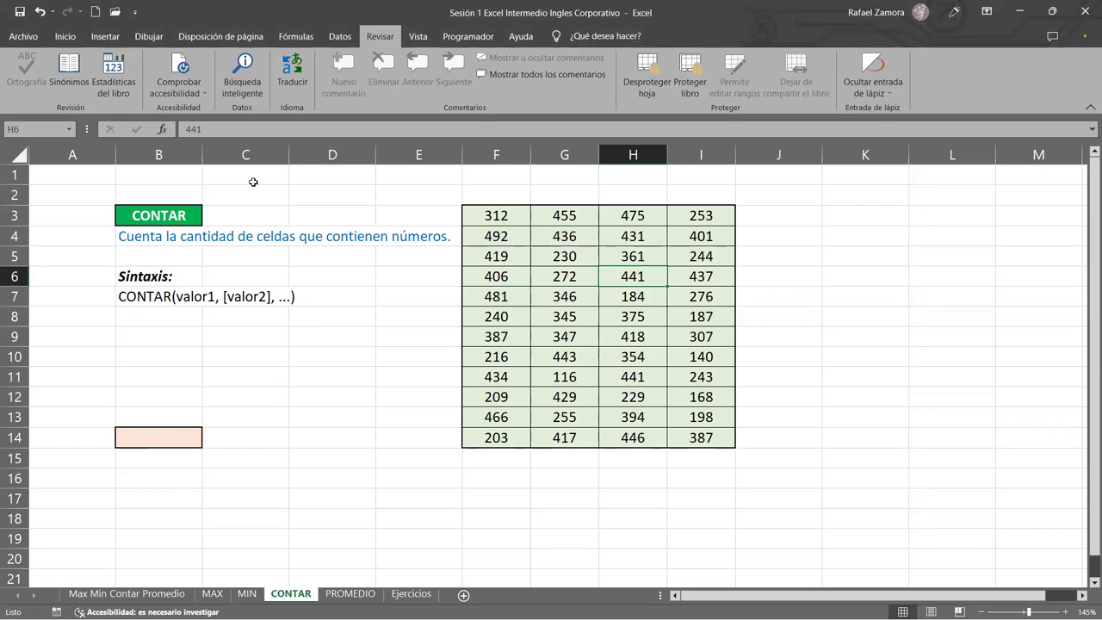
pyautogui.click(653, 69)
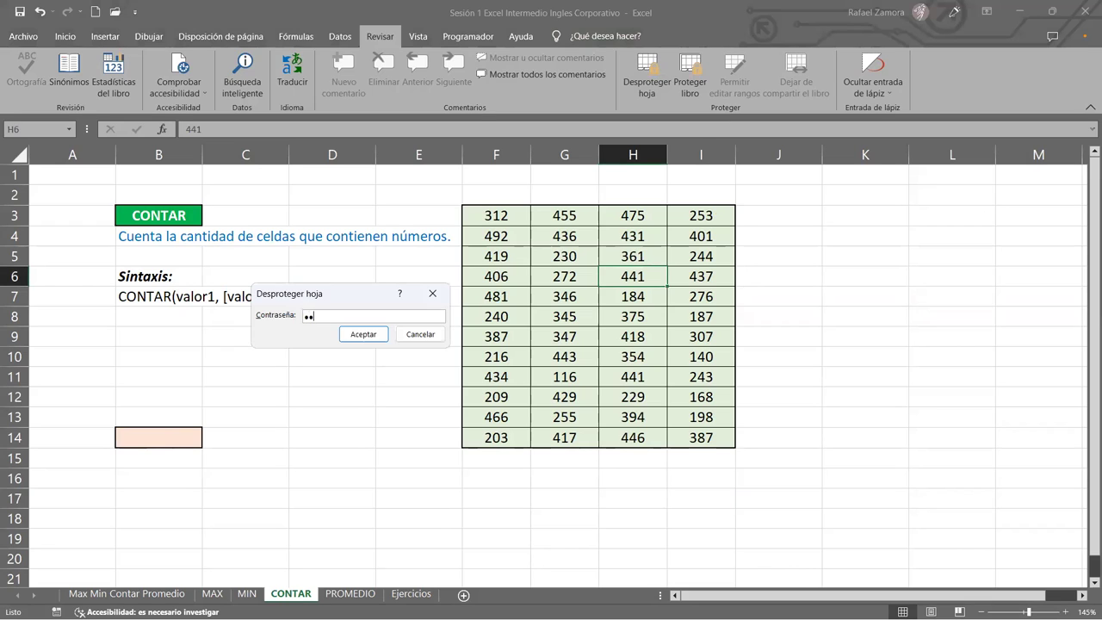
pyautogui.press('Return')
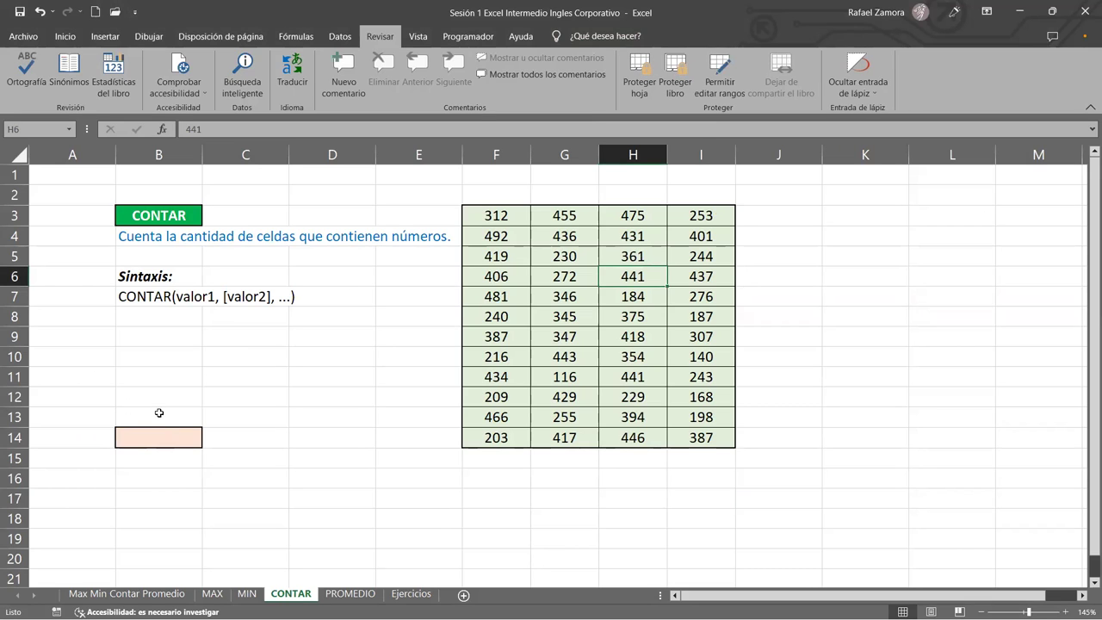
# - Enter =CONTAR(F3:I14) in B14, returning 48
pyautogui.click(169, 435)
pyautogui.write('=')
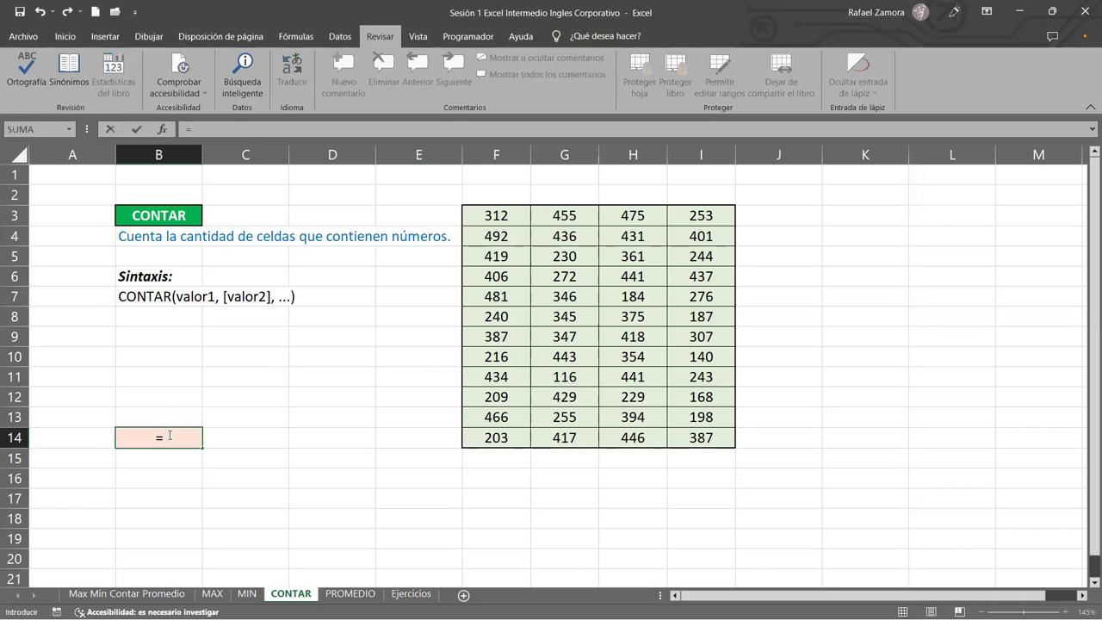
pyautogui.write('cont')
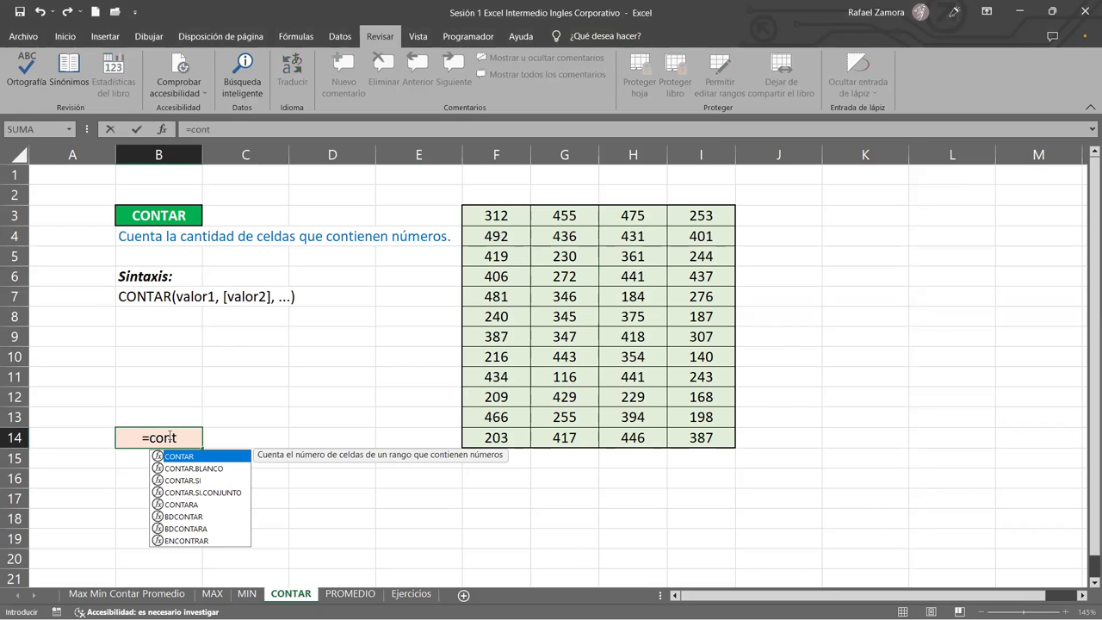
pyautogui.press('Tab')
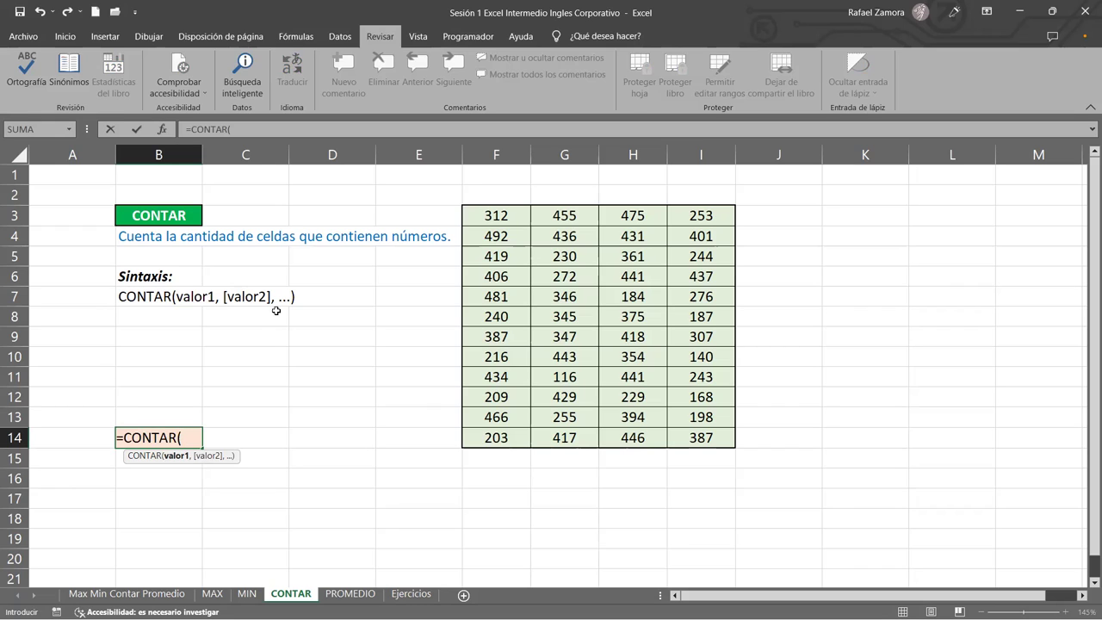
pyautogui.click(491, 215)
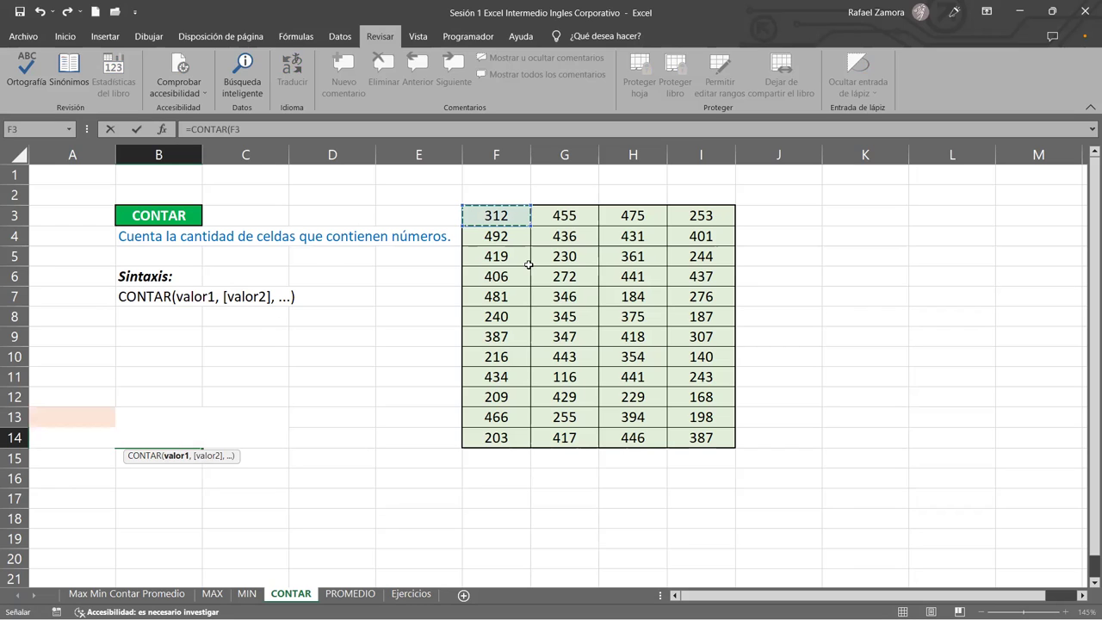
pyautogui.hotkey('ctrl', 'shift', 'Right')
pyautogui.hotkey('ctrl', 'shift', 'Down')
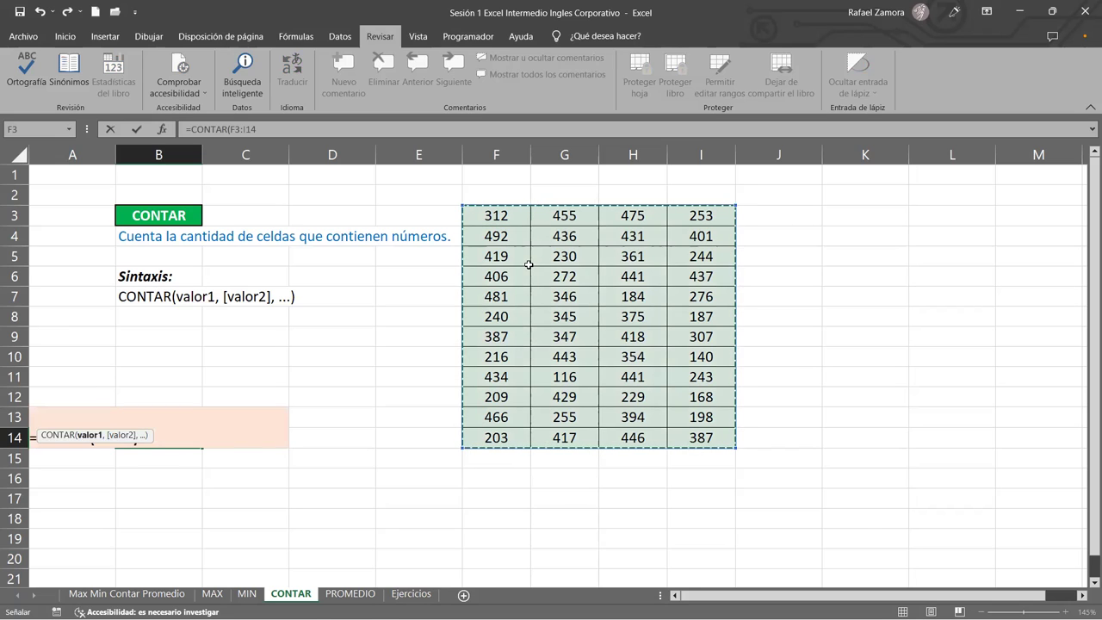
pyautogui.press('Return')
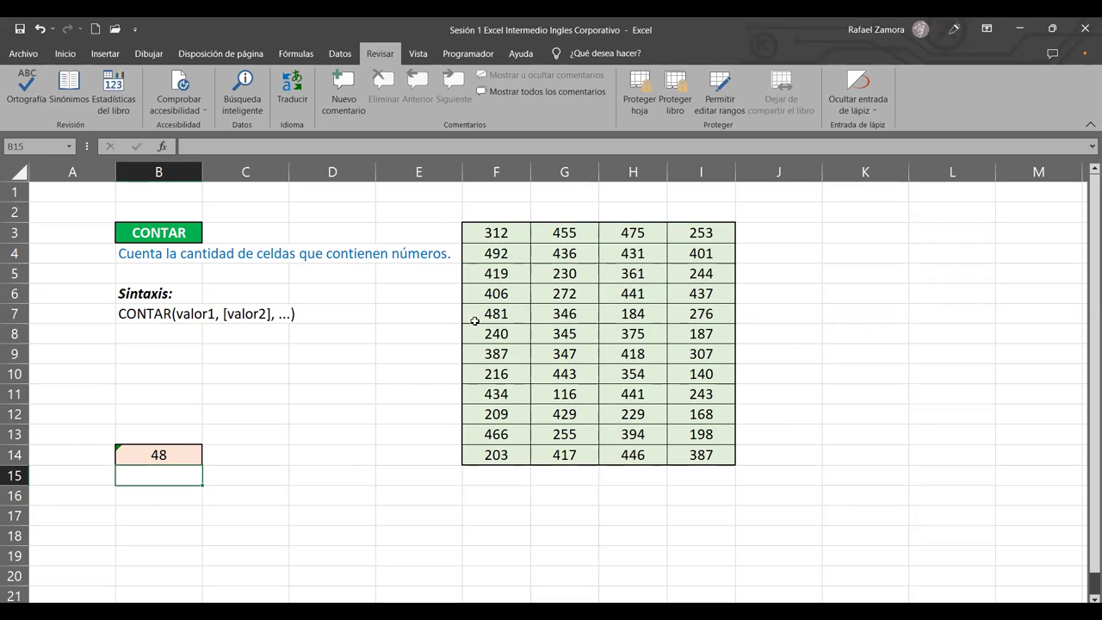
# - Verify the count by selecting column I, column F and row 3 values
pyautogui.moveTo(688, 229); pyautogui.dragTo(690, 429)
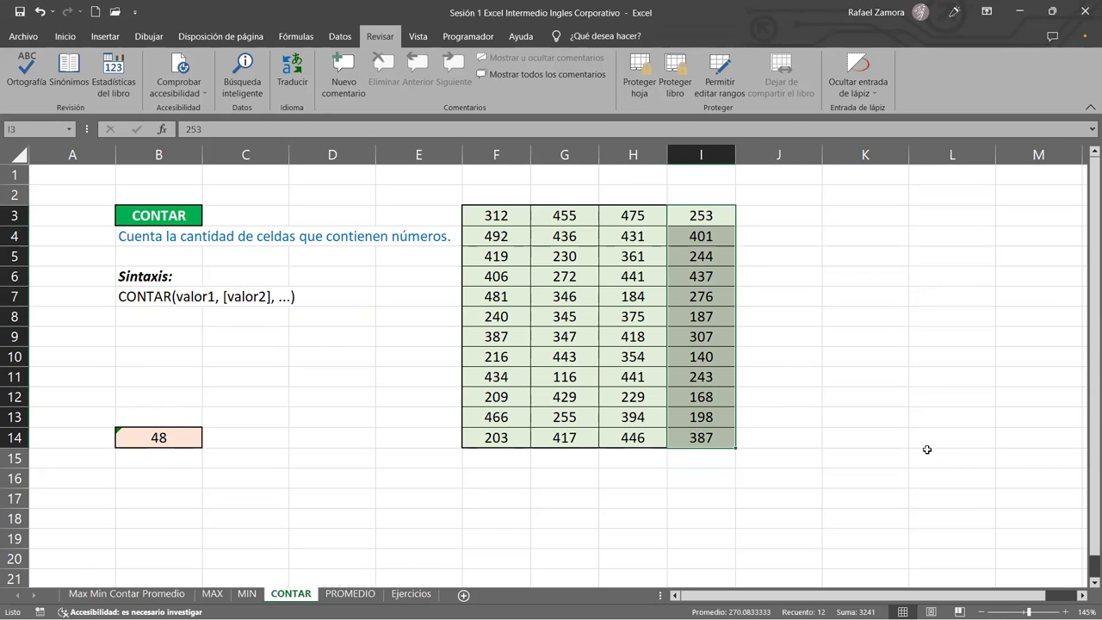
pyautogui.click(497, 356)
pyautogui.moveTo(513, 220); pyautogui.dragTo(501, 392)
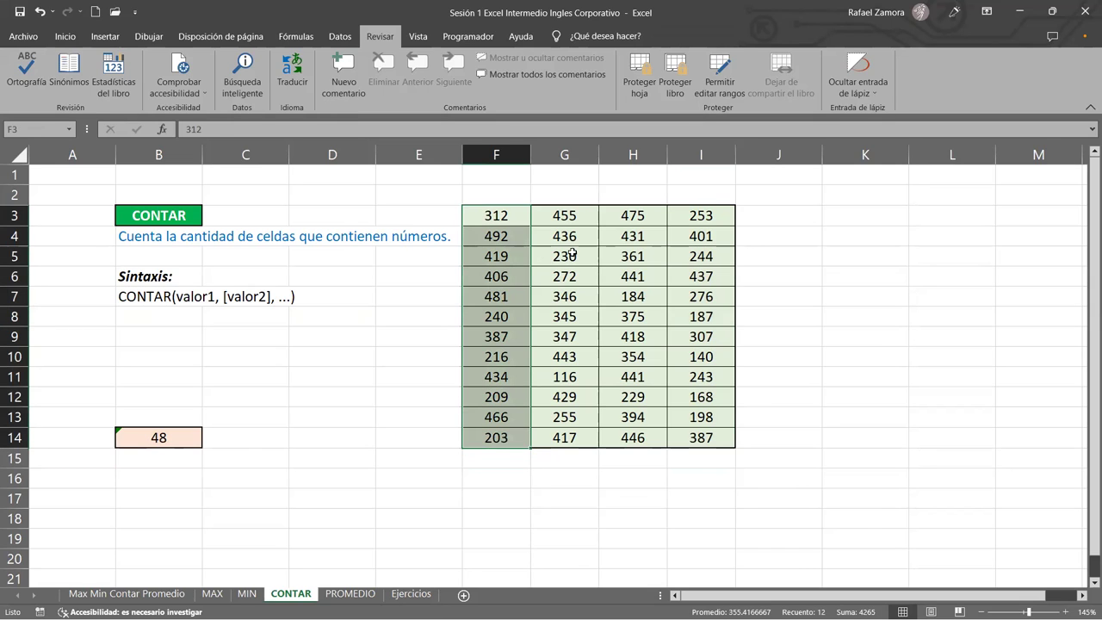
pyautogui.moveTo(523, 216); pyautogui.dragTo(707, 219)
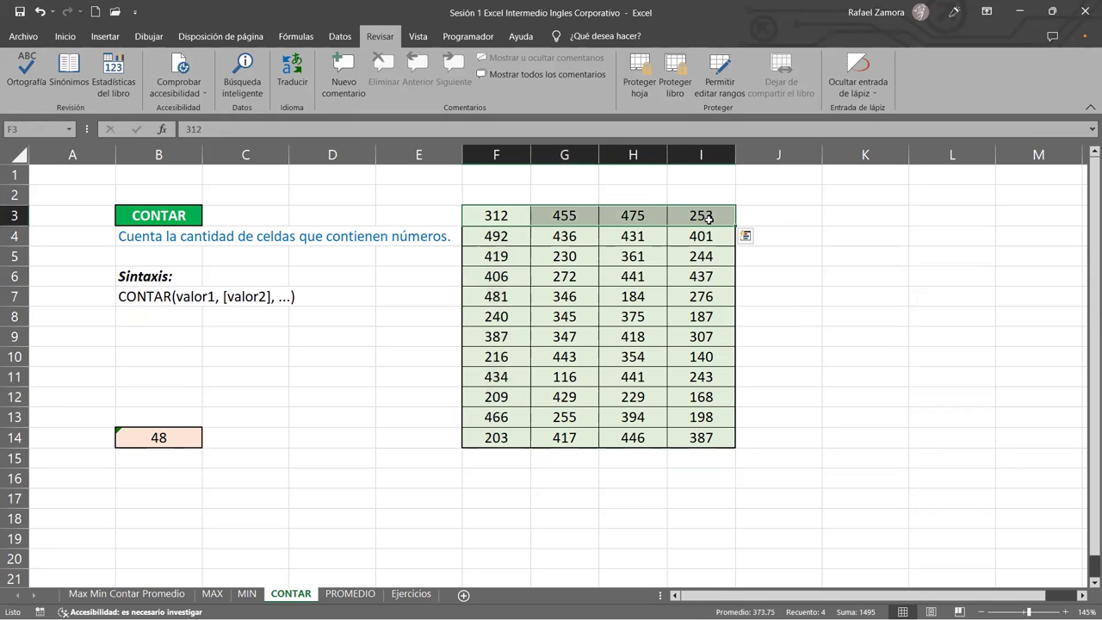
pyautogui.click(592, 334)
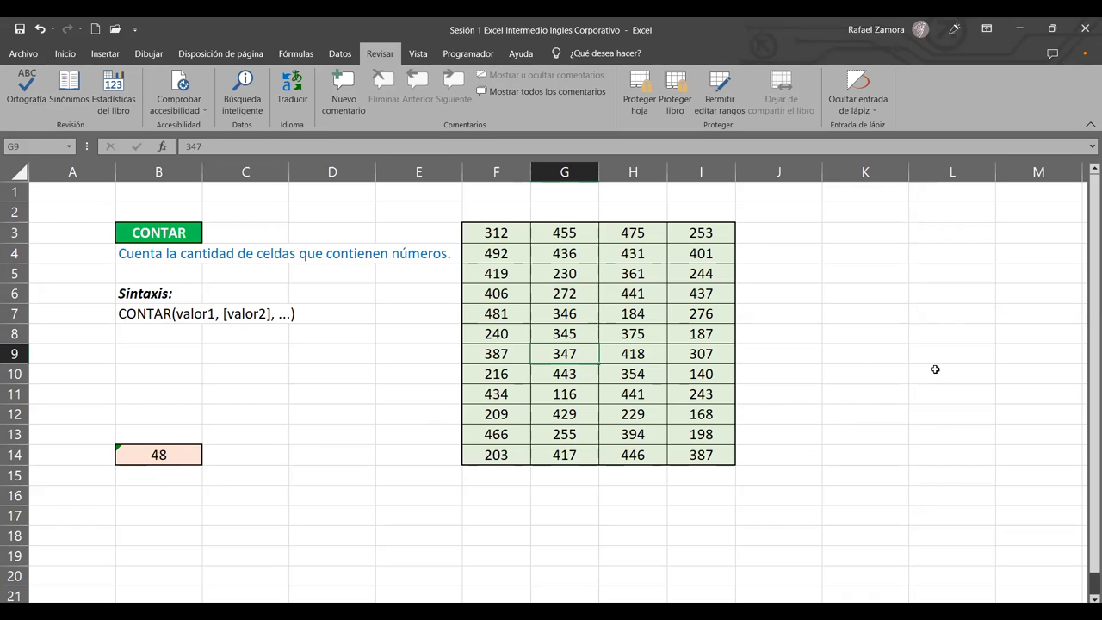
# - Enter =SUMA(I3:I13) in K3, giving 1726
pyautogui.click(864, 237)
pyautogui.write('=')
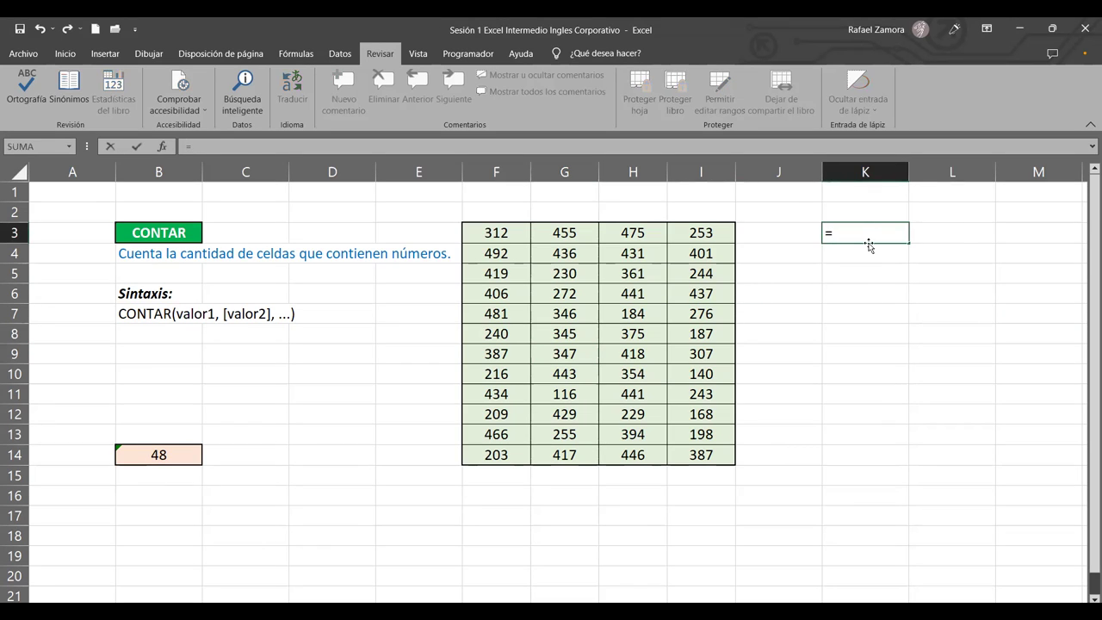
pyautogui.write('SUMA(')
pyautogui.click(727, 230)
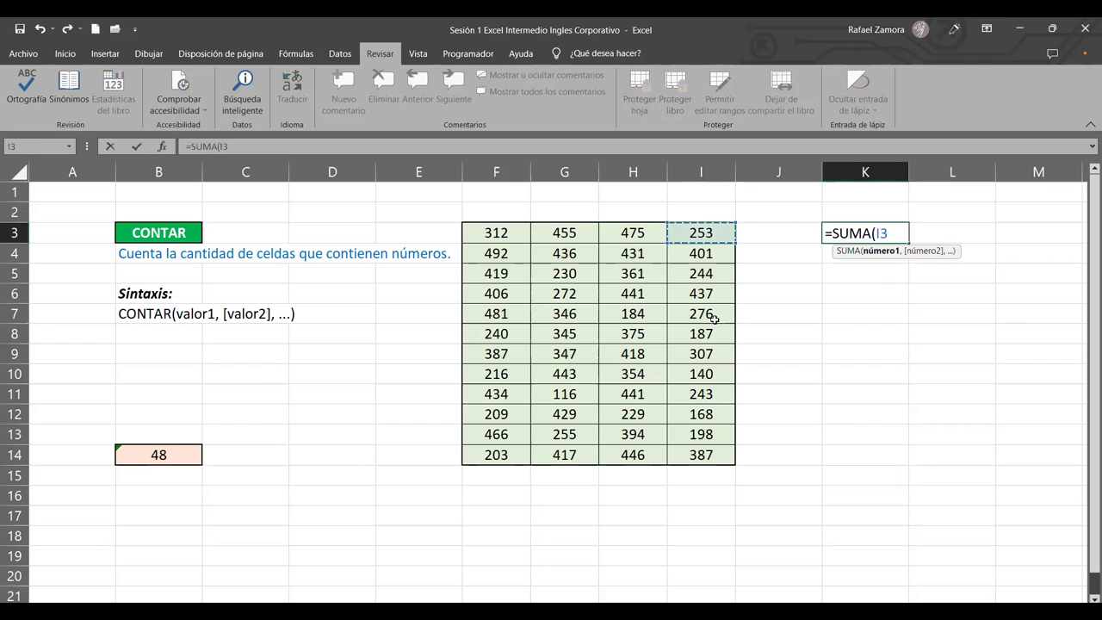
pyautogui.keyDown('shift'); pyautogui.click(710, 428); pyautogui.keyUp('shift')
pyautogui.write(')')
pyautogui.press('Return')
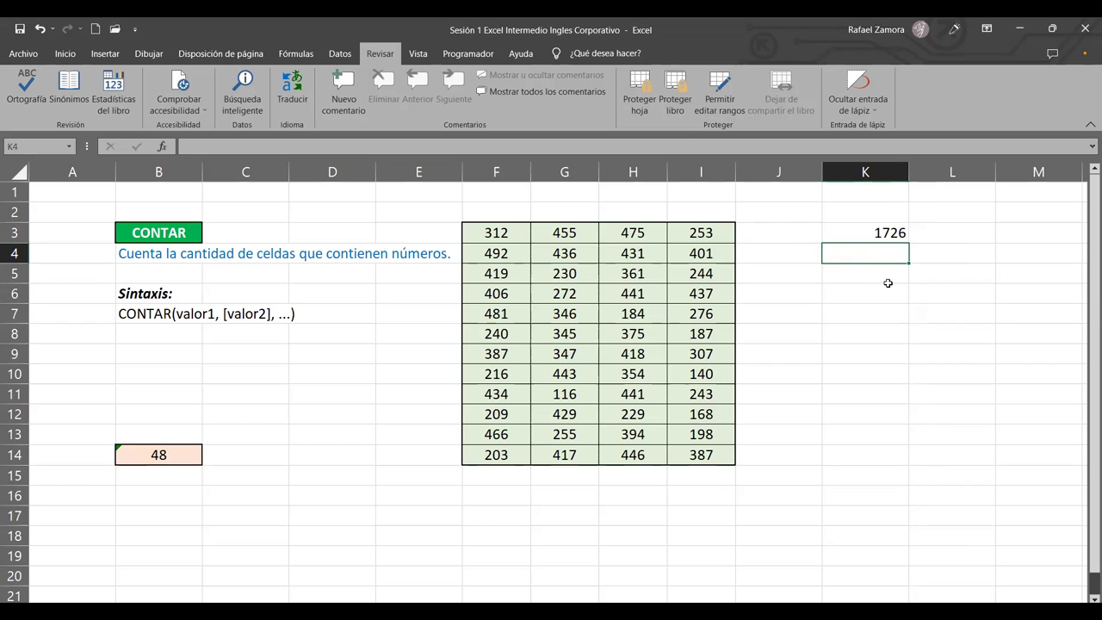
# - Enter =SUMA(F3:F11) in K4, giving 3387, and select K4 to check it
pyautogui.write('=')
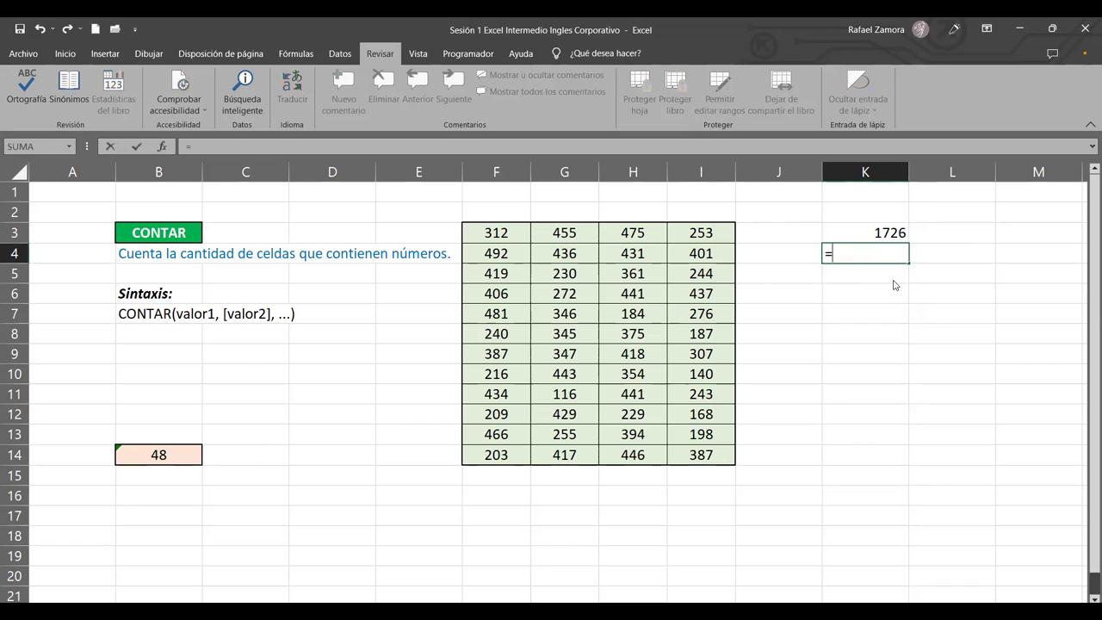
pyautogui.write('SUMA(')
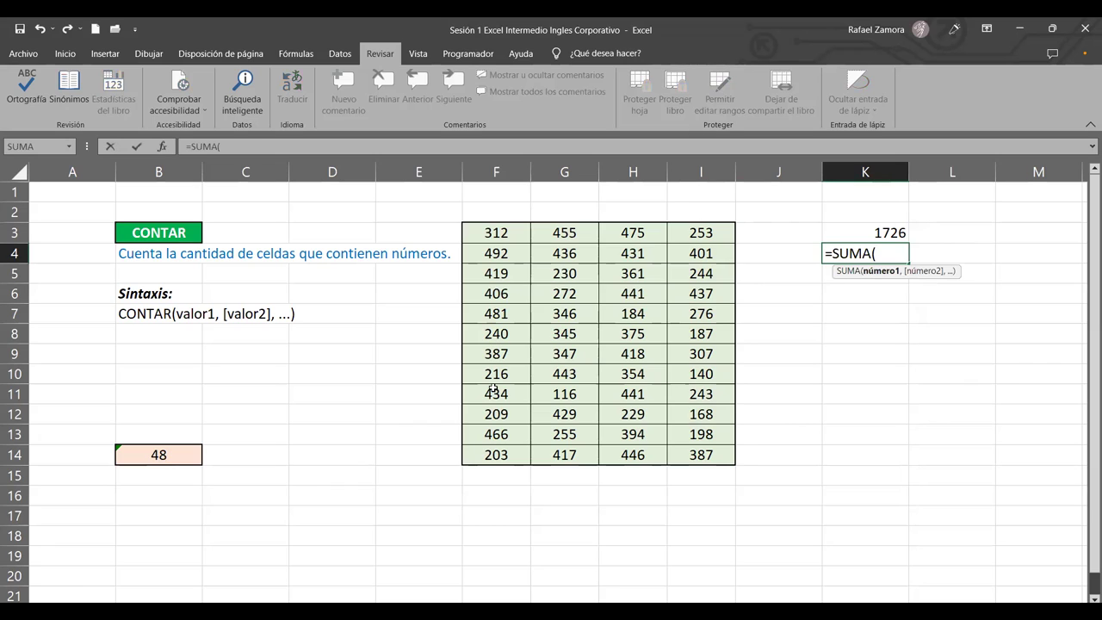
pyautogui.moveTo(496, 232); pyautogui.dragTo(495, 389)
pyautogui.press('Return')
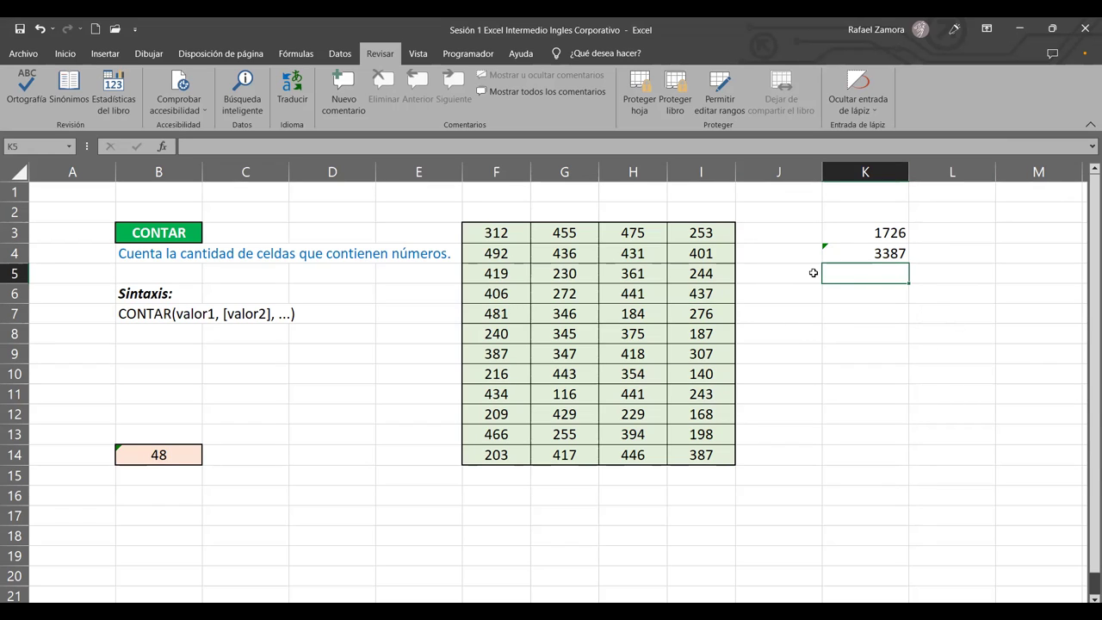
pyautogui.click(889, 253)
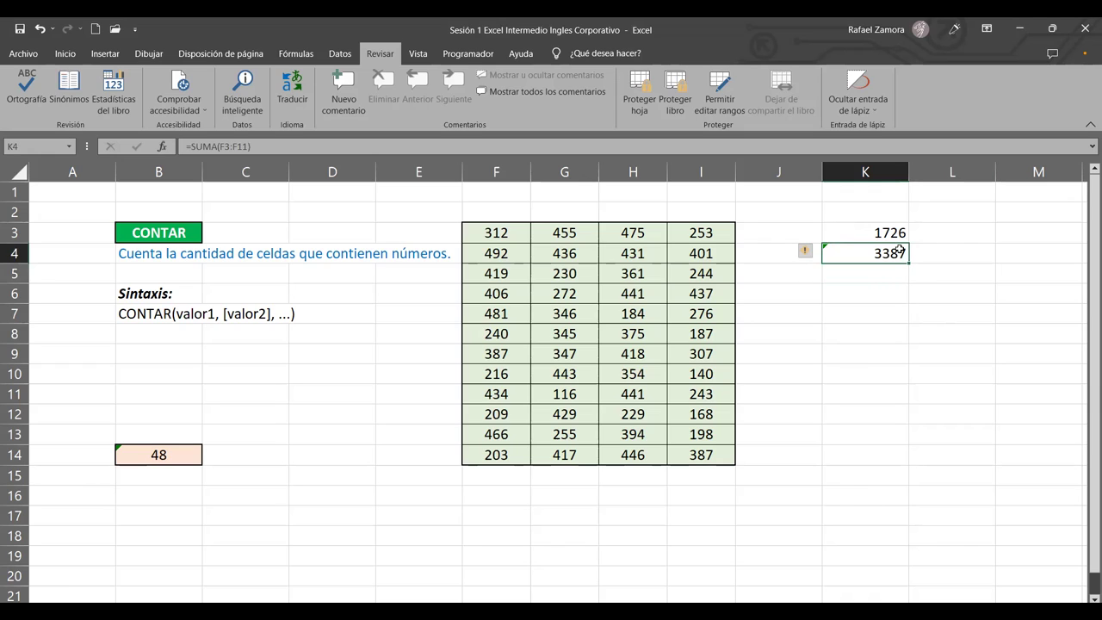
# - Re-confirm K4's =SUMA(F3:F11) formula and choose Omitir error for its omitted-adjacent-cells warning
pyautogui.click(812, 255)
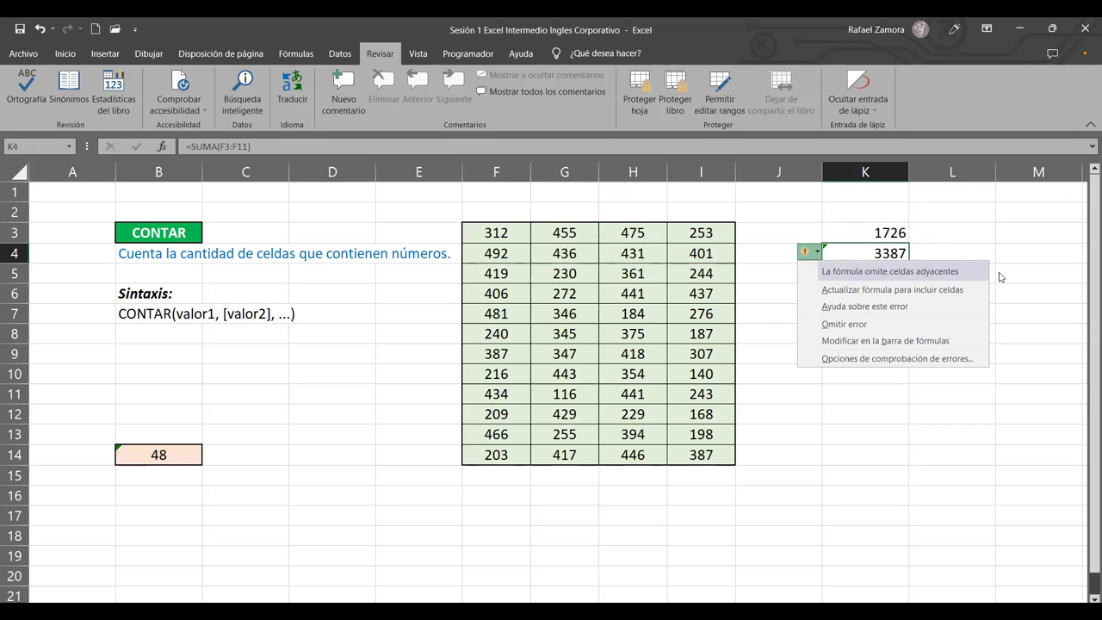
pyautogui.click(835, 253)
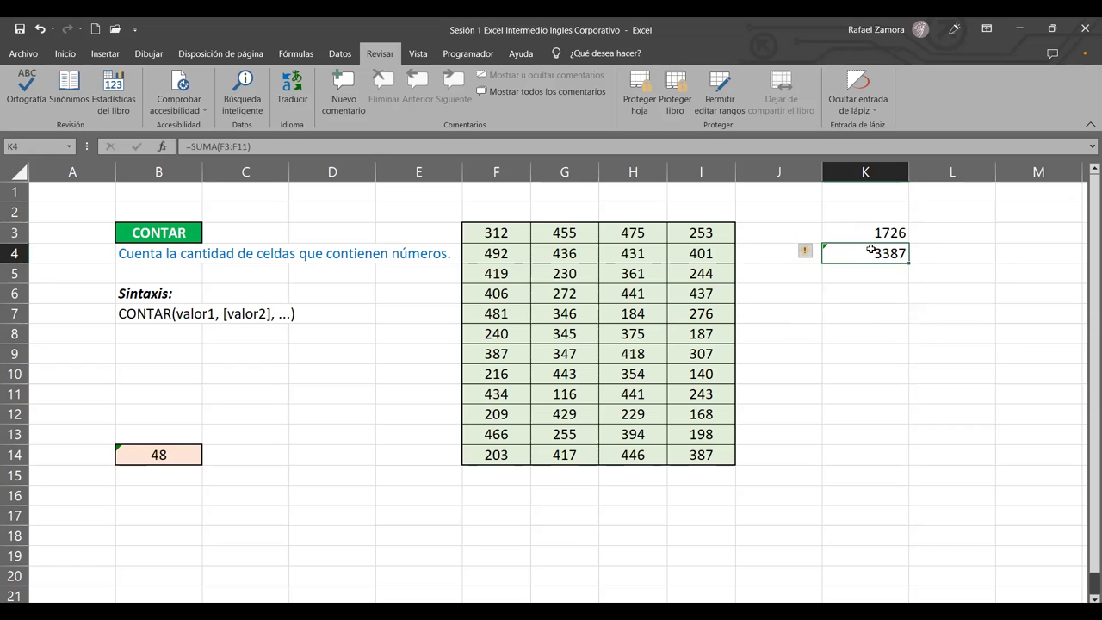
pyautogui.doubleClick(831, 252)
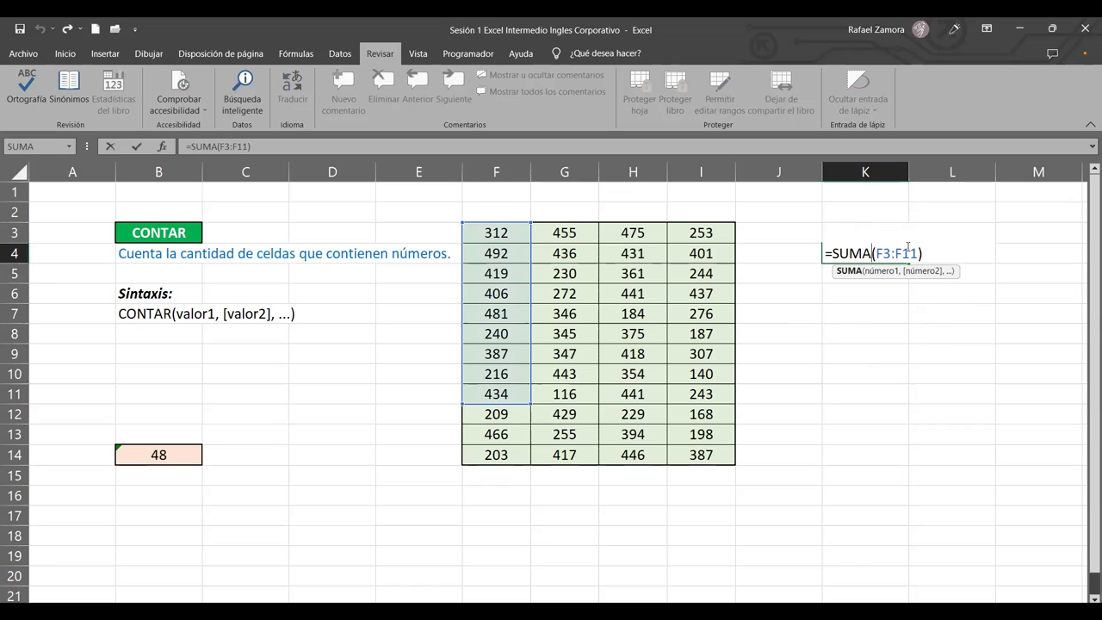
pyautogui.hotkey('ctrl', 'Return')
pyautogui.click(808, 251)
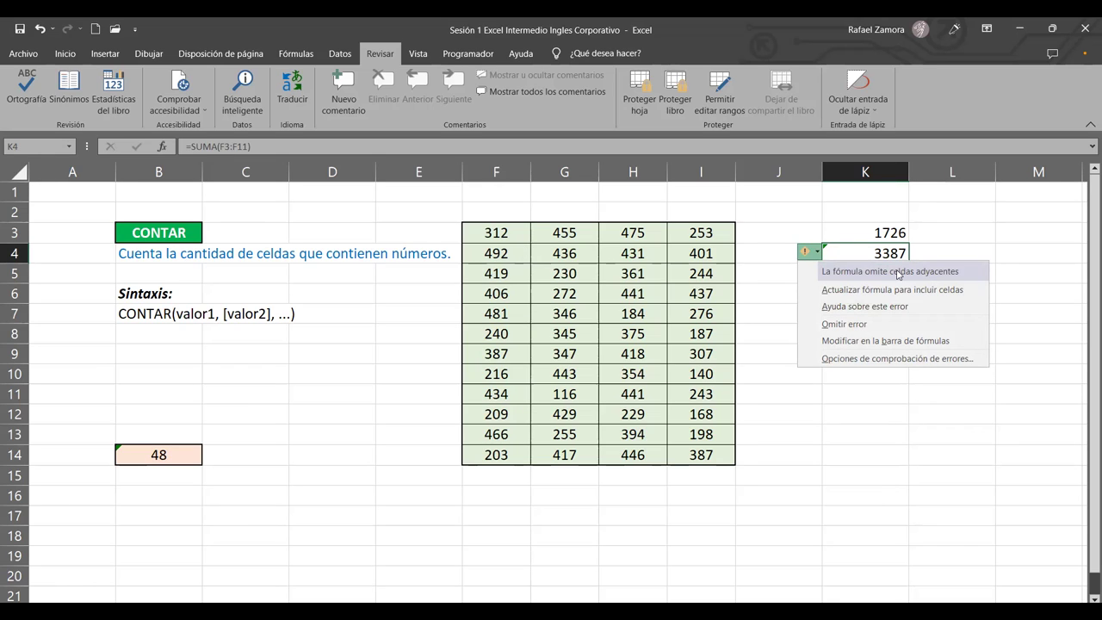
pyautogui.click(849, 324)
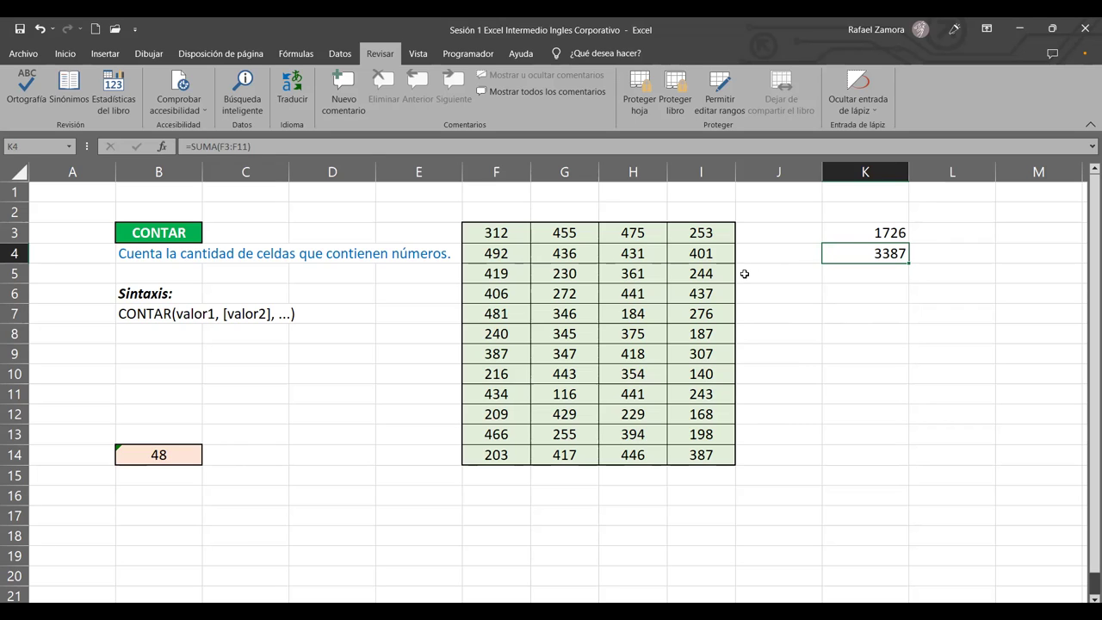
# - Choose Omitir error for B14's unprotected-formula warning, then move to the PROMEDIO sheet
pyautogui.click(160, 454)
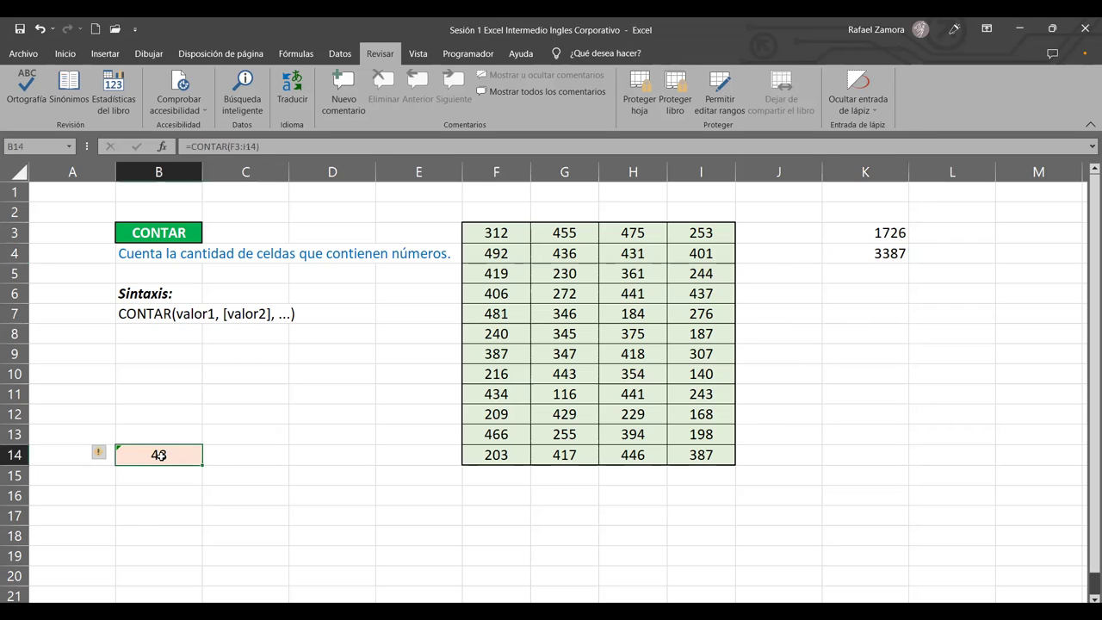
pyautogui.click(102, 456)
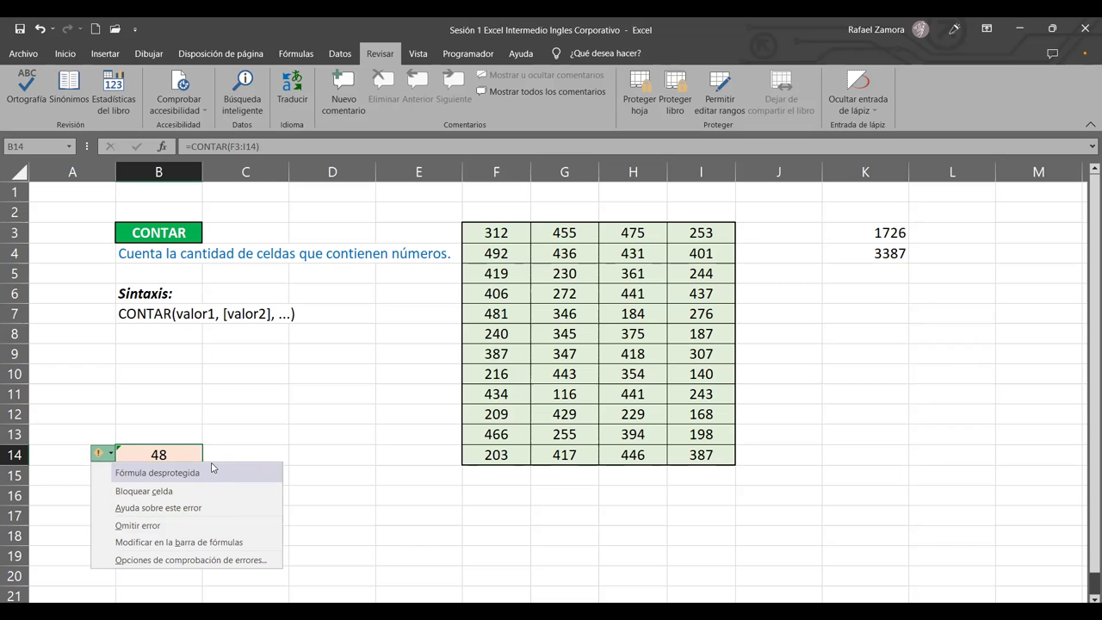
pyautogui.click(169, 527)
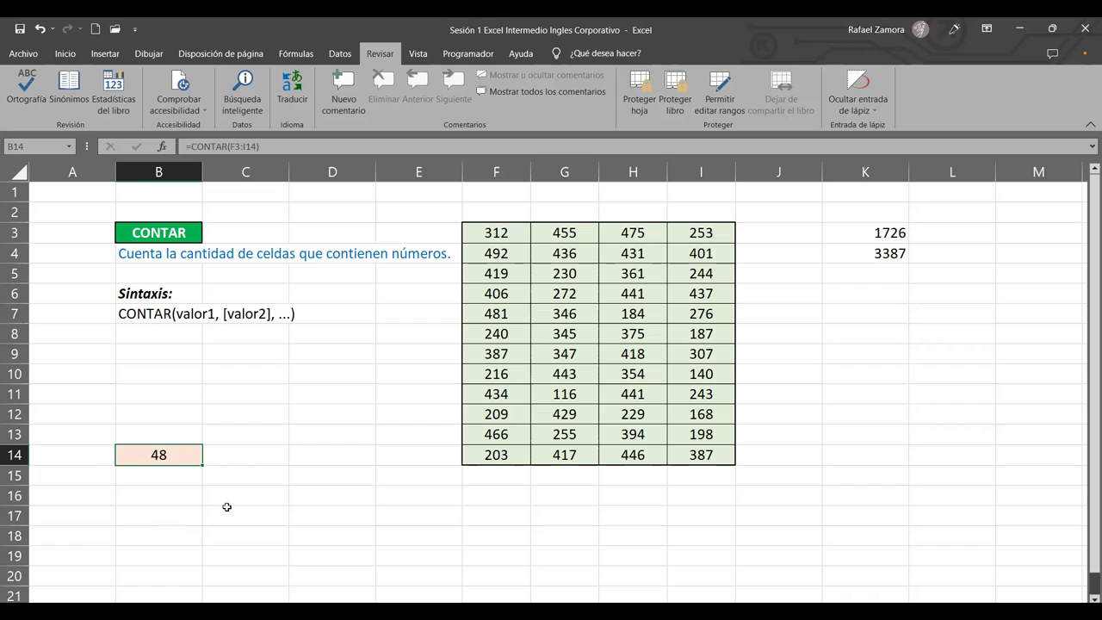
pyautogui.click(386, 529)
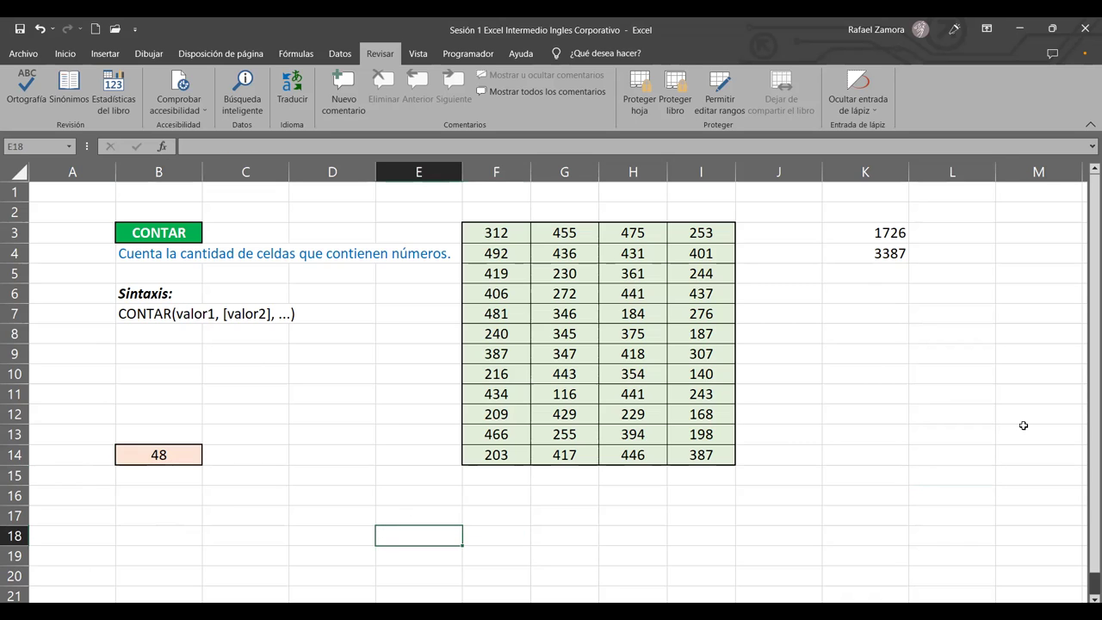
pyautogui.hotkey('ctrl', 'pagedown')
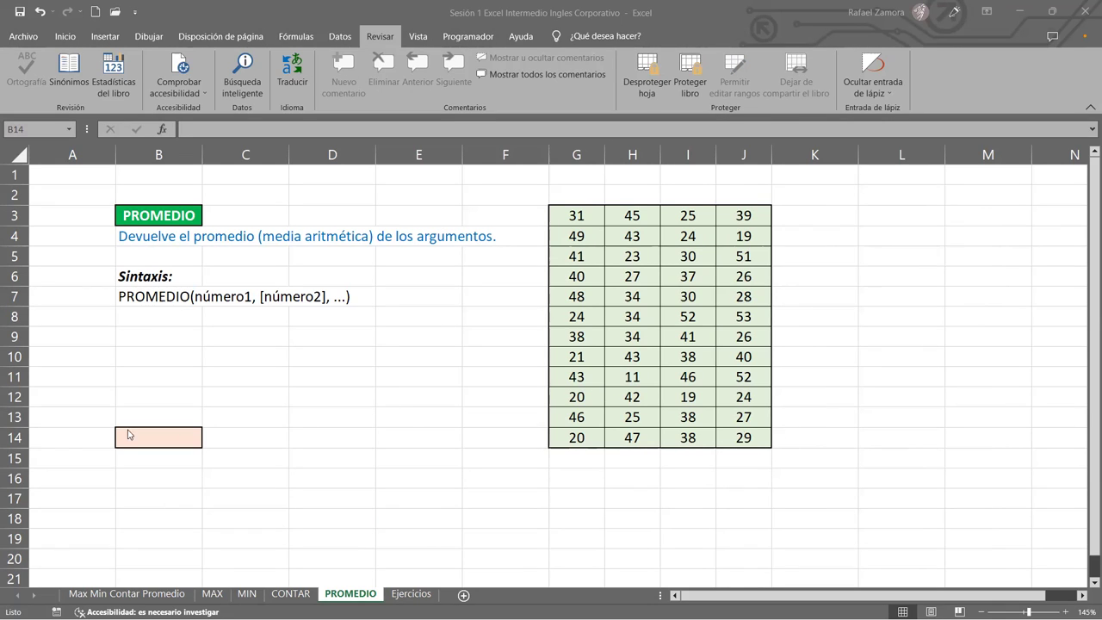
# - Unprotect the PROMEDIO sheet via Revisar > Desproteger hoja, entering the sheet password
pyautogui.click(646, 73)
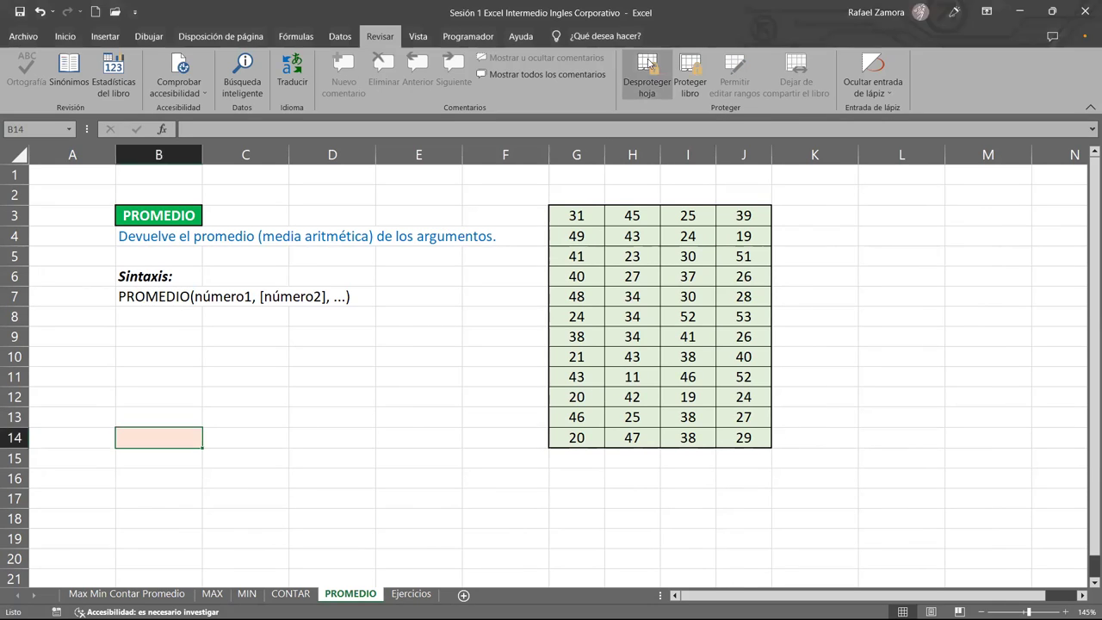
pyautogui.write('••')
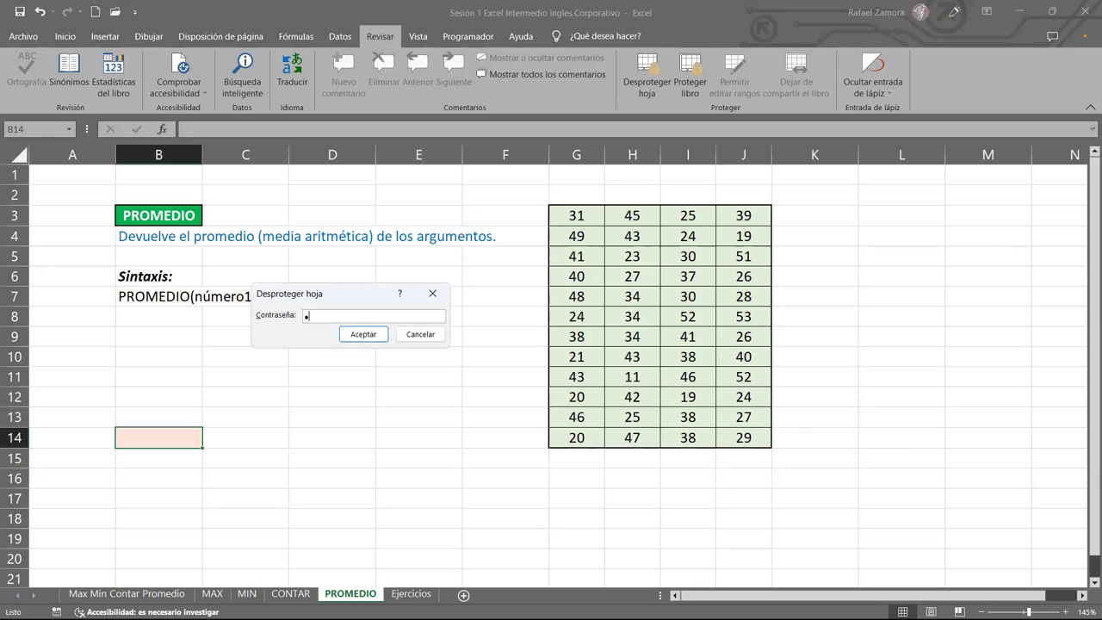
pyautogui.press('Return')
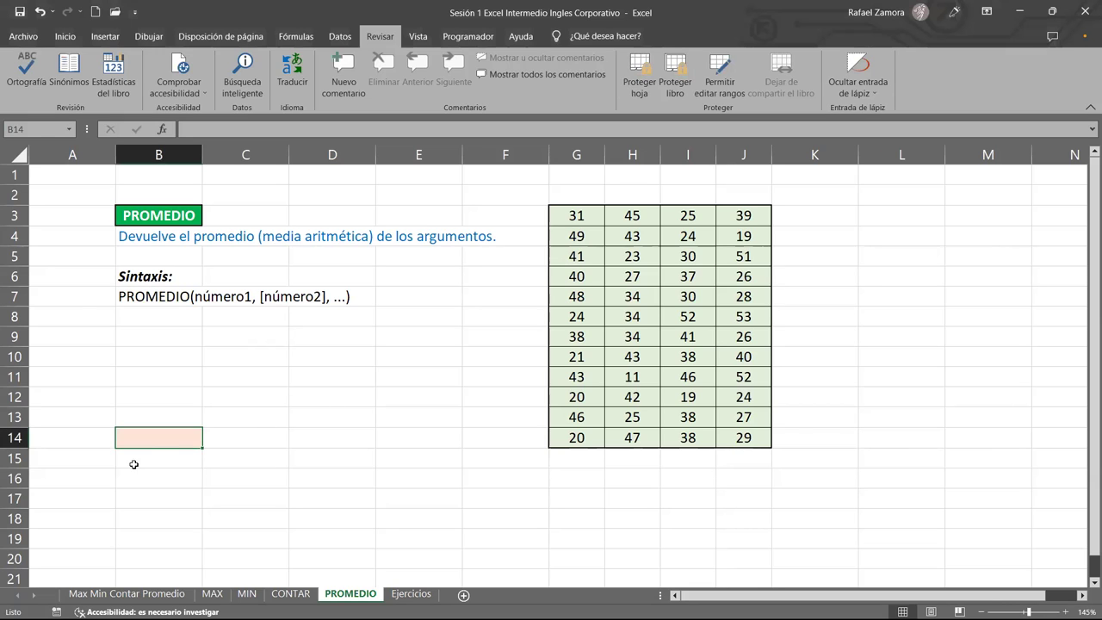
# - Enter =PROMEDIO(G3:J14) in B14, giving 34.6041667
pyautogui.write('=')
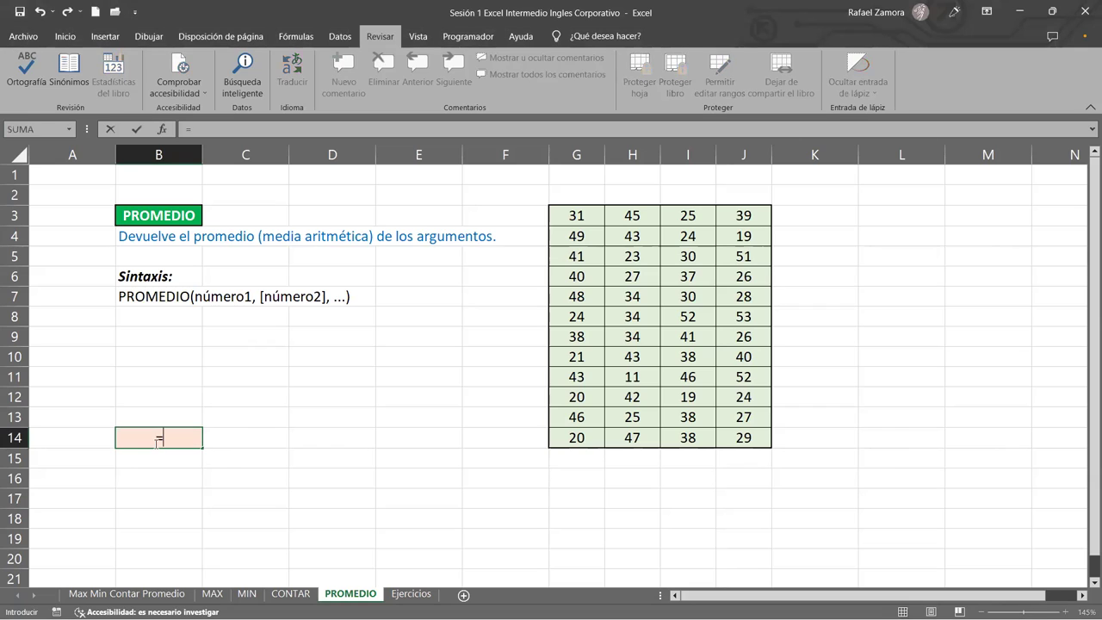
pyautogui.write('prom')
pyautogui.press('Tab')
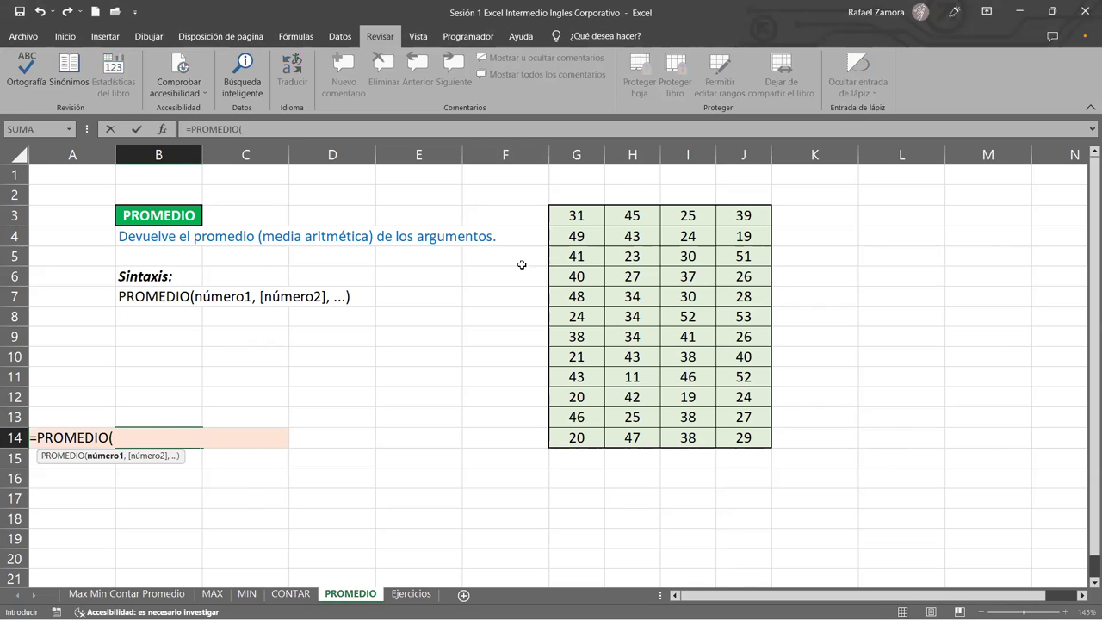
pyautogui.click(573, 211)
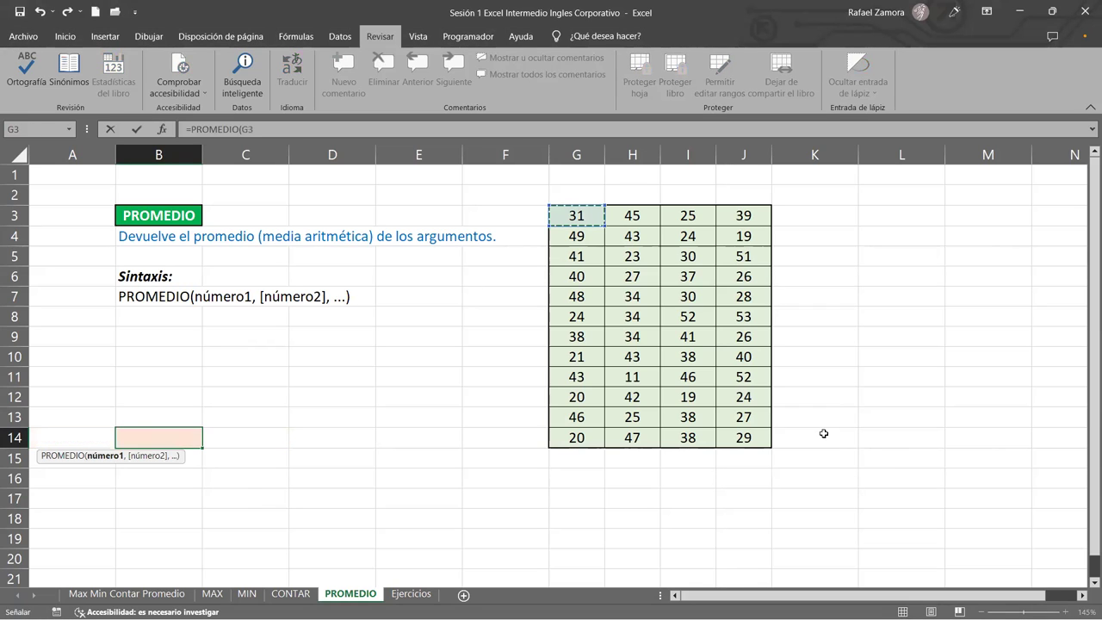
pyautogui.keyDown('shift'); pyautogui.click(764, 430); pyautogui.keyUp('shift')
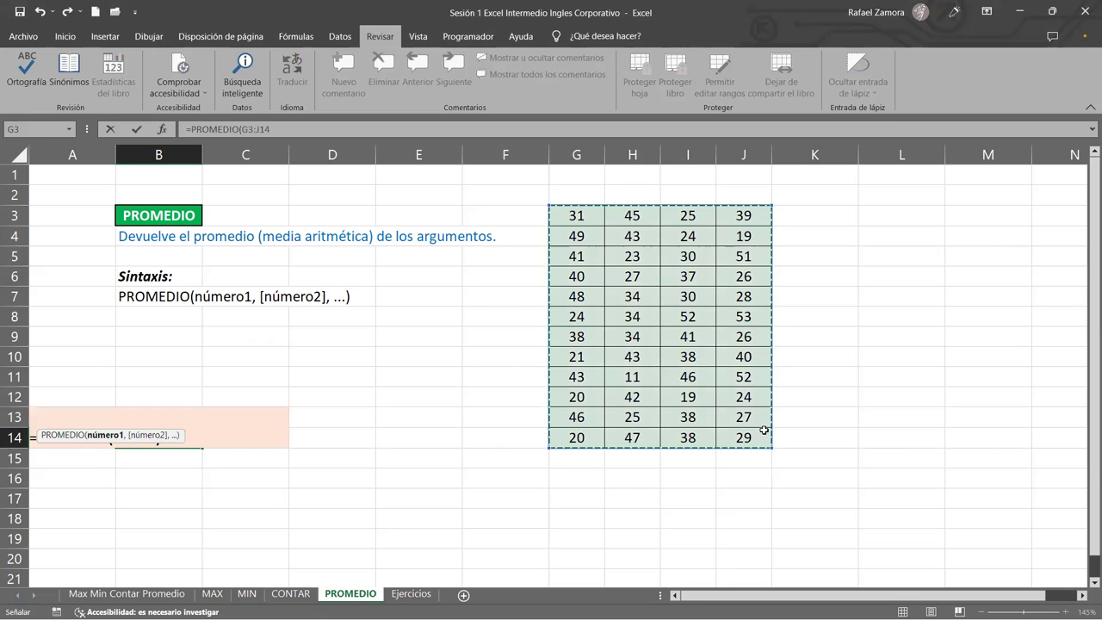
pyautogui.press('Return')
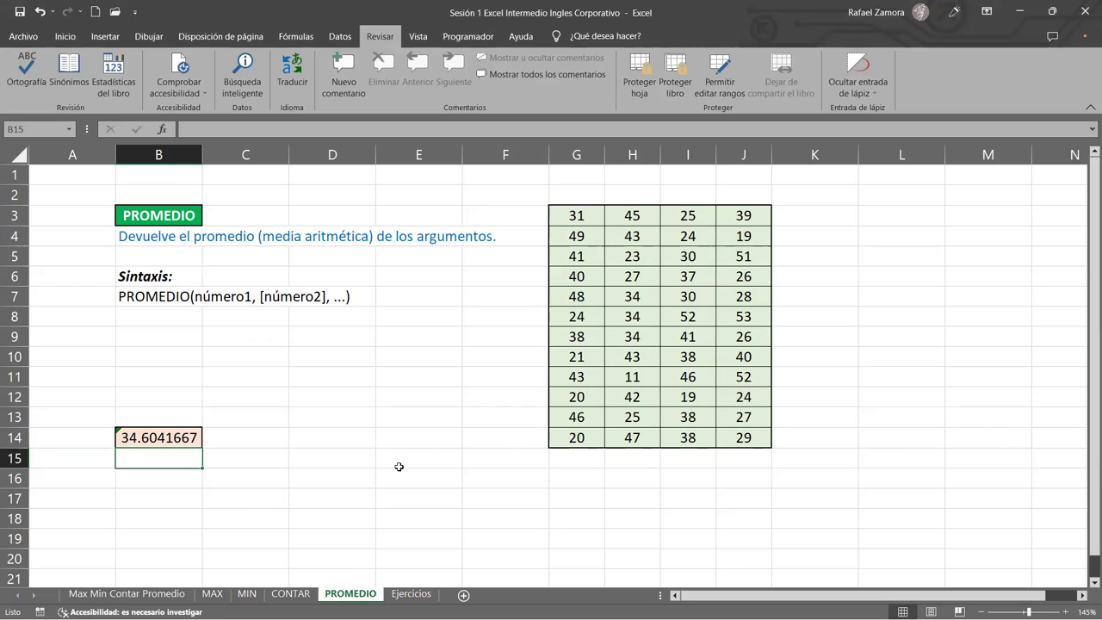
pyautogui.click(588, 332)
pyautogui.keyDown('shift'); pyautogui.click(653, 344); pyautogui.keyUp('shift')
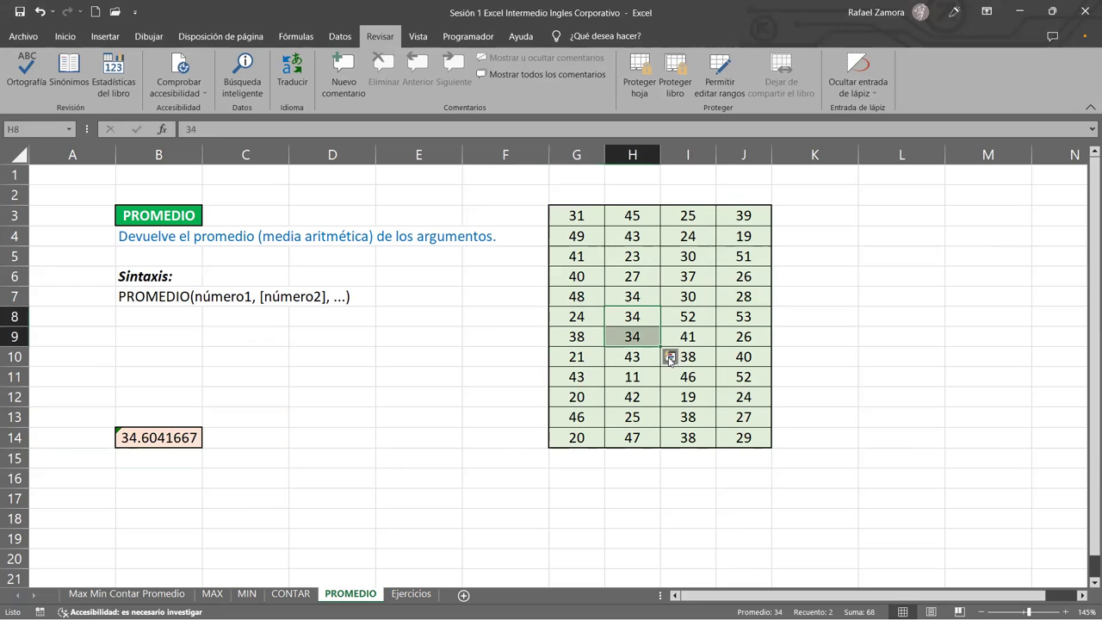
pyautogui.click(718, 280)
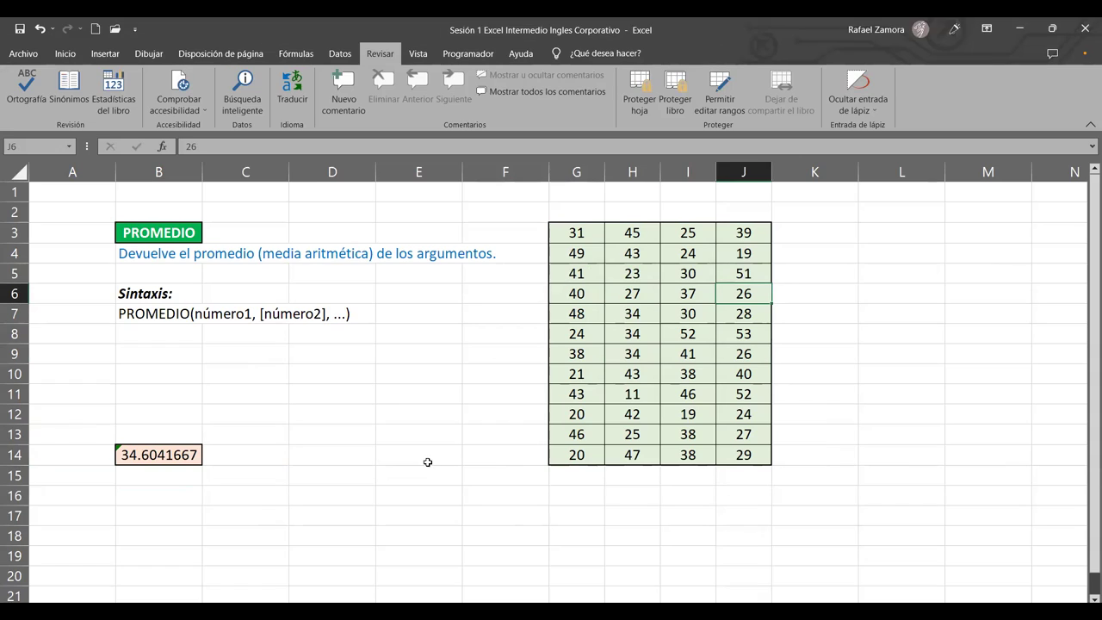
pyautogui.click(458, 447)
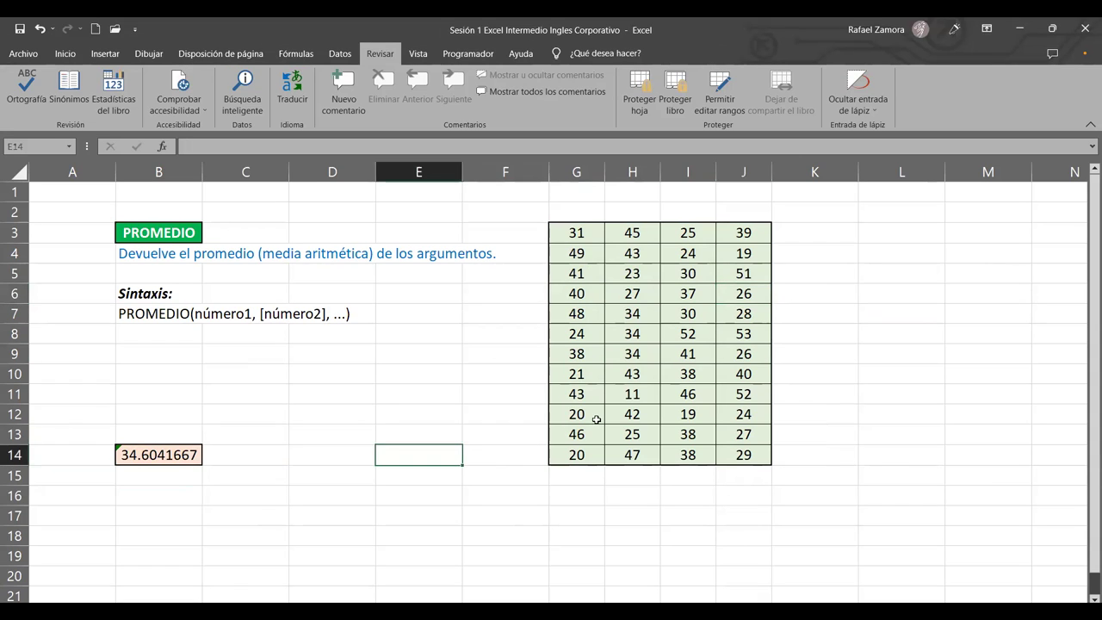
pyautogui.click(666, 366)
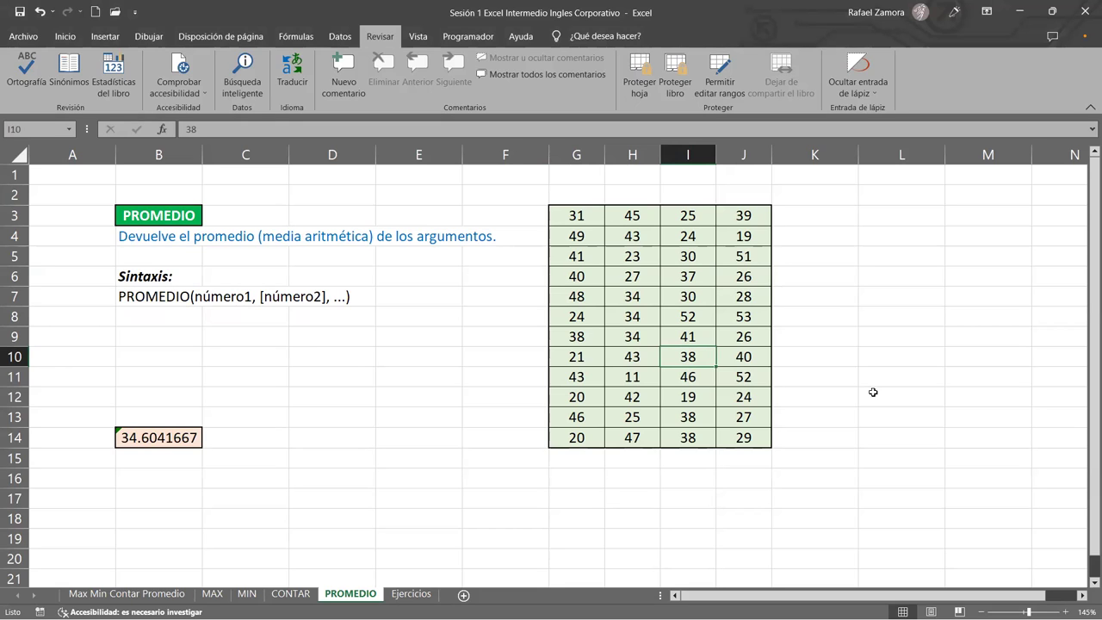
pyautogui.click(161, 249)
pyautogui.click(153, 236)
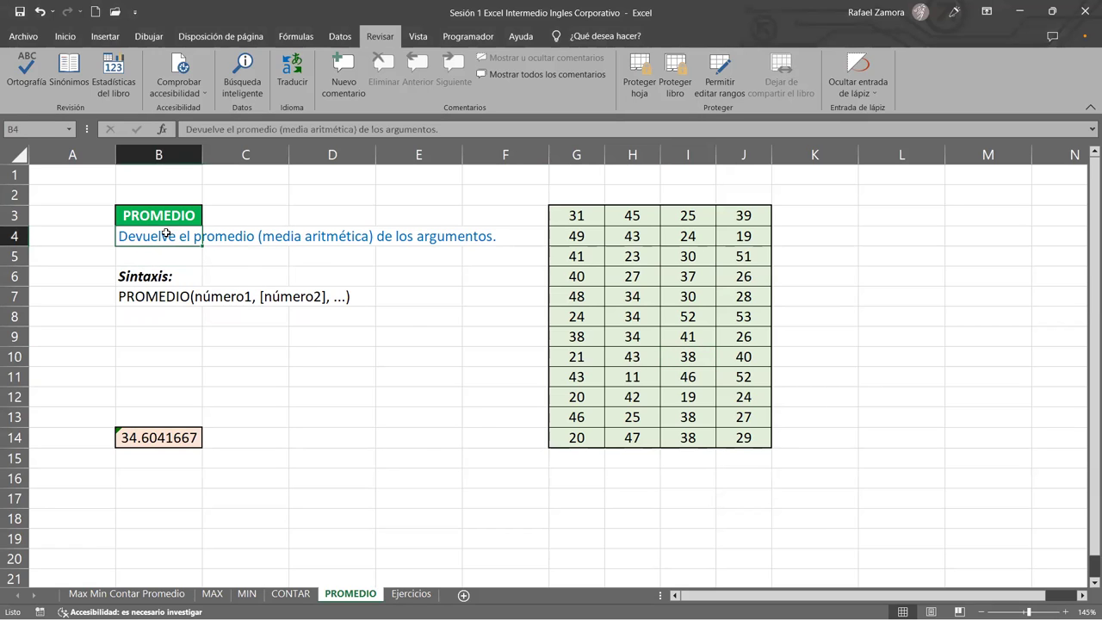
pyautogui.click(146, 275)
pyautogui.click(150, 297)
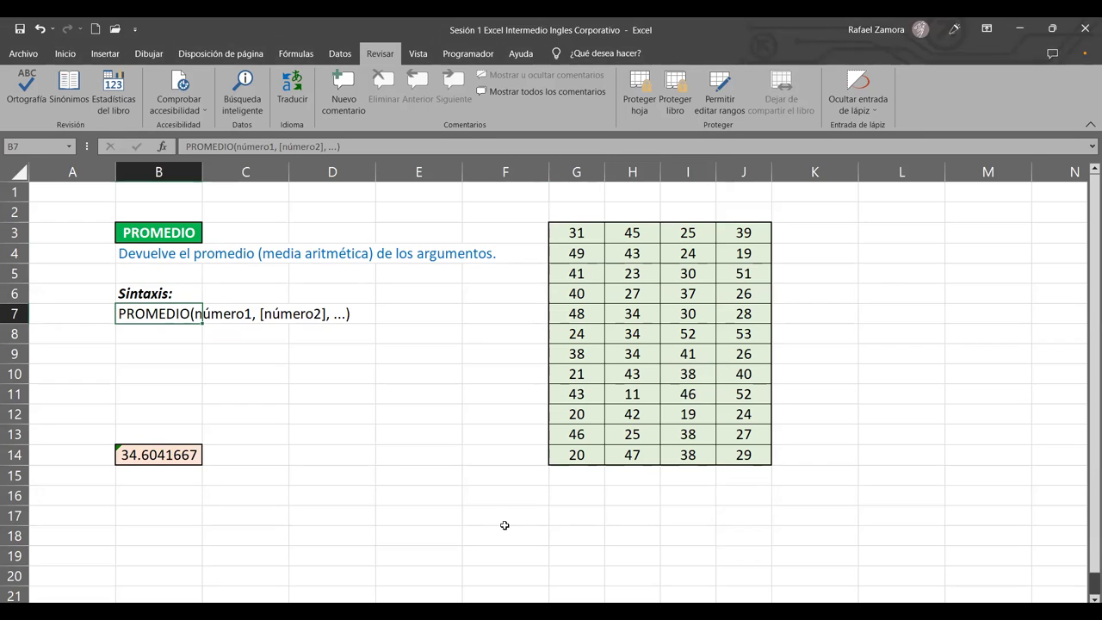
pyautogui.click(506, 518)
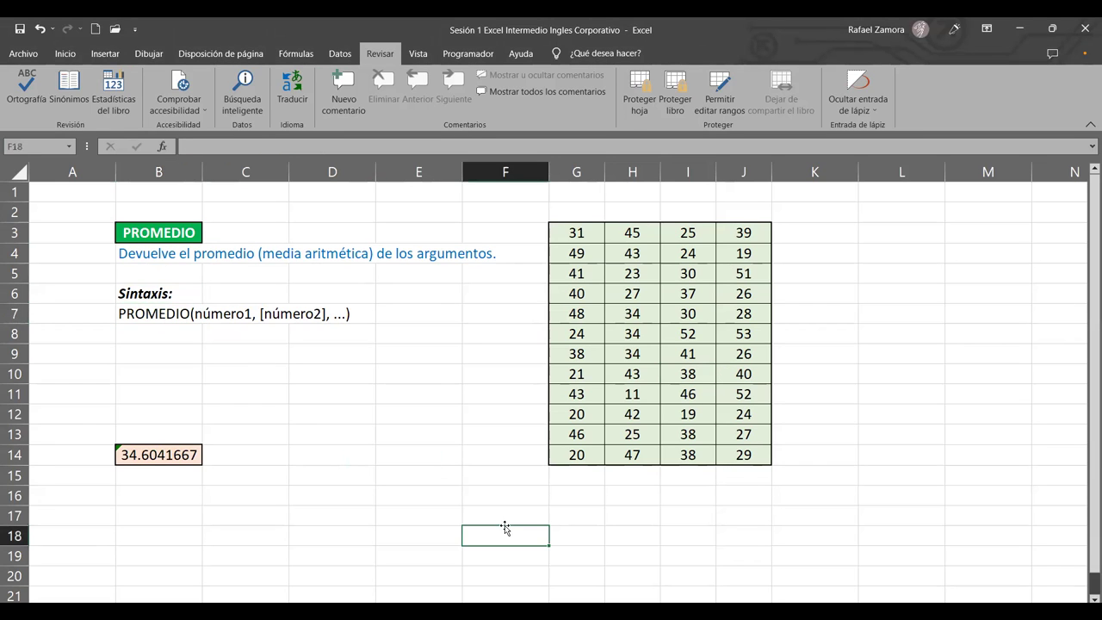